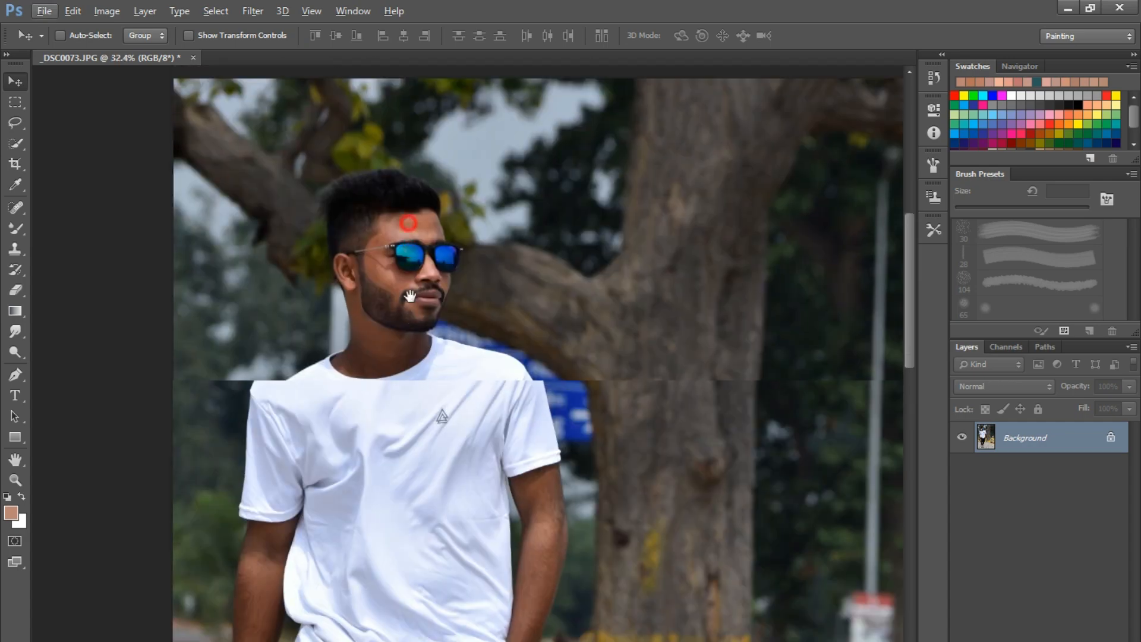
# Retouch the skin blemishes on the man's face with the Spot Healing Brush.
pyautogui.press('j')
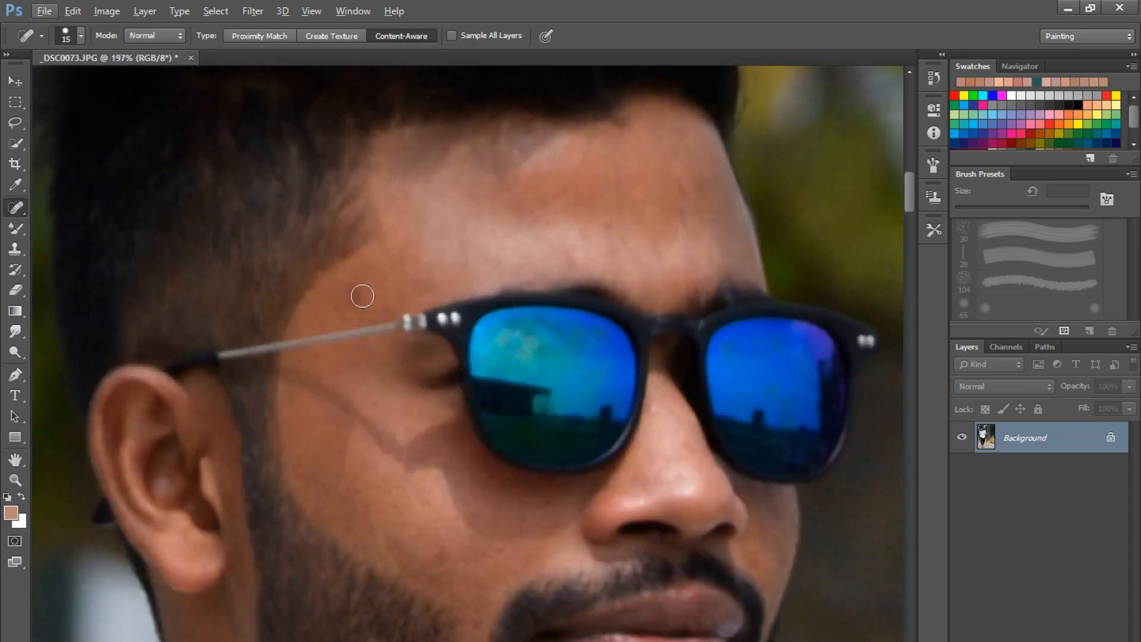
pyautogui.scroll(-10, 390, 289)
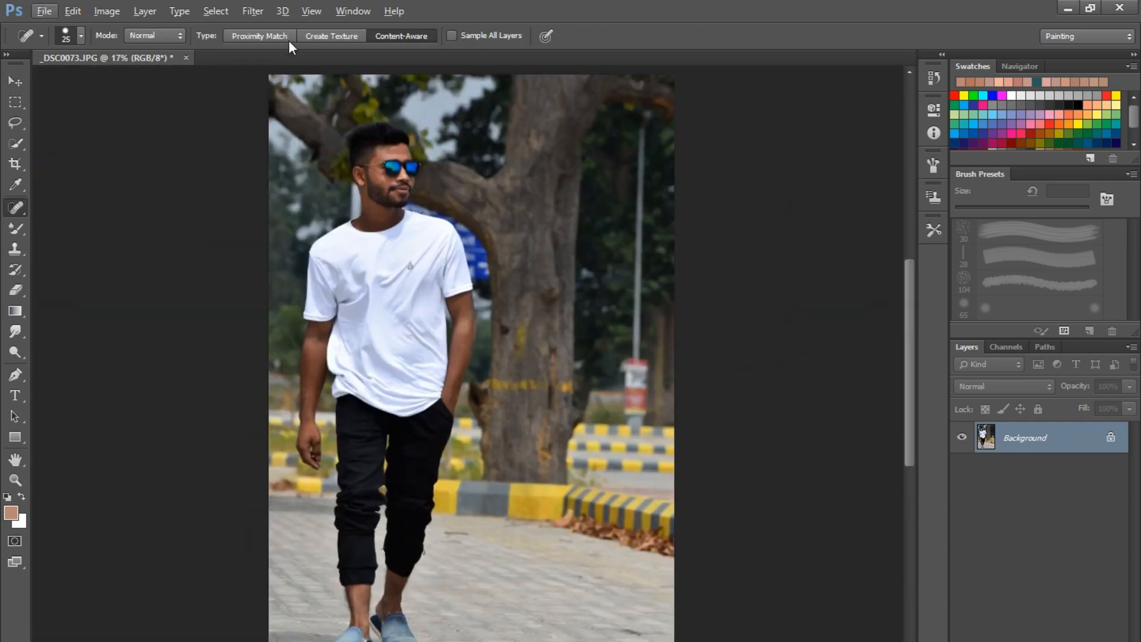
# Apply Camera Raw basic adjustments to the photo: Vibrance +6, Clarity +21, Blacks +44, Whites -100, Shadows +89 and Highlights -100.
pyautogui.click(252, 10)
pyautogui.click(284, 102)
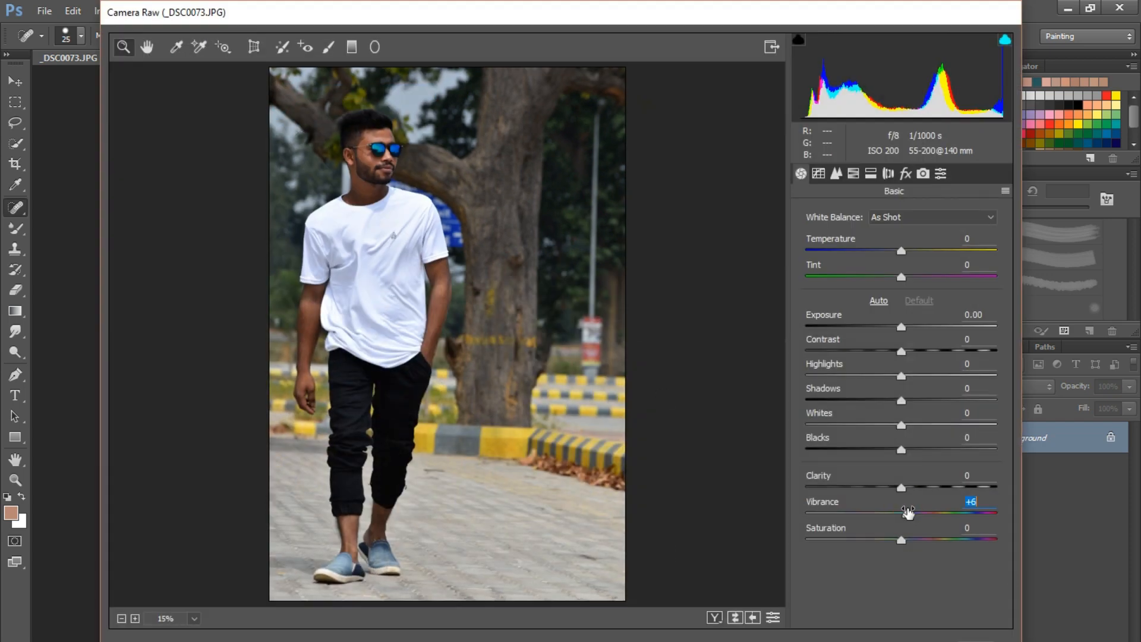
pyautogui.moveTo(914, 486); pyautogui.dragTo(921, 487)
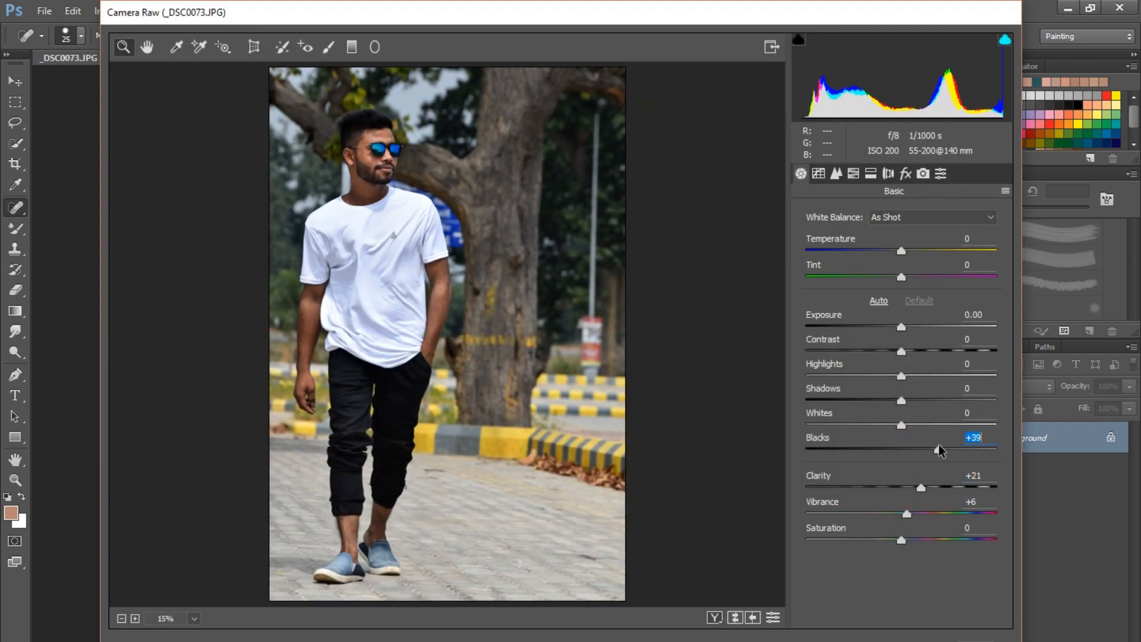
pyautogui.moveTo(938, 450); pyautogui.dragTo(799, 426)
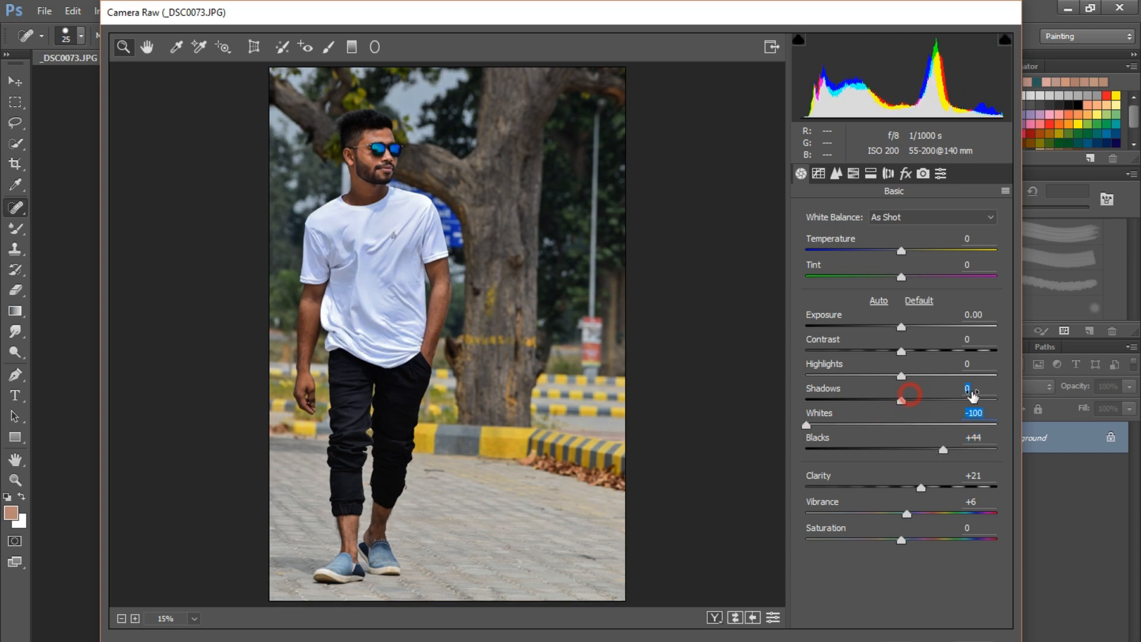
pyautogui.moveTo(972, 395); pyautogui.dragTo(987, 403)
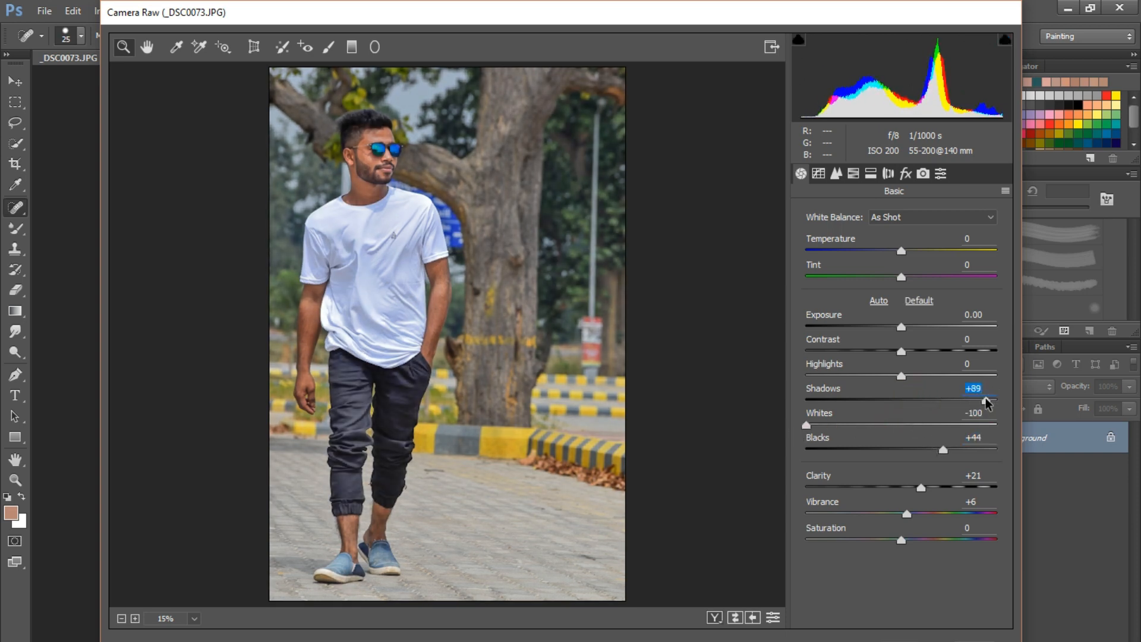
pyautogui.moveTo(900, 374); pyautogui.dragTo(800, 376)
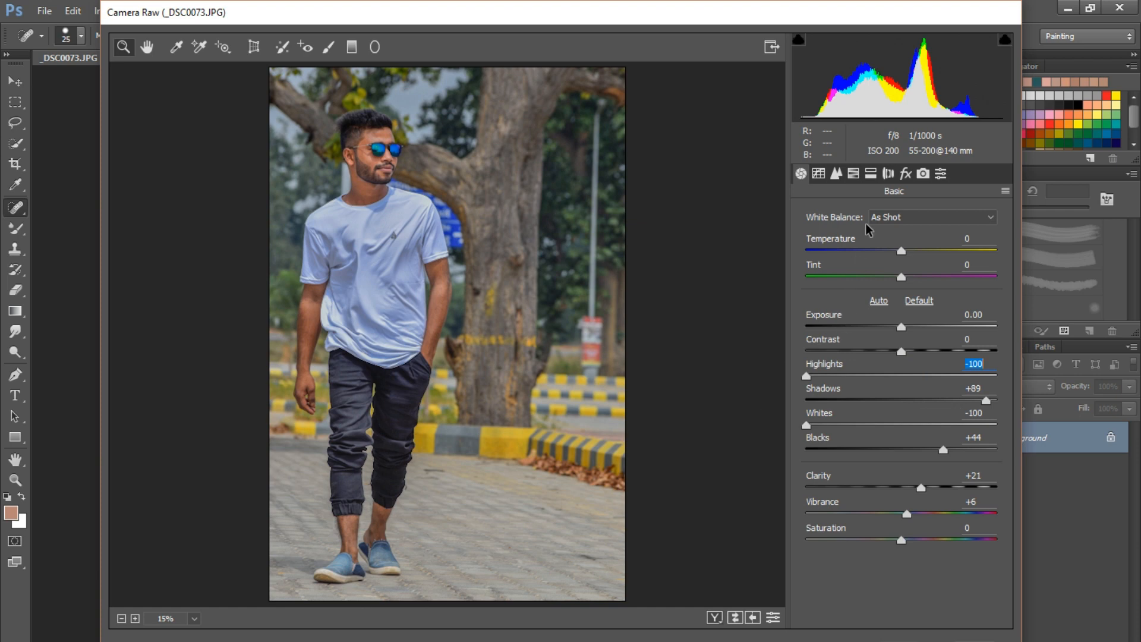
# Raise the Oranges luminance to +24 in the HSL adjustments and apply the Camera Raw filter.
pyautogui.click(888, 173)
pyautogui.click(871, 173)
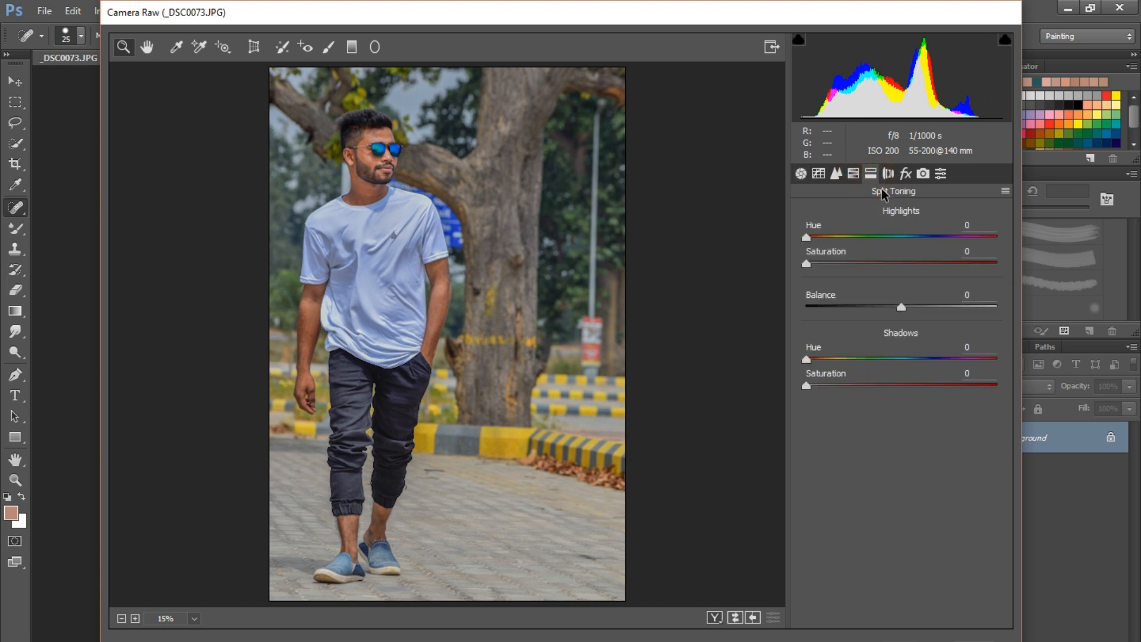
pyautogui.click(854, 173)
pyautogui.click(890, 237)
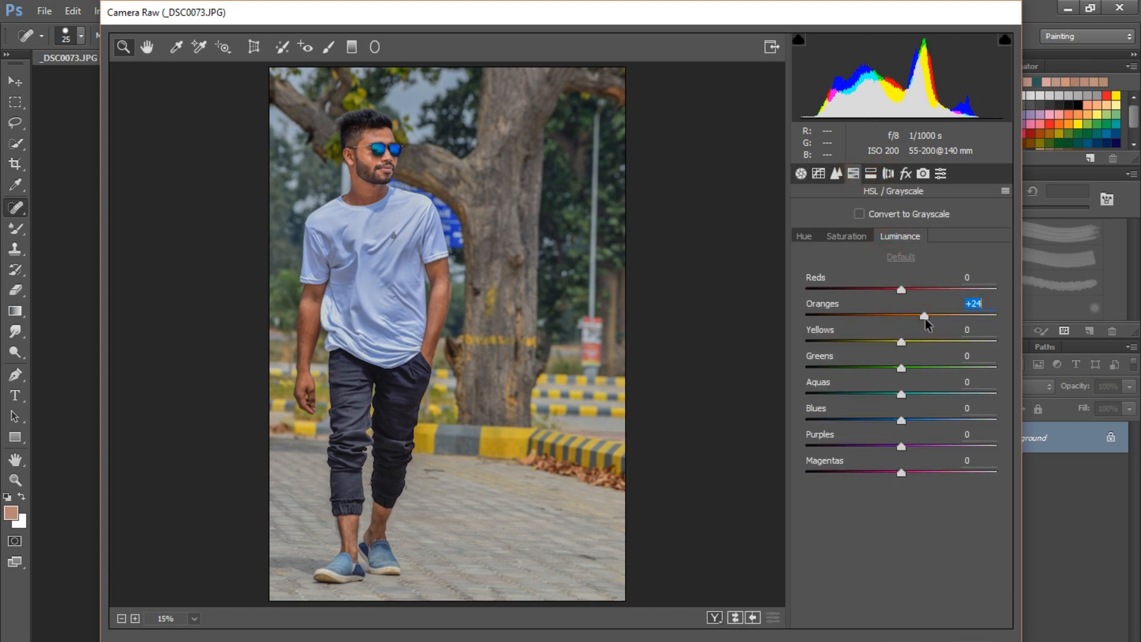
pyautogui.press('Return')
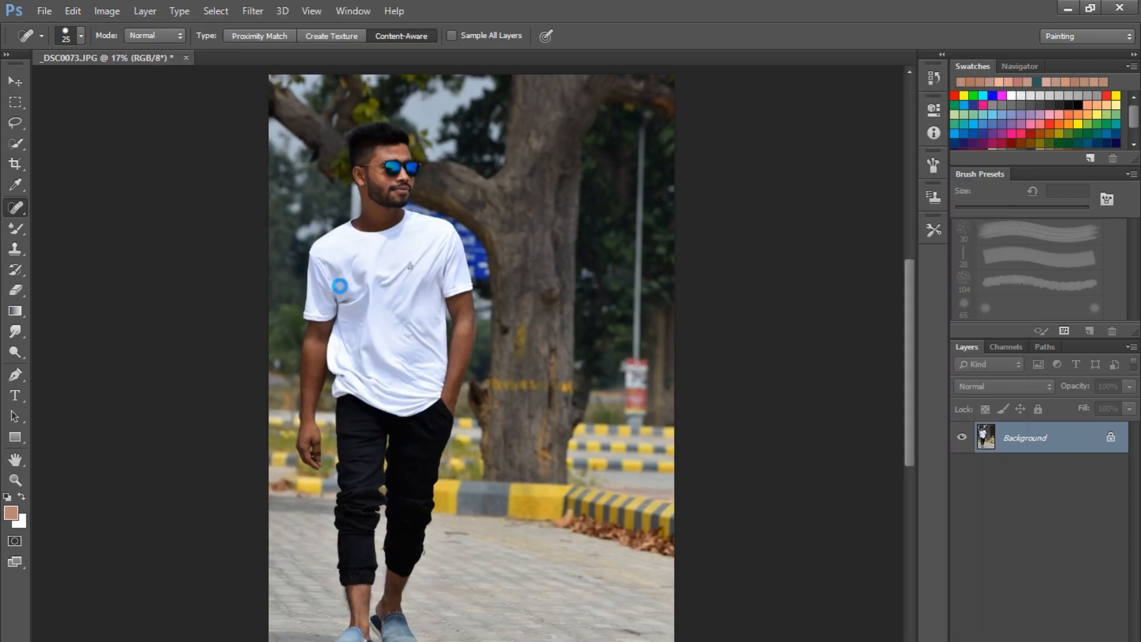
# Select the man's head, T-shirt and the arm with its hand in the pocket using the Quick Selection tool.
pyautogui.scroll(4, 354, 180)
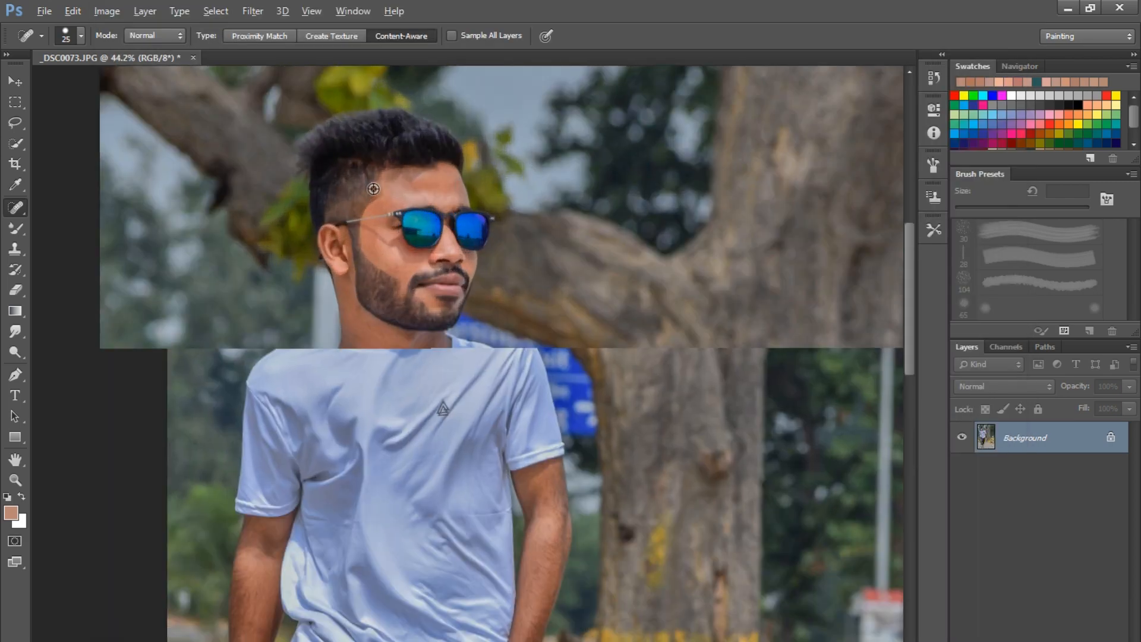
pyautogui.scroll(-3, 416, 227)
pyautogui.press('w')
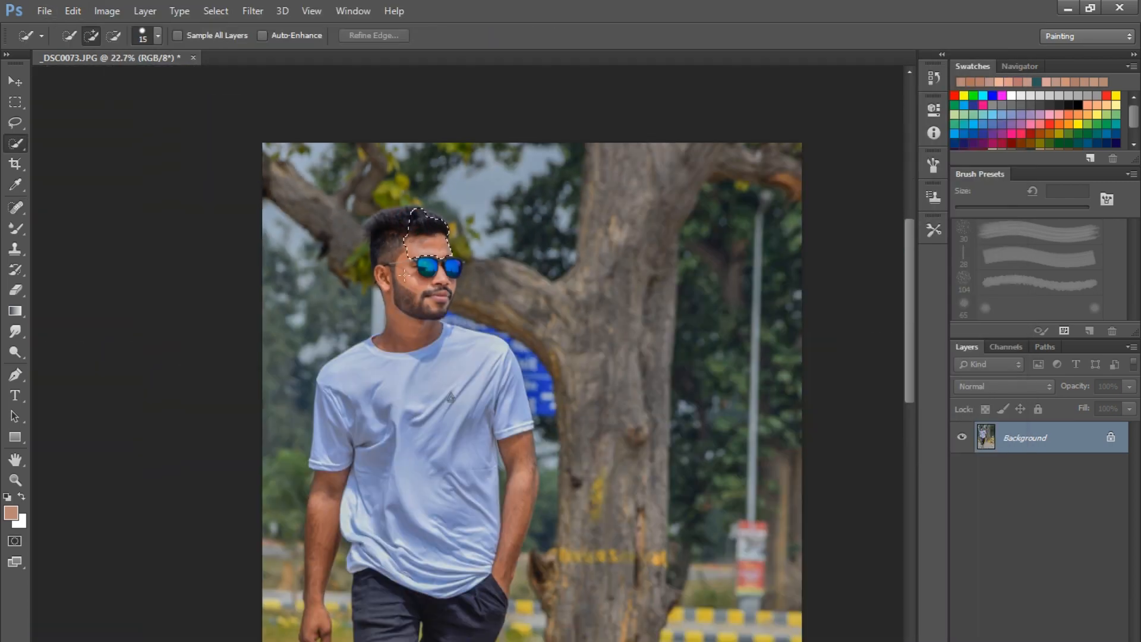
pyautogui.scroll(-1, 429, 437)
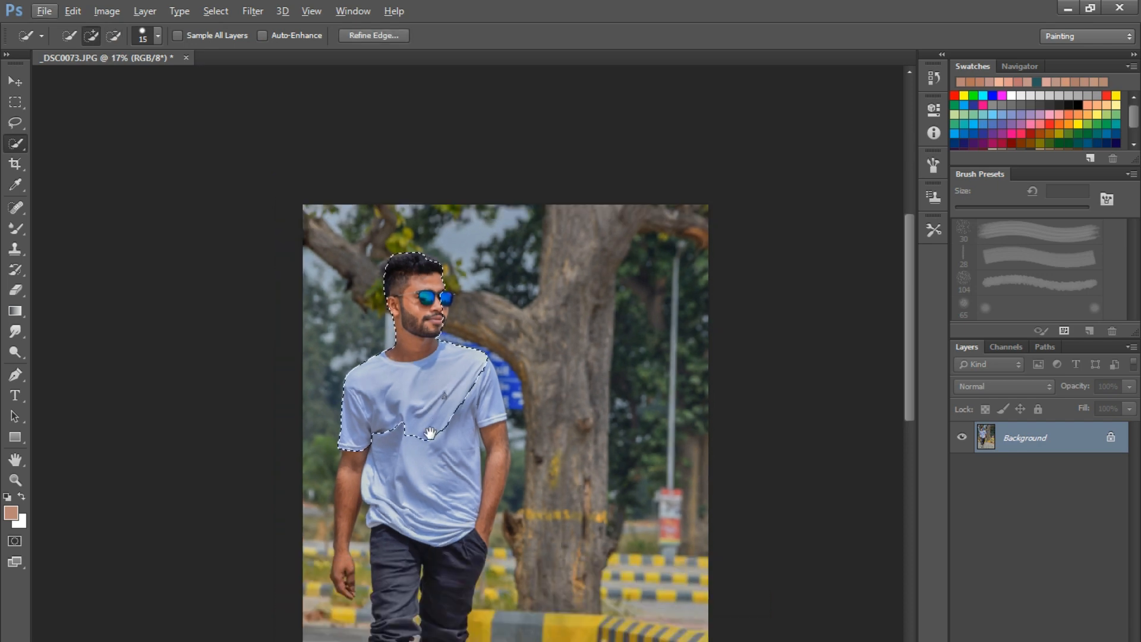
pyautogui.scroll(1, 409, 276)
pyautogui.moveTo(429, 436)
pyautogui.mouseDown()
pyautogui.moveTo(409, 276)
pyautogui.moveTo(433, 362)
pyautogui.mouseUp()
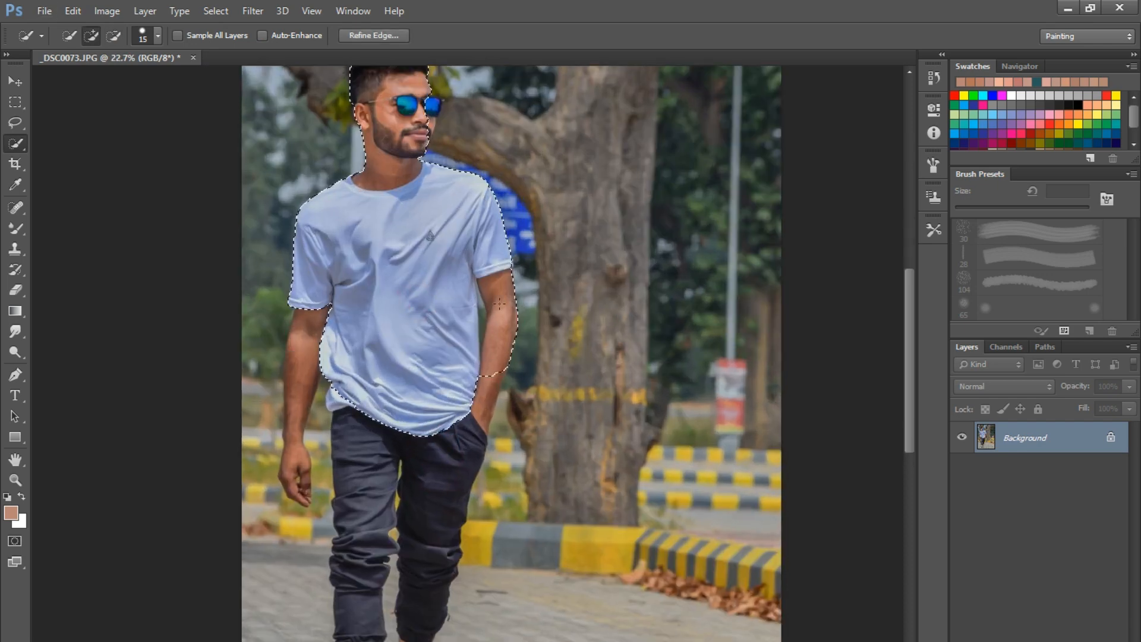
# Extend the selection over the man's trousers, lower legs and shoes.
pyautogui.moveTo(457, 452)
pyautogui.mouseDown()
pyautogui.moveTo(442, 501)
pyautogui.moveTo(474, 260)
pyautogui.moveTo(453, 394)
pyautogui.mouseUp()
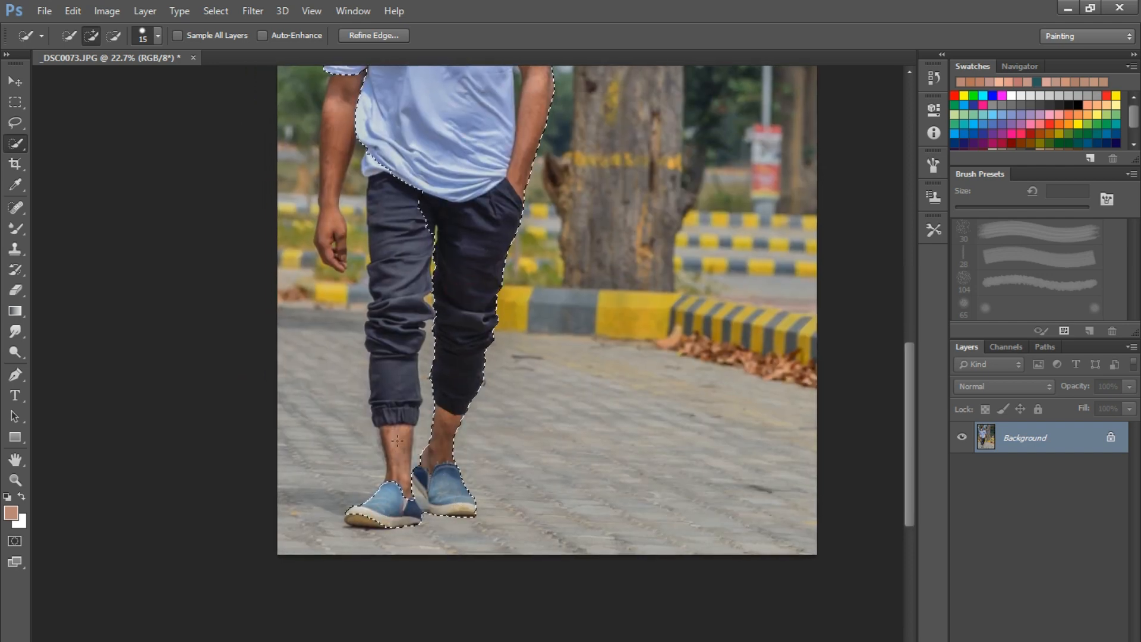
pyautogui.scroll(3, 389, 290)
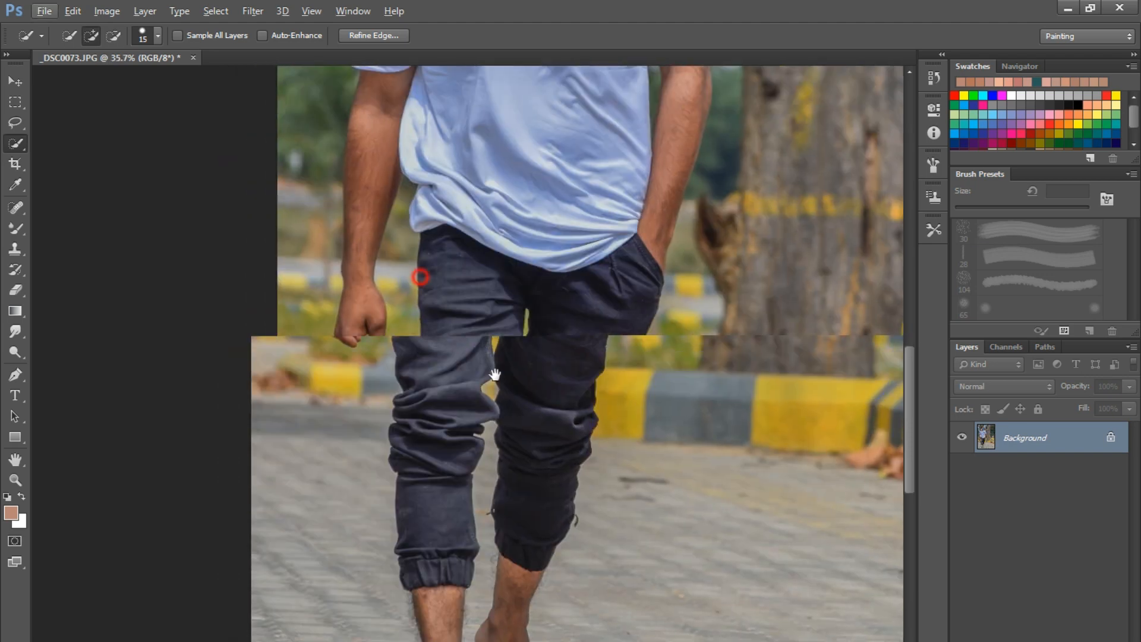
pyautogui.moveTo(420, 278)
pyautogui.mouseDown()
pyautogui.moveTo(478, 355)
pyautogui.moveTo(417, 315)
pyautogui.moveTo(430, 203)
pyautogui.mouseUp()
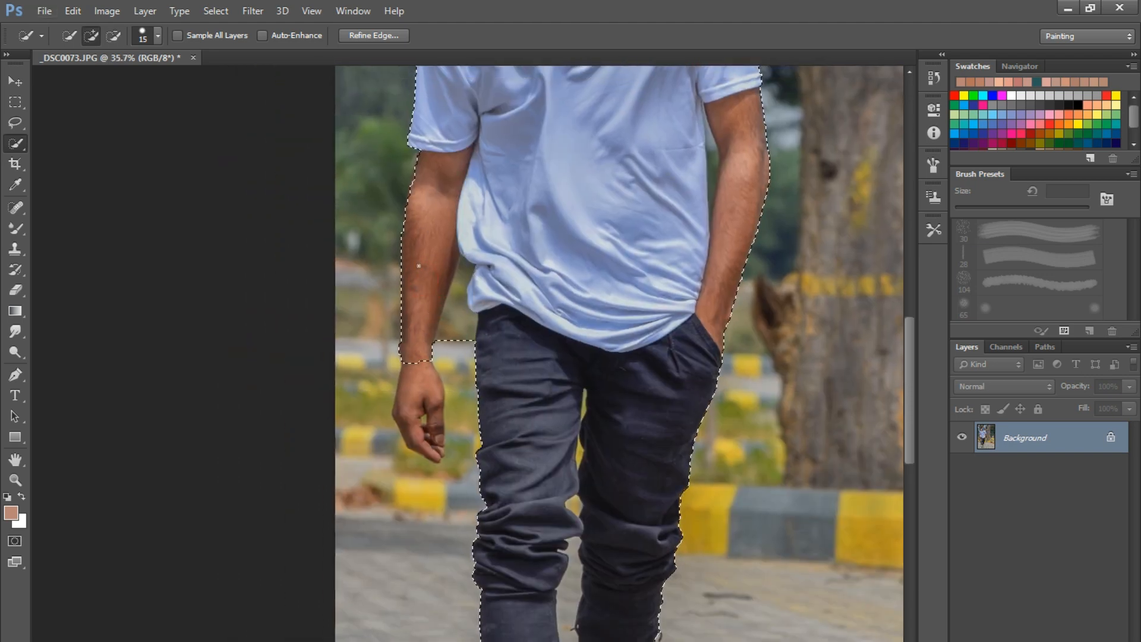
# Add the hanging arm and hand to the selection and subtract the background between that arm and the body.
pyautogui.scroll(5, 414, 286)
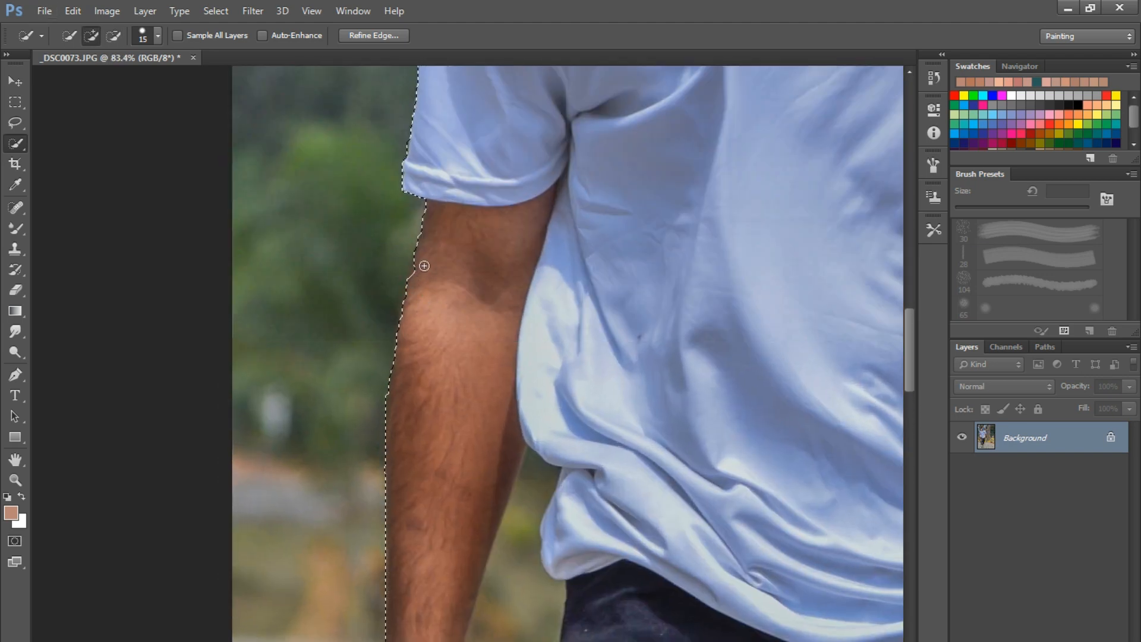
pyautogui.moveTo(414, 490)
pyautogui.mouseDown()
pyautogui.moveTo(443, 275)
pyautogui.moveTo(406, 90)
pyautogui.mouseUp()
pyautogui.moveTo(410, 229); pyautogui.dragTo(401, 422)
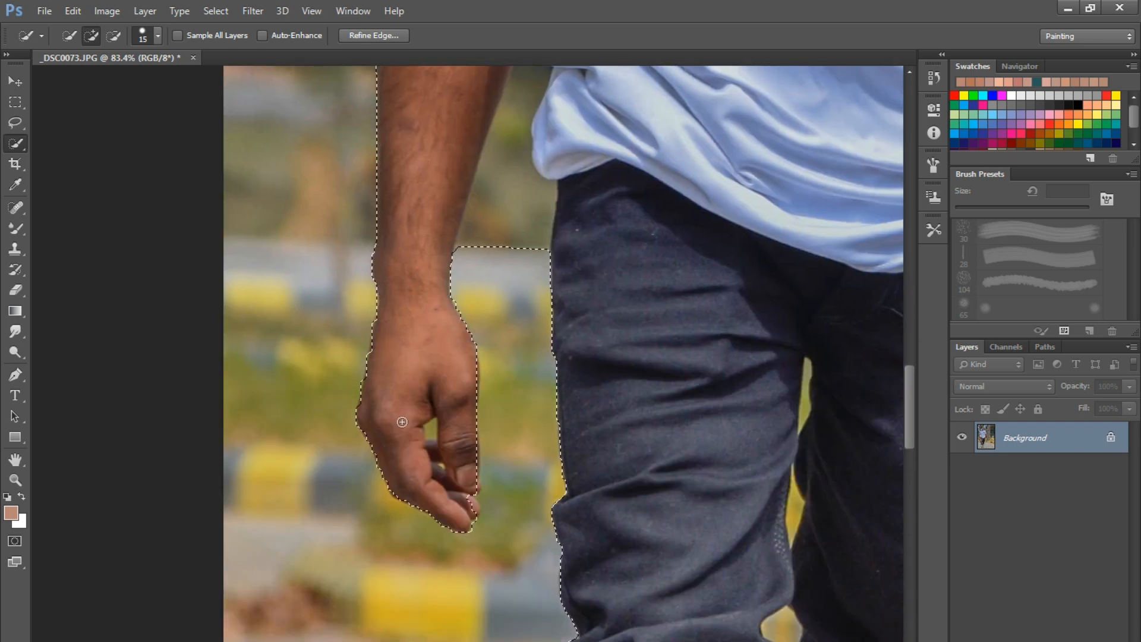
pyautogui.moveTo(449, 451); pyautogui.dragTo(460, 500)
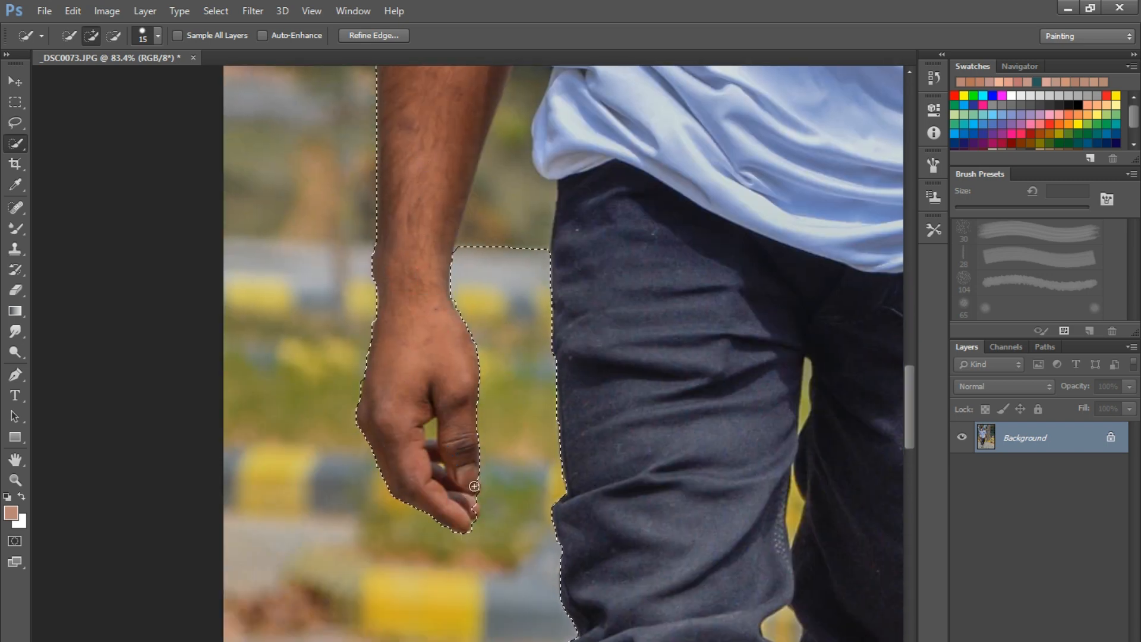
pyautogui.moveTo(510, 303); pyautogui.dragTo(472, 445)
pyautogui.moveTo(467, 314); pyautogui.dragTo(469, 285)
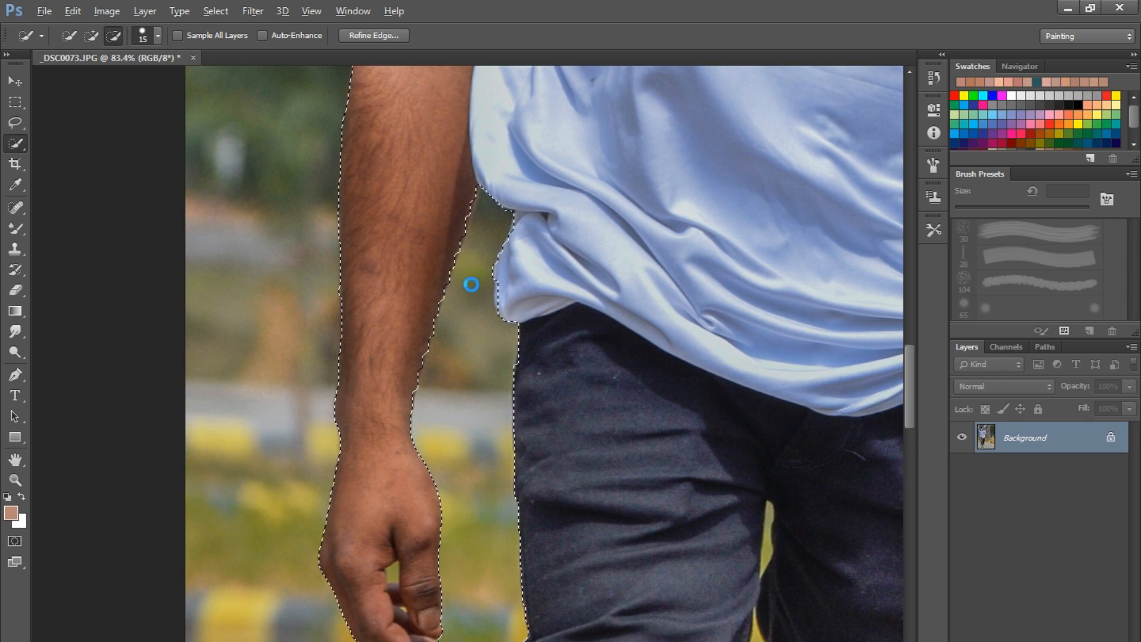
# Refine the selection around both shoes, including the front shoe's full sole.
pyautogui.scroll(-6, 516, 253)
pyautogui.moveTo(588, 390); pyautogui.dragTo(552, 193)
pyautogui.scroll(4, 533, 416)
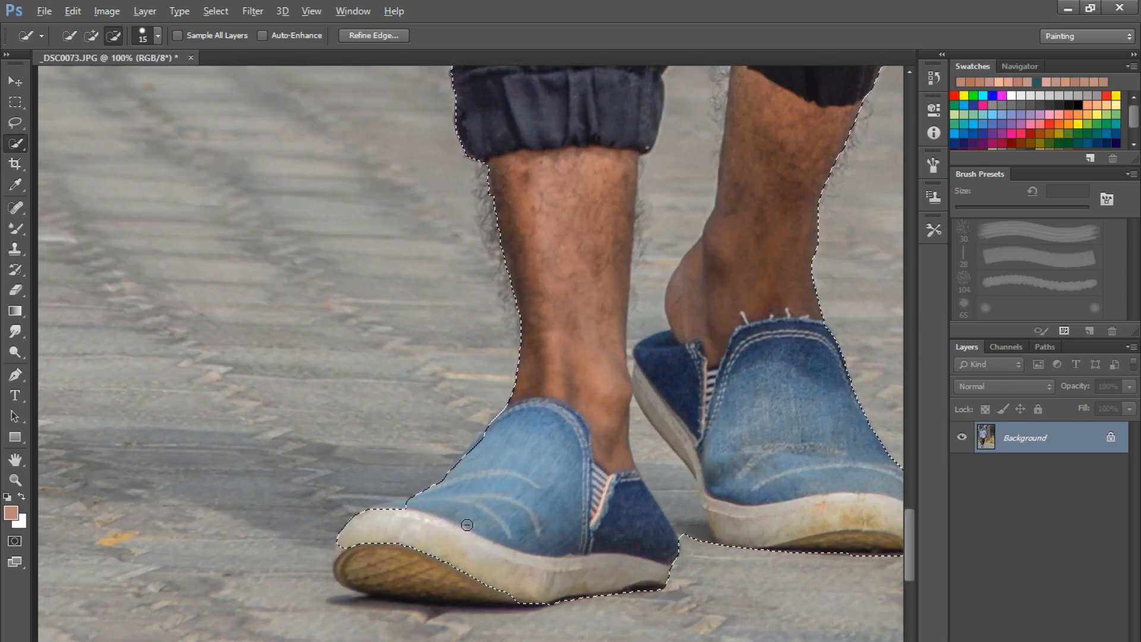
pyautogui.moveTo(451, 502)
pyautogui.mouseDown()
pyautogui.moveTo(372, 537)
pyautogui.moveTo(590, 552)
pyautogui.moveTo(665, 529)
pyautogui.moveTo(407, 555)
pyautogui.mouseUp()
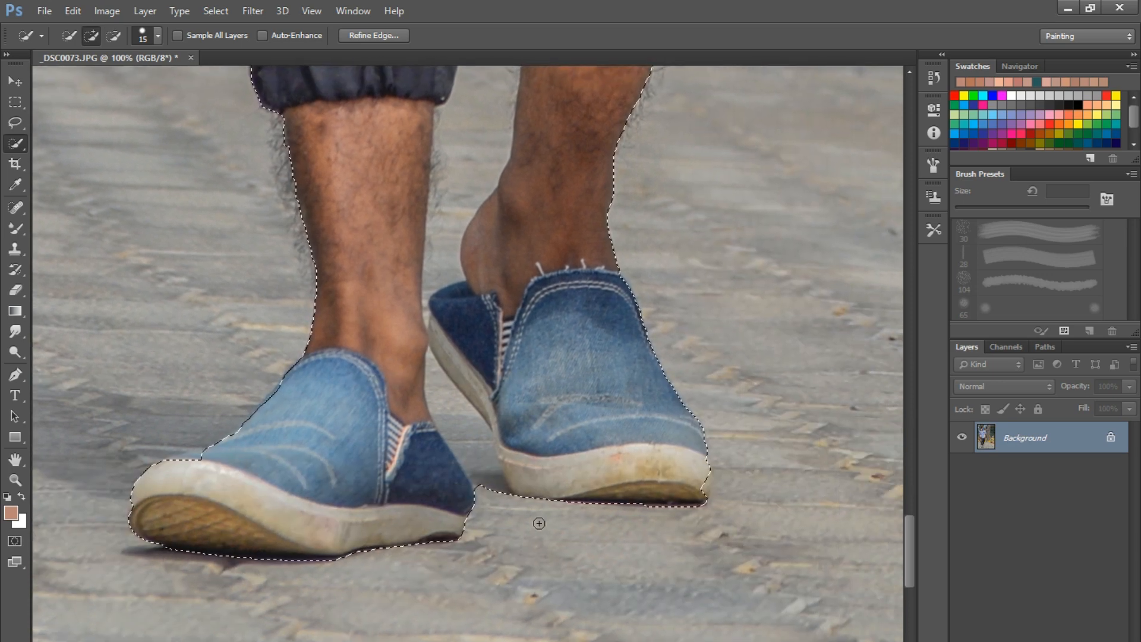
pyautogui.moveTo(498, 487)
pyautogui.mouseDown()
pyautogui.moveTo(468, 433)
pyautogui.moveTo(516, 467)
pyautogui.moveTo(506, 441)
pyautogui.moveTo(491, 530)
pyautogui.moveTo(465, 480)
pyautogui.moveTo(487, 492)
pyautogui.mouseUp()
# Subtract the background gaps between the two legs from the selection, from the ankles up to the crotch.
pyautogui.moveTo(459, 353); pyautogui.dragTo(463, 546)
pyautogui.moveTo(455, 395)
pyautogui.mouseDown()
pyautogui.moveTo(459, 381)
pyautogui.moveTo(447, 499)
pyautogui.moveTo(466, 392)
pyautogui.mouseUp()
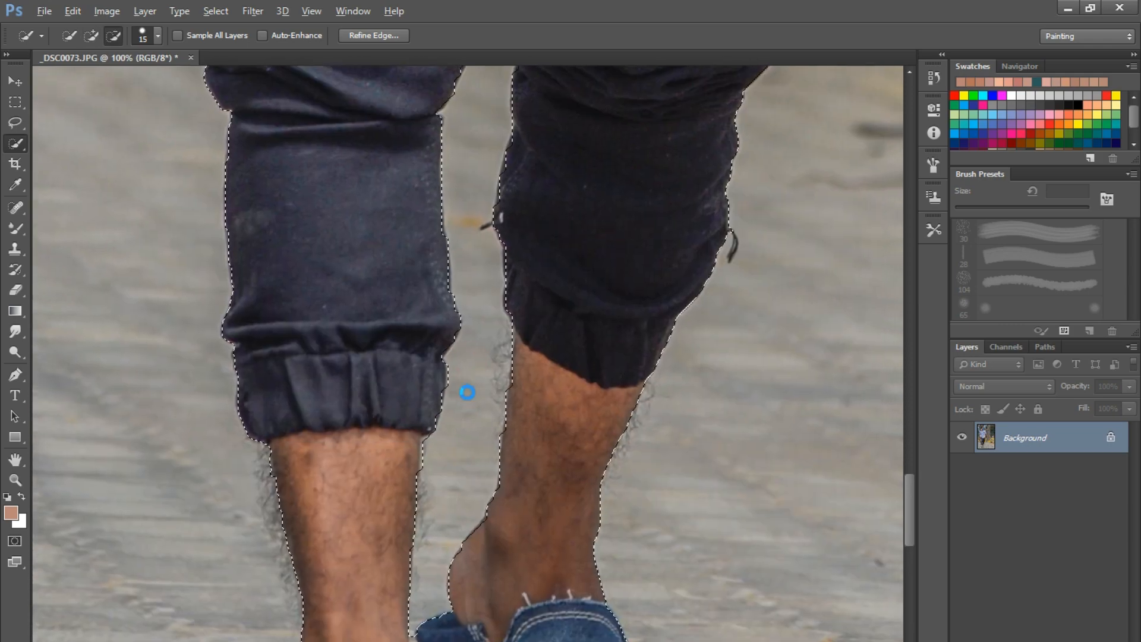
pyautogui.moveTo(469, 265); pyautogui.dragTo(472, 380)
pyautogui.scroll(4, 470, 416)
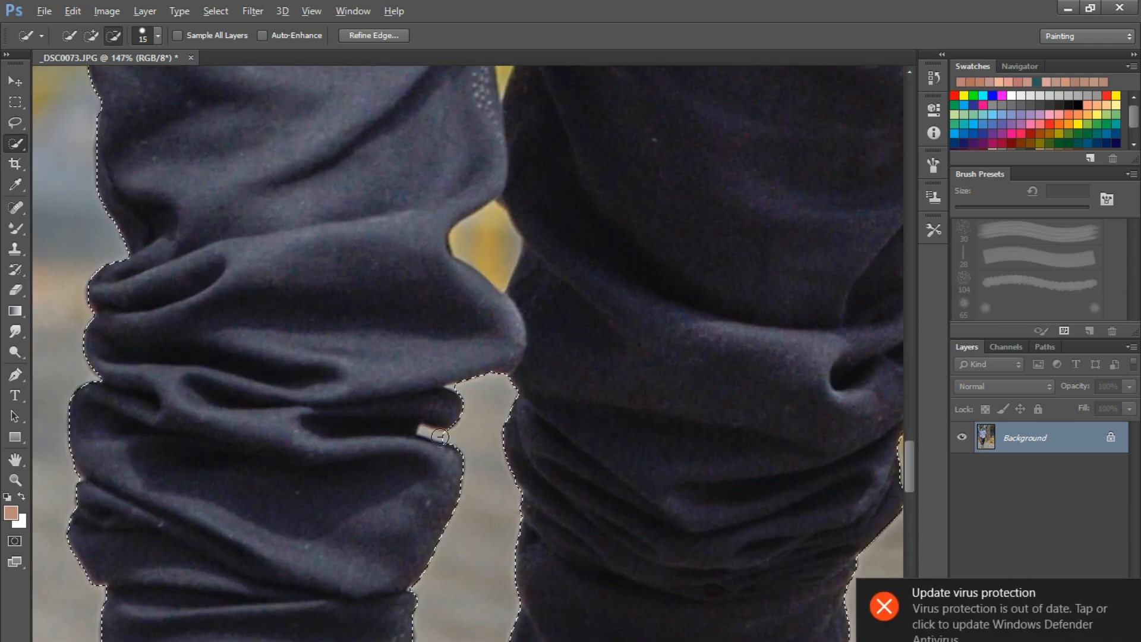
pyautogui.moveTo(470, 436); pyautogui.dragTo(470, 558)
pyautogui.moveTo(474, 390); pyautogui.dragTo(475, 373)
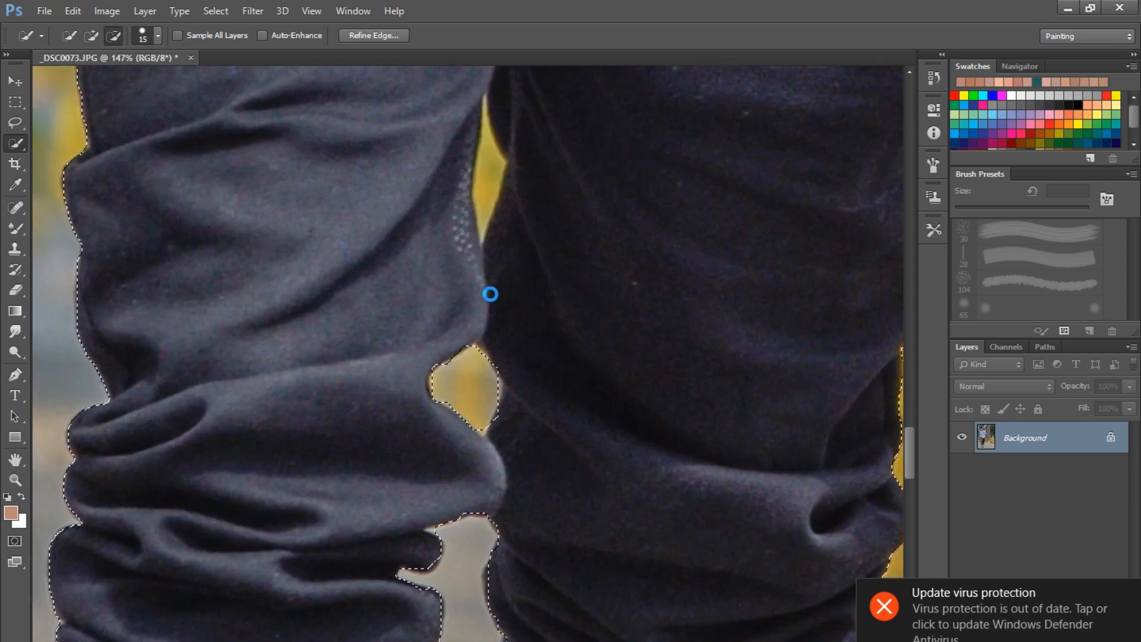
pyautogui.moveTo(489, 292)
pyautogui.mouseDown()
pyautogui.moveTo(479, 444)
pyautogui.moveTo(459, 409)
pyautogui.mouseUp()
pyautogui.moveTo(505, 281); pyautogui.dragTo(482, 439)
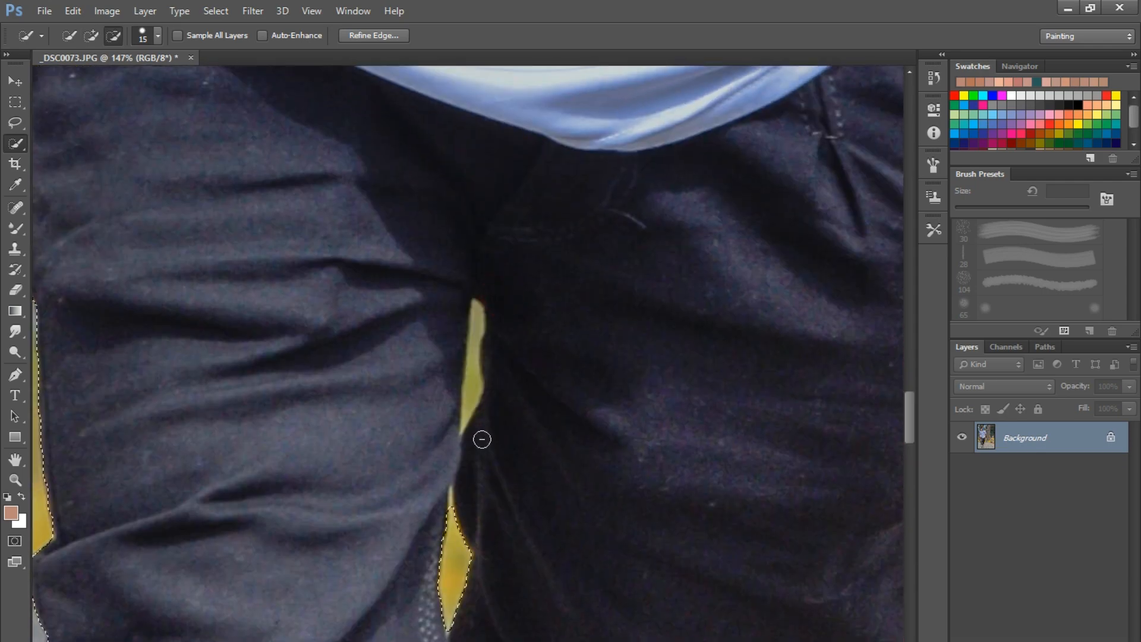
# Subtract the narrow background gap between the T-shirt and the pocketed arm from the selection.
pyautogui.scroll(-11, 492, 378)
pyautogui.moveTo(569, 295); pyautogui.dragTo(510, 348)
pyautogui.scroll(5, 478, 320)
pyautogui.scroll(2, 477, 320)
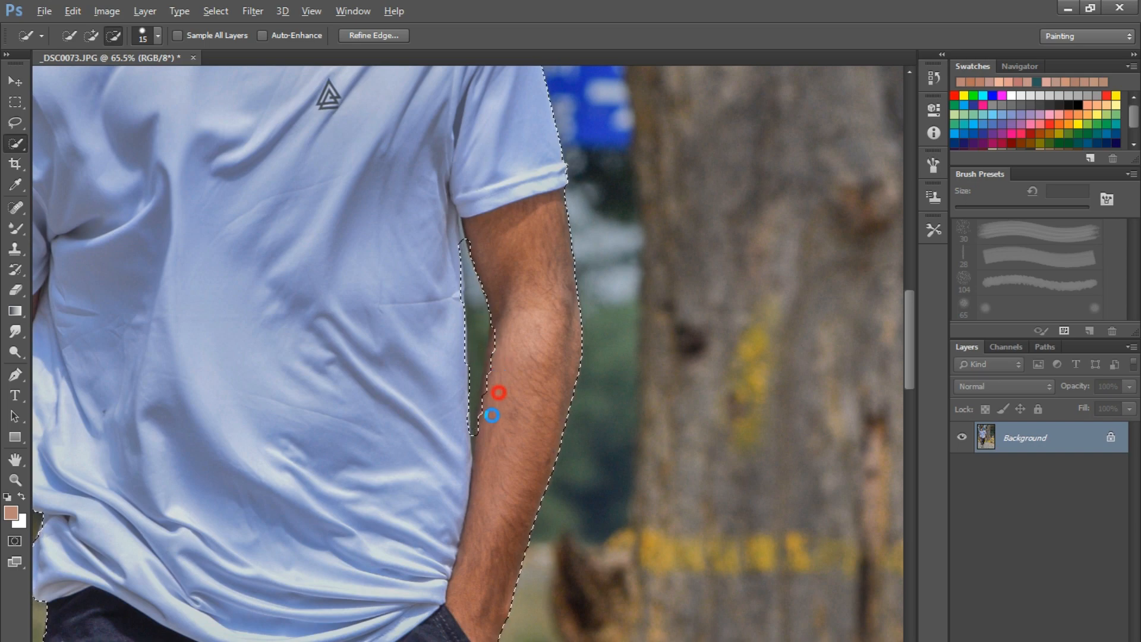
pyautogui.scroll(3, 491, 415)
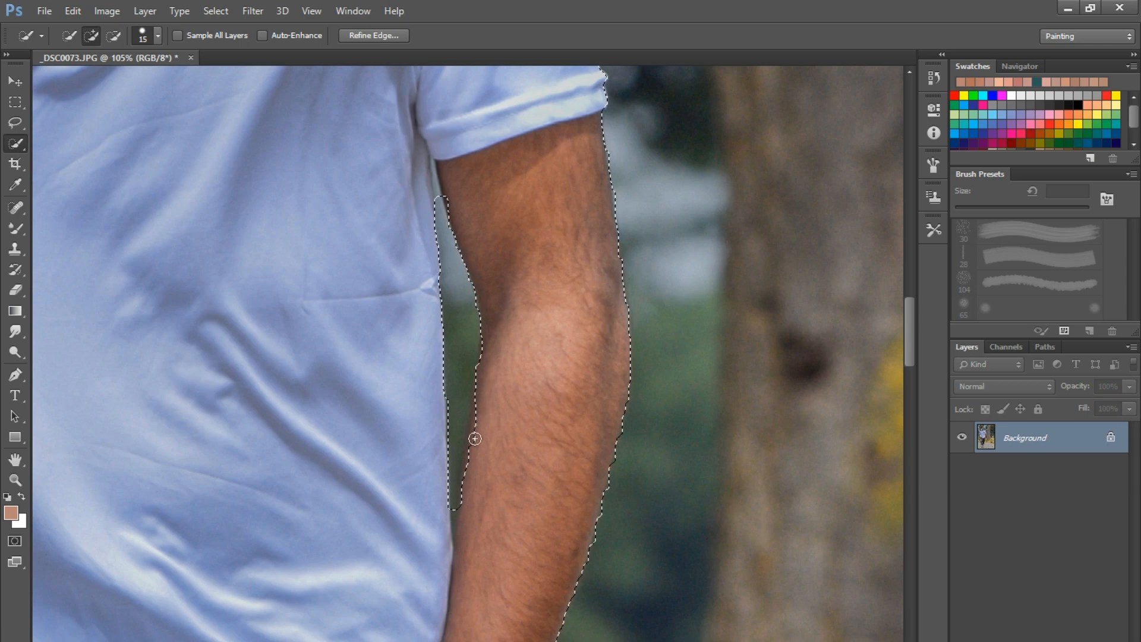
pyautogui.scroll(-3, 416, 351)
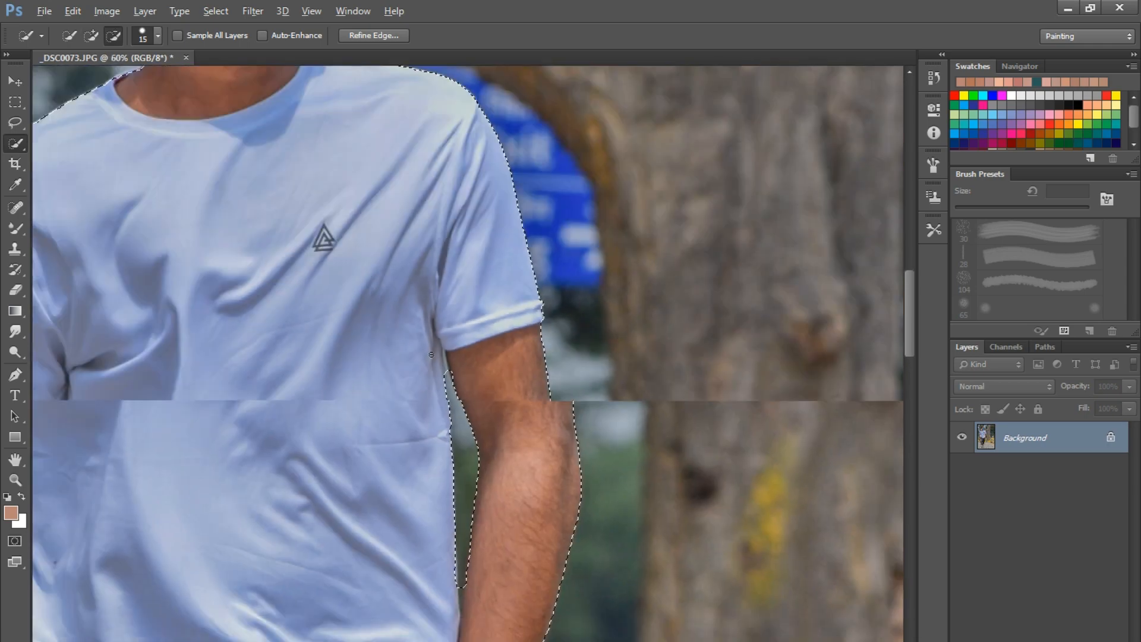
# Extend the selection along the front edge of the face to include the cheek, mouth, beard and whole sunglasses.
pyautogui.scroll(-4, 431, 355)
pyautogui.moveTo(399, 326); pyautogui.dragTo(535, 580)
pyautogui.moveTo(496, 471); pyautogui.dragTo(529, 573)
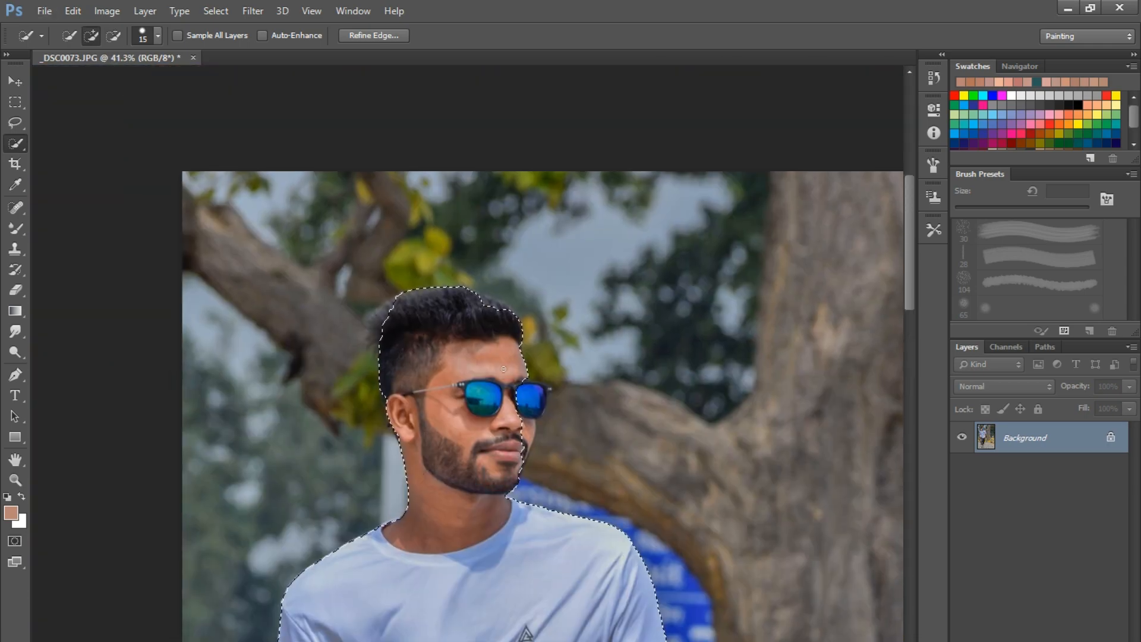
pyautogui.scroll(3, 507, 374)
pyautogui.moveTo(529, 419); pyautogui.dragTo(533, 472)
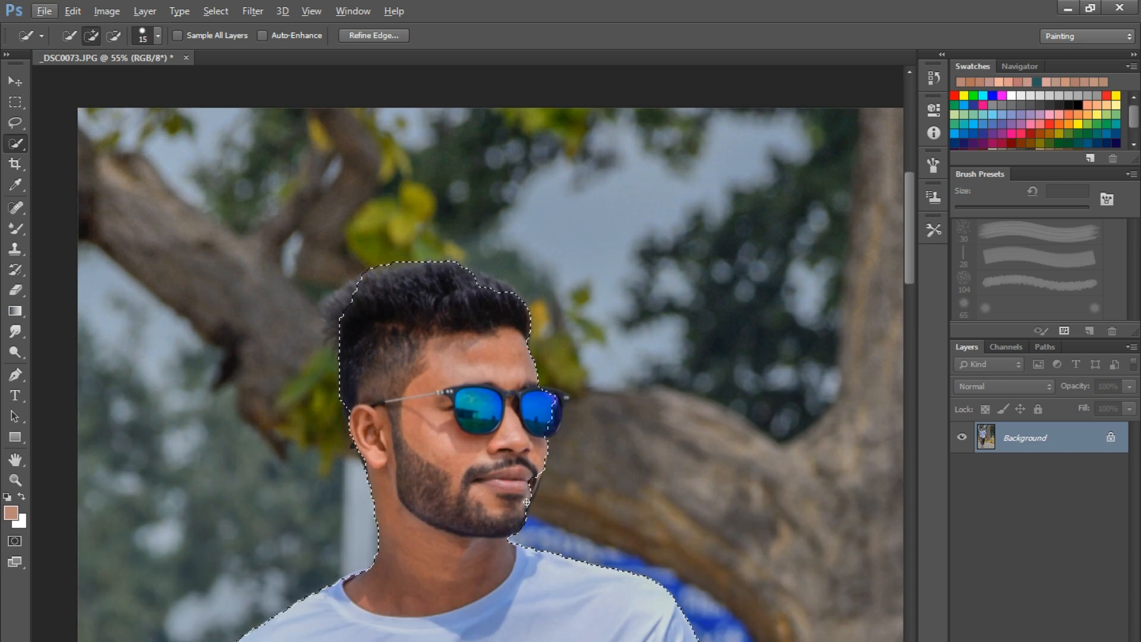
pyautogui.scroll(4, 524, 499)
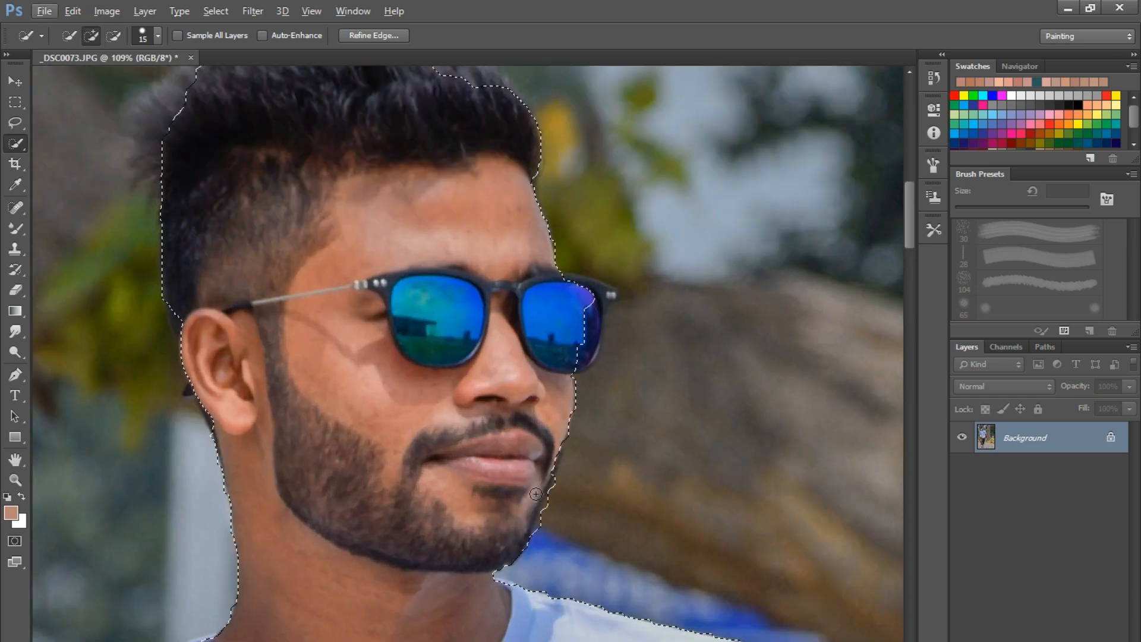
pyautogui.scroll(3, 552, 476)
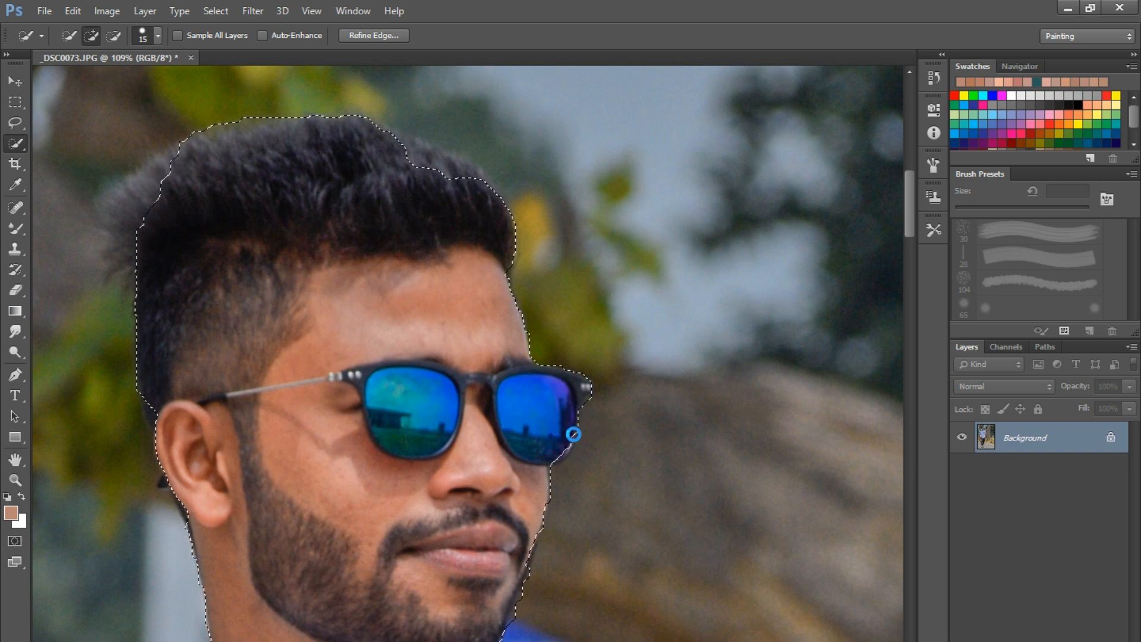
pyautogui.moveTo(549, 413); pyautogui.dragTo(525, 362)
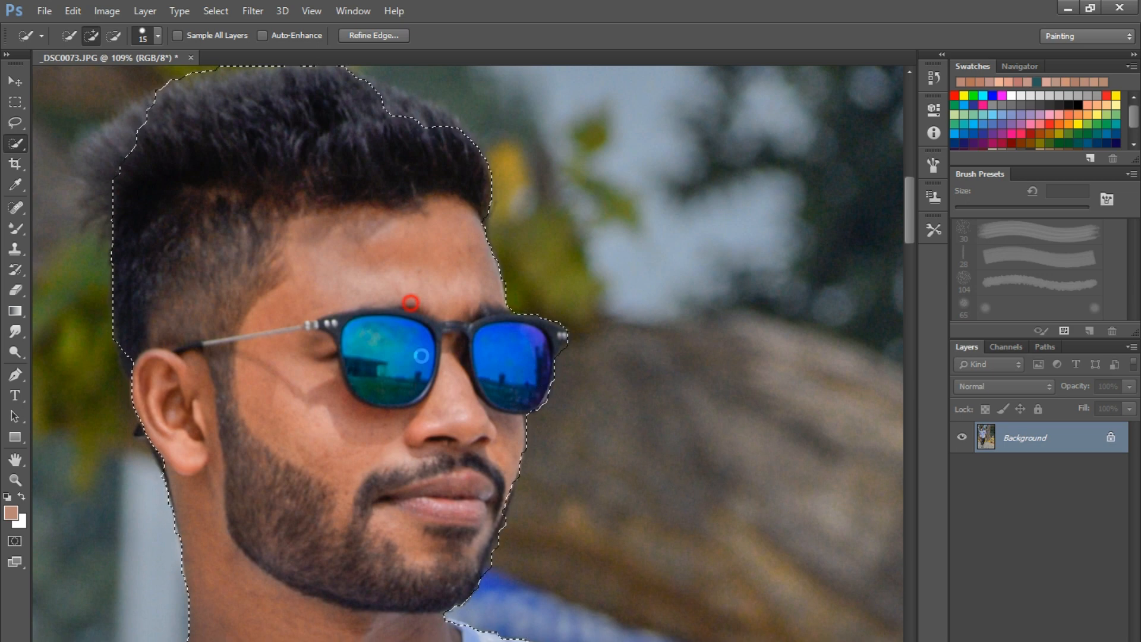
# Extend the selection over the hair at the back of the head and the sunglasses' temple tip behind the ear.
pyautogui.moveTo(348, 268); pyautogui.dragTo(396, 419)
pyautogui.moveTo(183, 315); pyautogui.dragTo(136, 300)
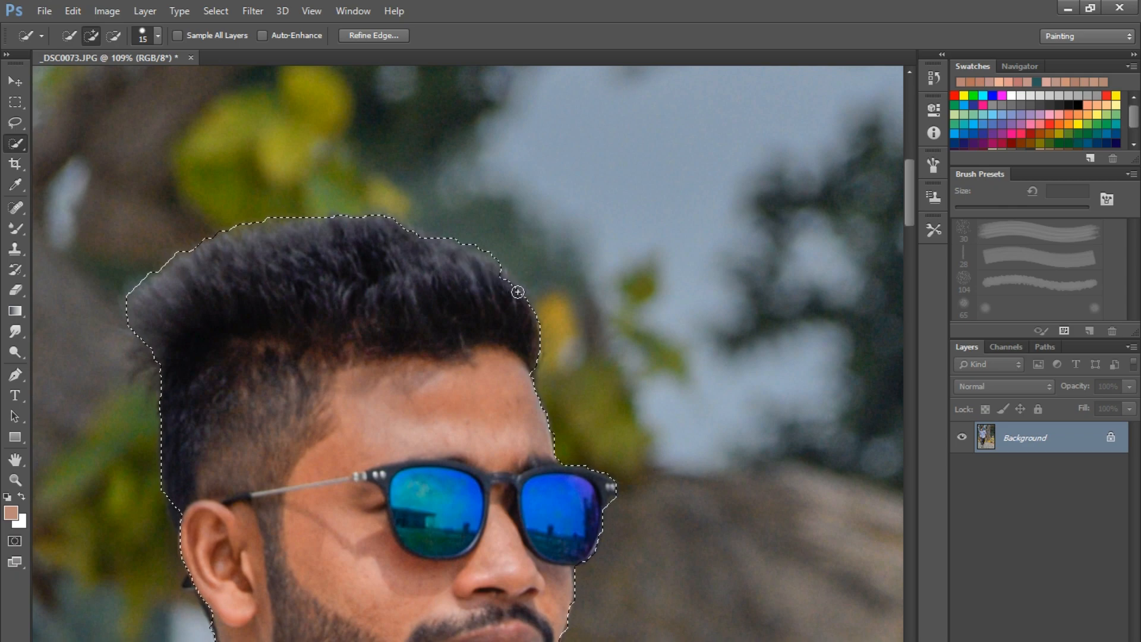
pyautogui.scroll(-4, 549, 269)
pyautogui.scroll(5, 457, 357)
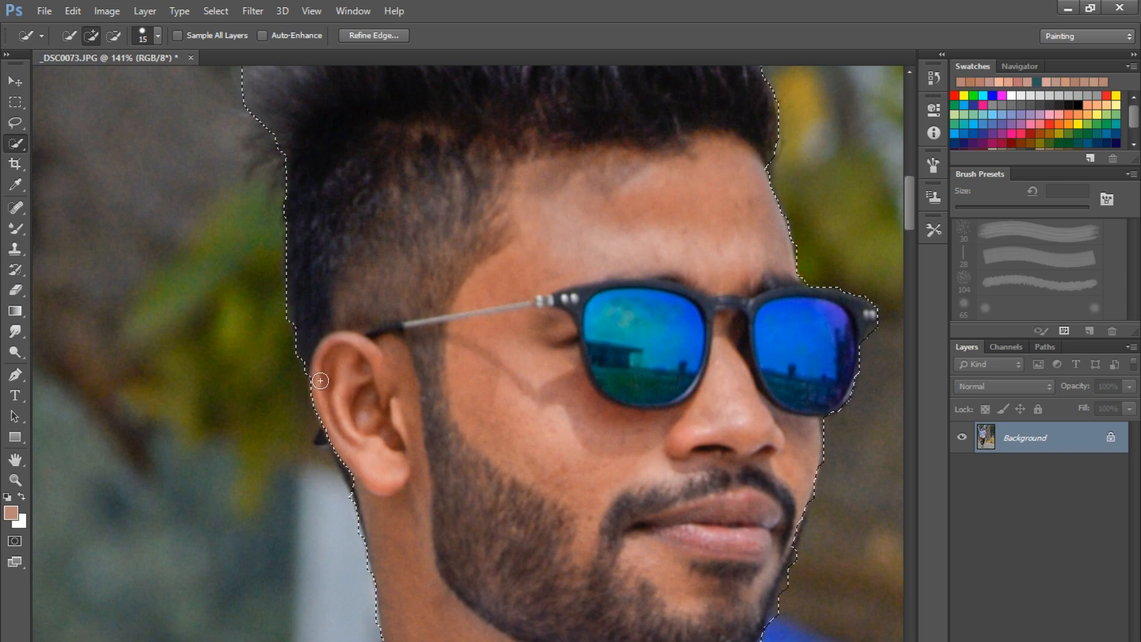
pyautogui.click(333, 417)
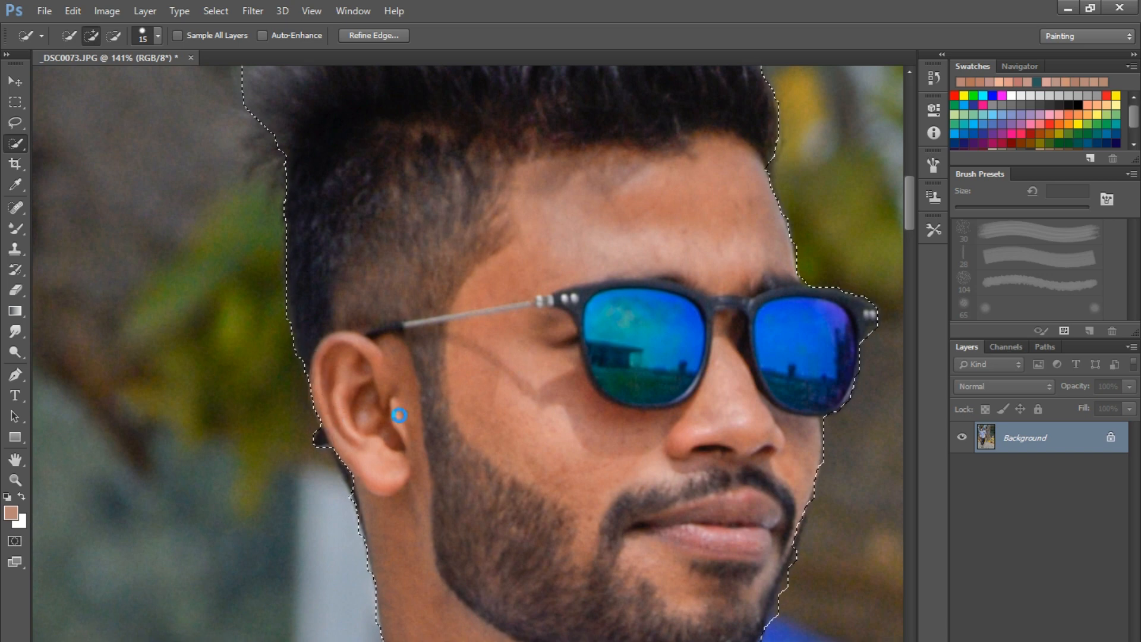
pyautogui.scroll(-4, 392, 418)
pyautogui.scroll(4, 383, 432)
pyautogui.click(383, 433)
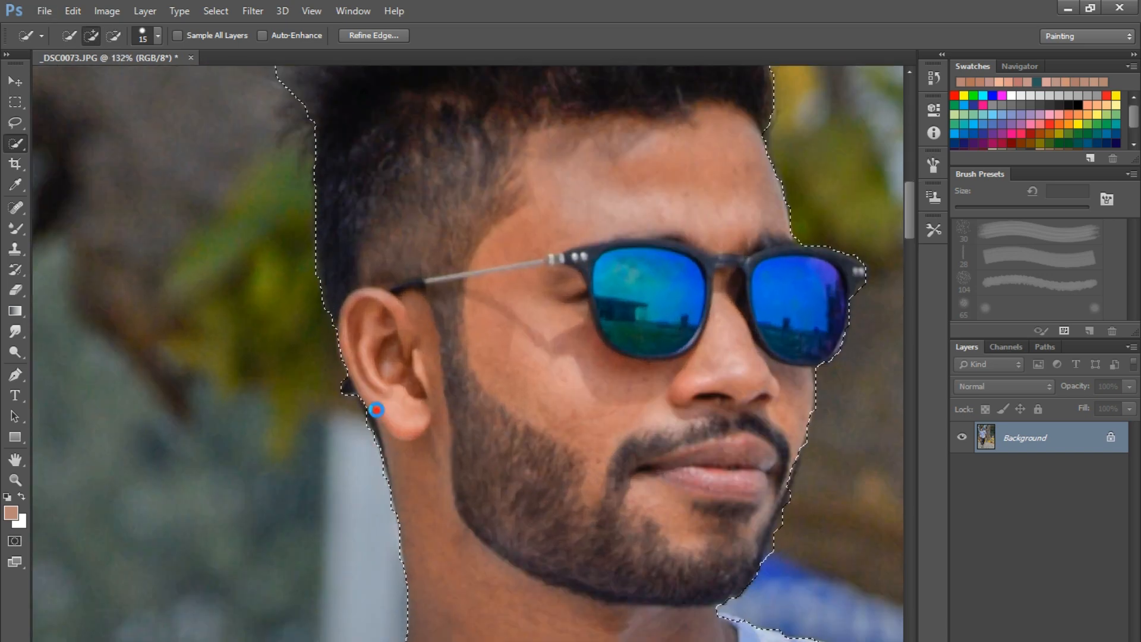
pyautogui.click(366, 402)
# Add a layer mask from the finished selection to hide the background around the man.
pyautogui.scroll(-8, 427, 405)
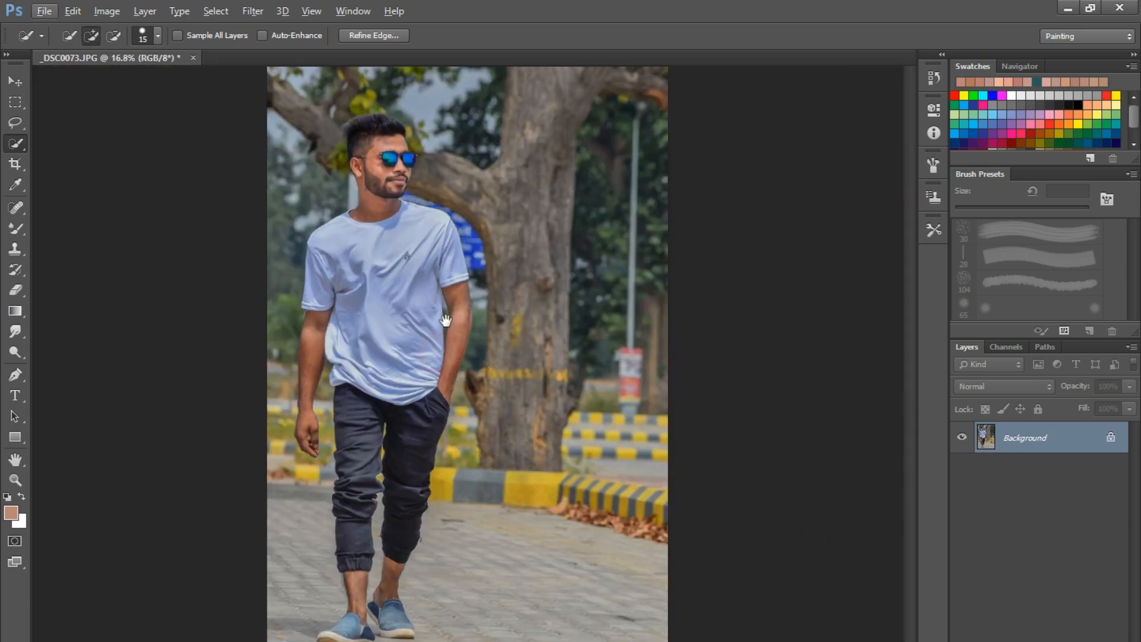
pyautogui.scroll(4, 446, 454)
pyautogui.scroll(-5, 447, 454)
pyautogui.press('v')
pyautogui.scroll(5, 369, 198)
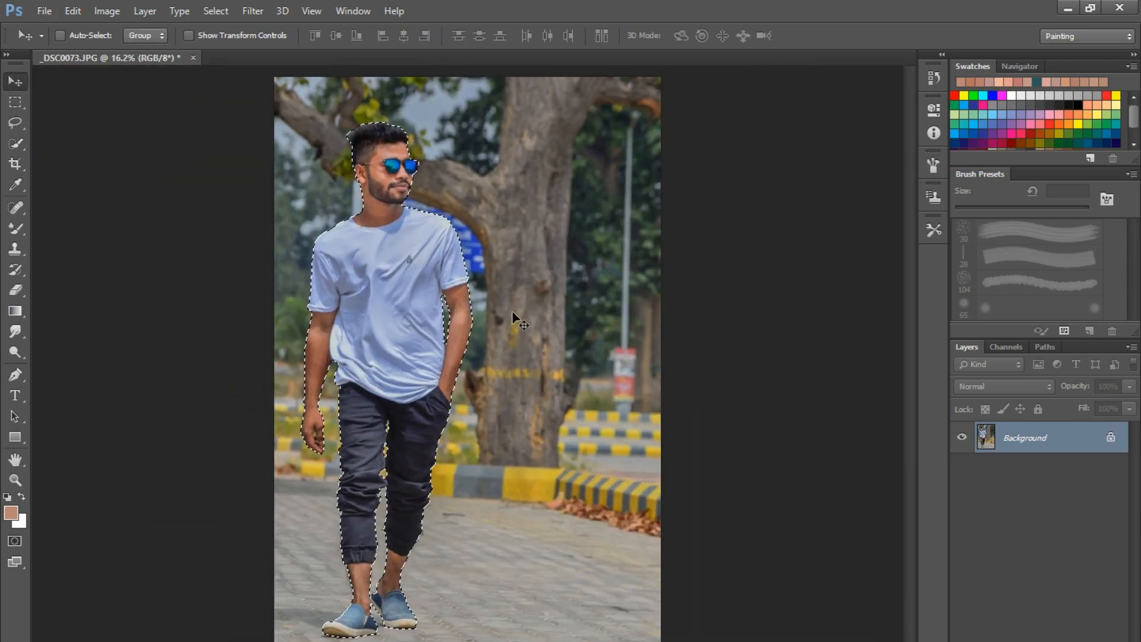
pyautogui.scroll(-5, 396, 160)
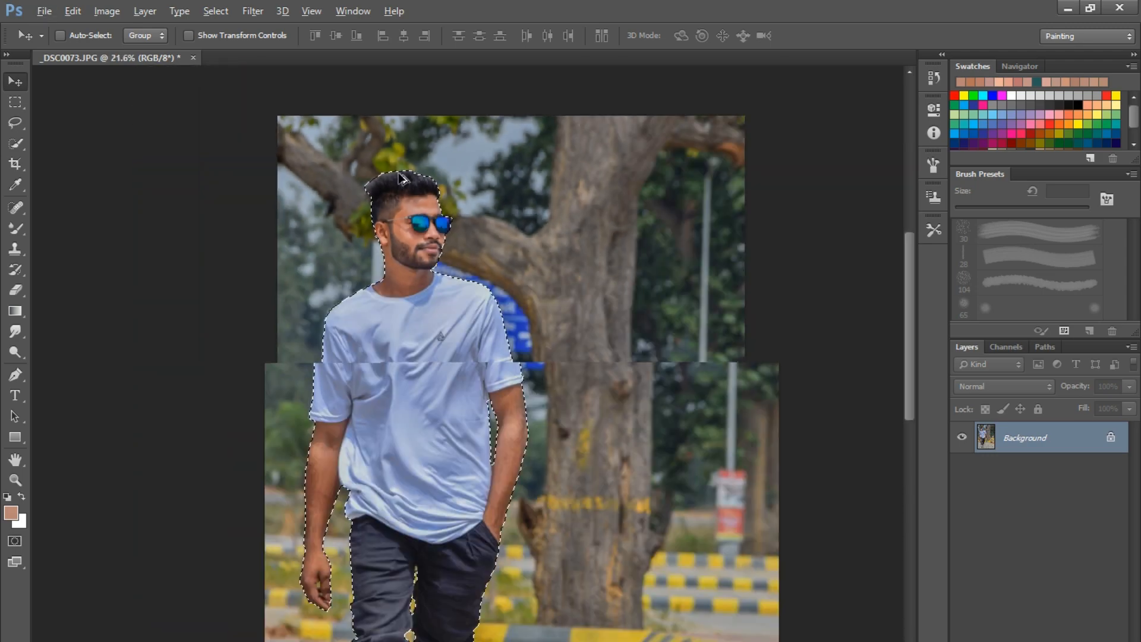
pyautogui.click(987, 634)
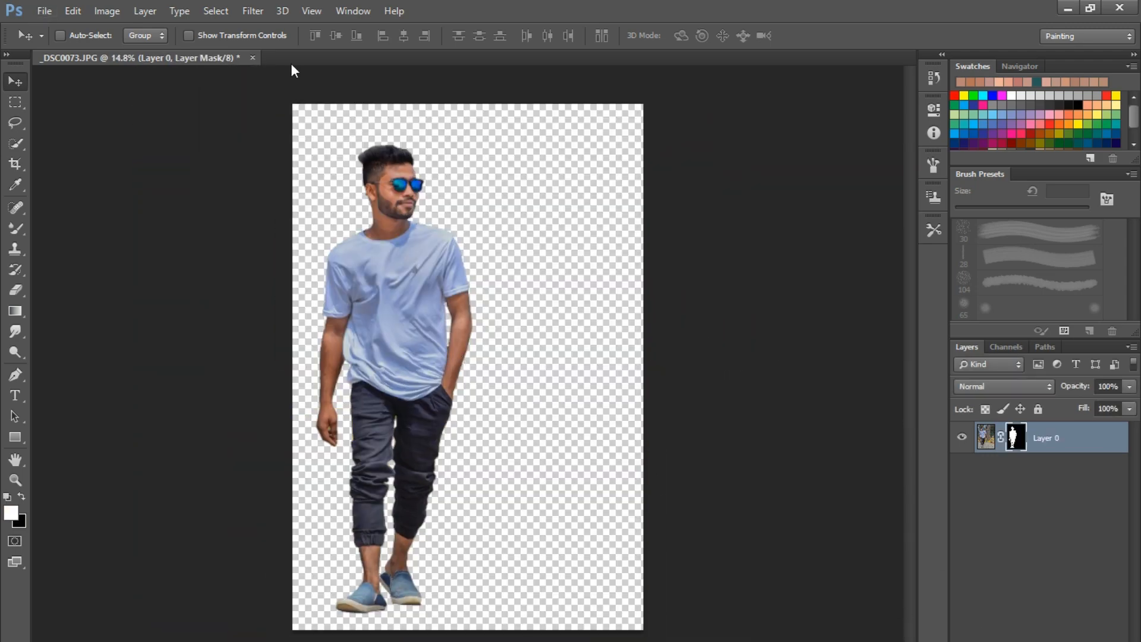
# Float the portrait in its own window and open PicsArt_07-03-09.41.32 from the 150aug > new pic folder on Storage (E:).
pyautogui.moveTo(202, 58); pyautogui.dragTo(259, 71)
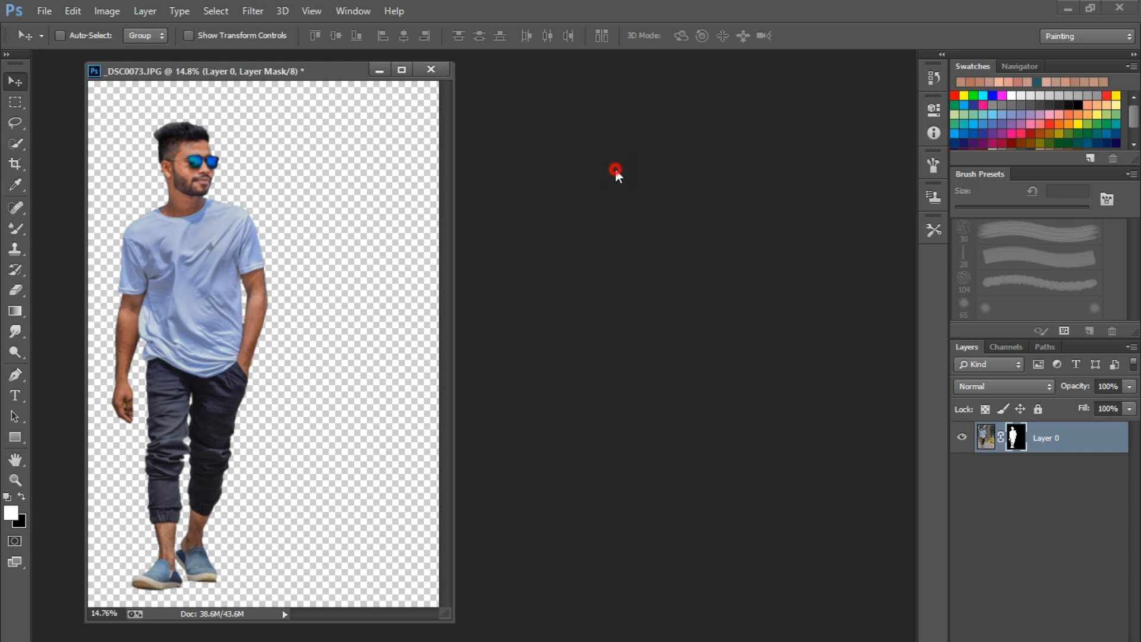
pyautogui.doubleClick(615, 172)
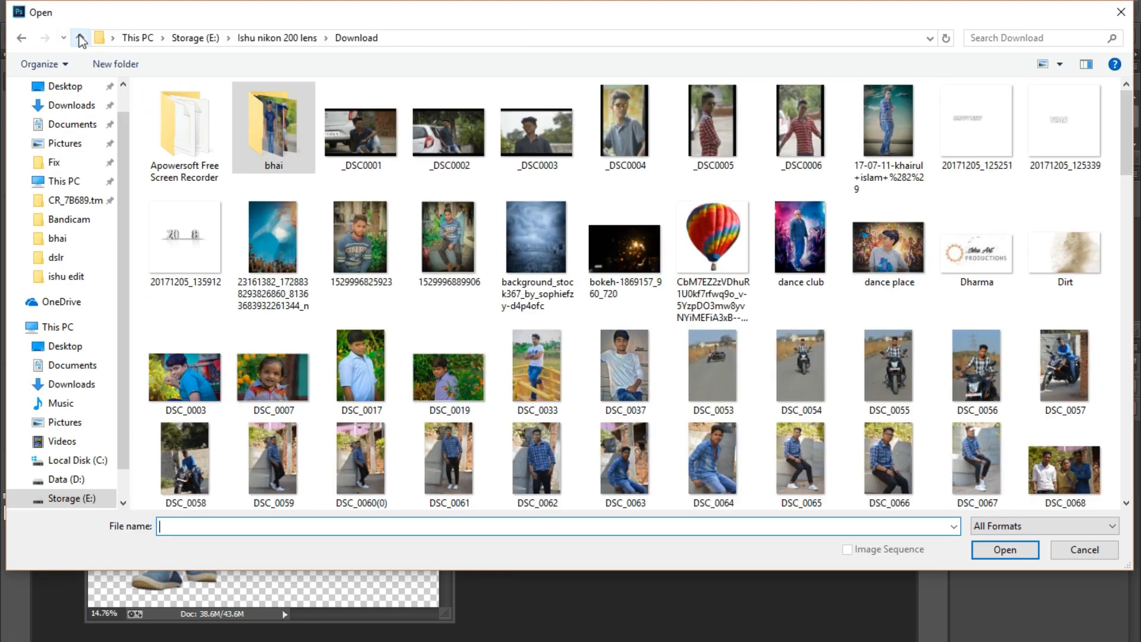
pyautogui.click(80, 40)
pyautogui.click(80, 38)
pyautogui.click(179, 130)
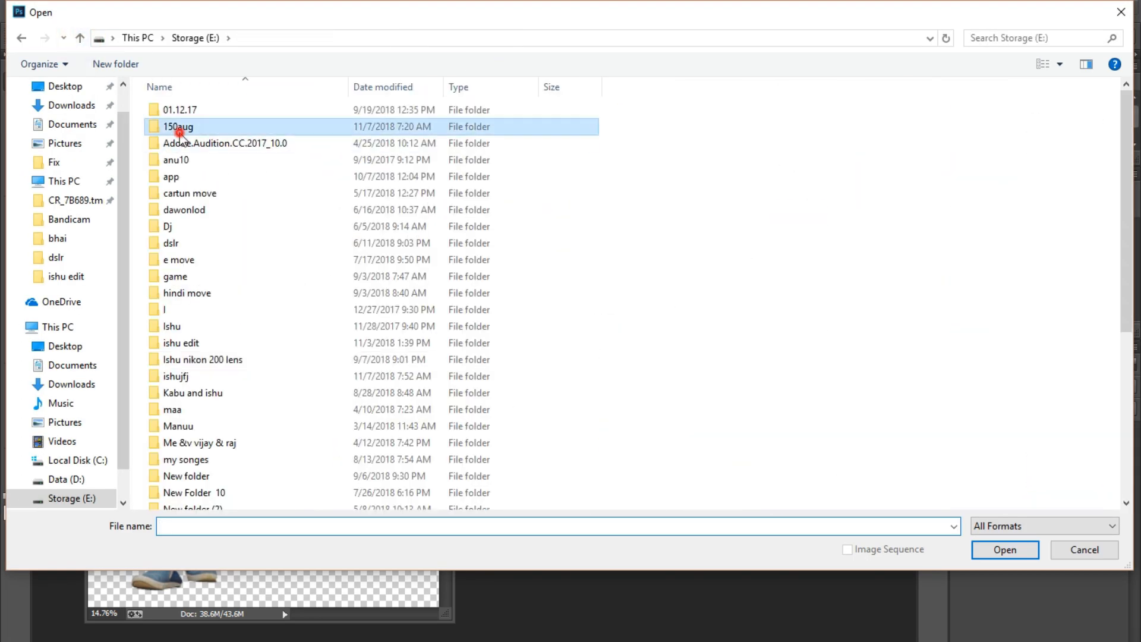
pyautogui.doubleClick(180, 131)
pyautogui.doubleClick(369, 166)
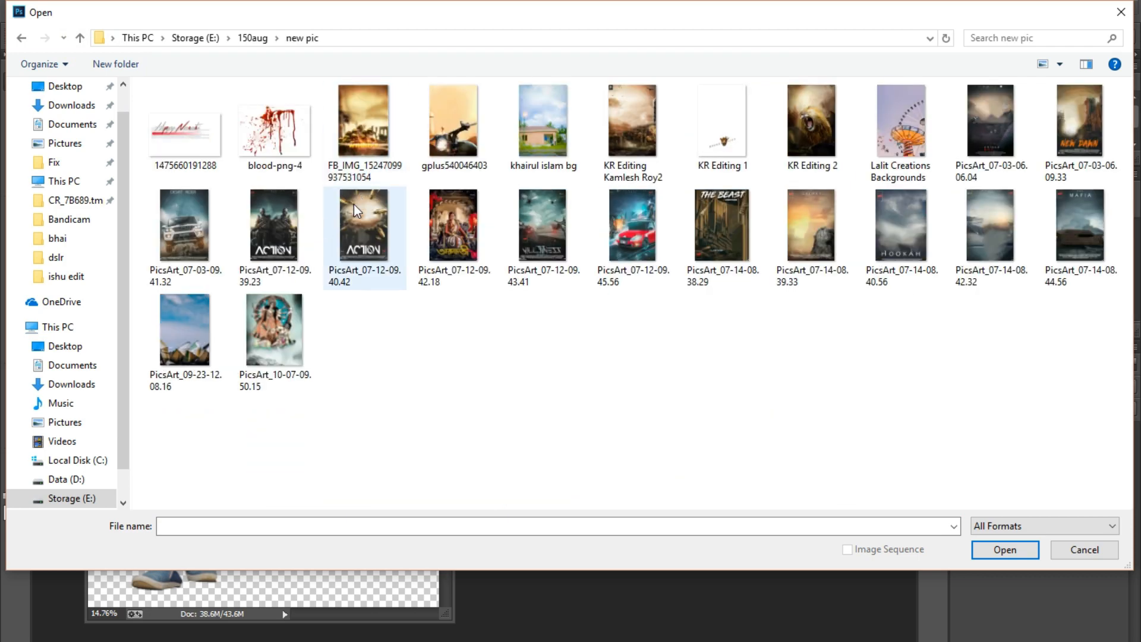
pyautogui.doubleClick(184, 224)
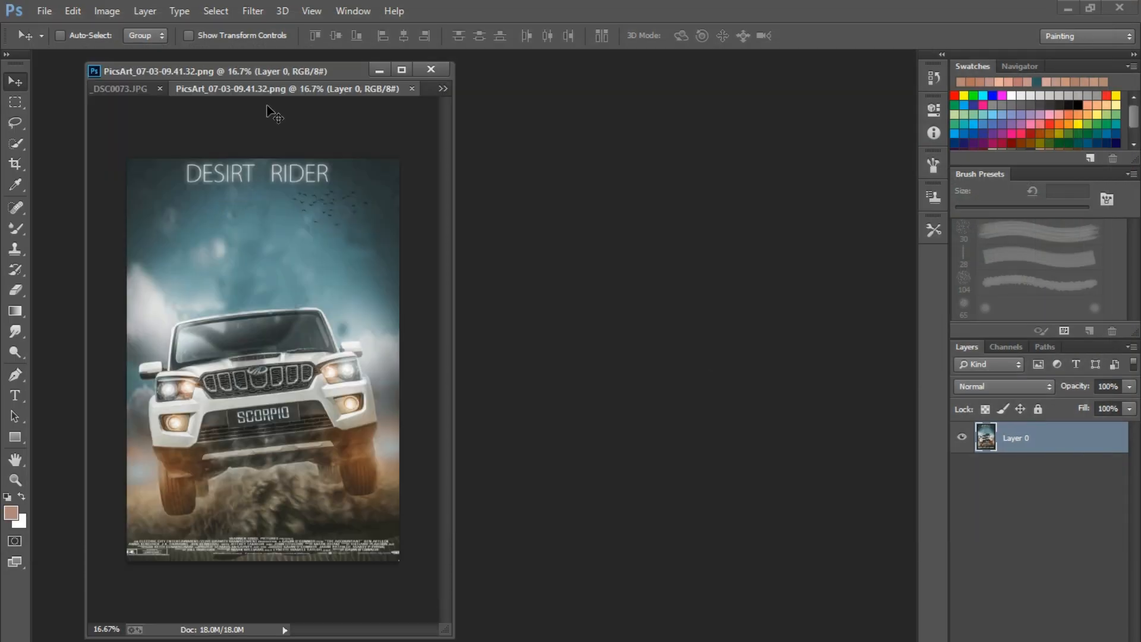
# Copy the Desirt Rider car poster into the portrait document, close the poster file and dock the portrait window again.
pyautogui.moveTo(319, 91); pyautogui.dragTo(662, 59)
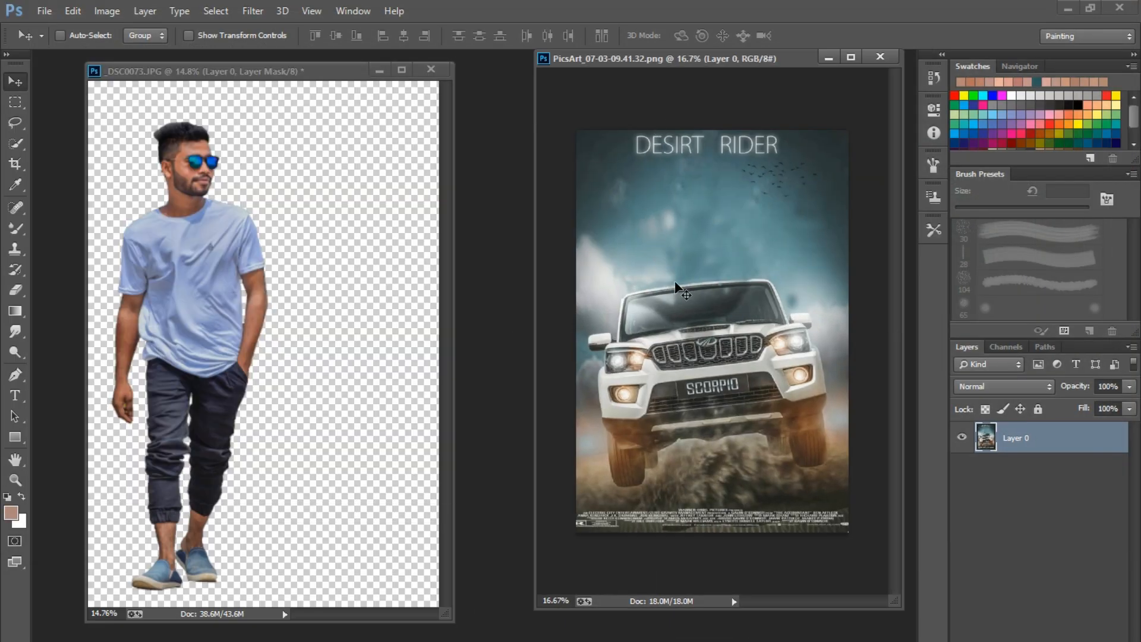
pyautogui.moveTo(699, 313); pyautogui.dragTo(369, 253)
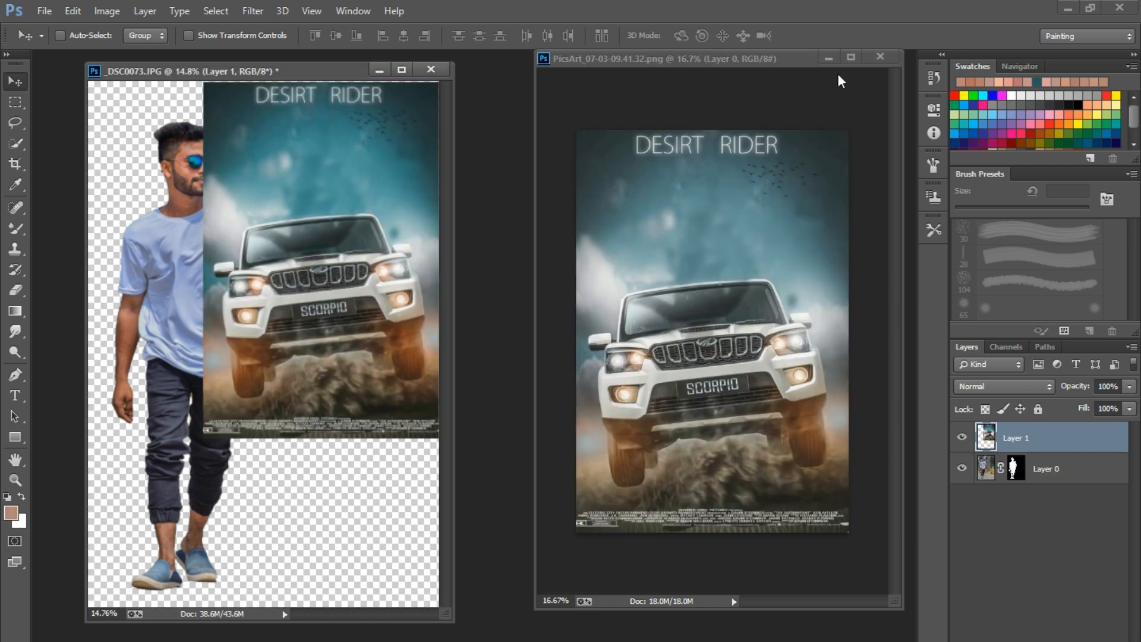
pyautogui.click(880, 57)
pyautogui.moveTo(331, 83); pyautogui.dragTo(413, 58)
# Scale the car poster layer to fill the whole canvas and place it below the man's layer.
pyautogui.moveTo(476, 188); pyautogui.dragTo(363, 215)
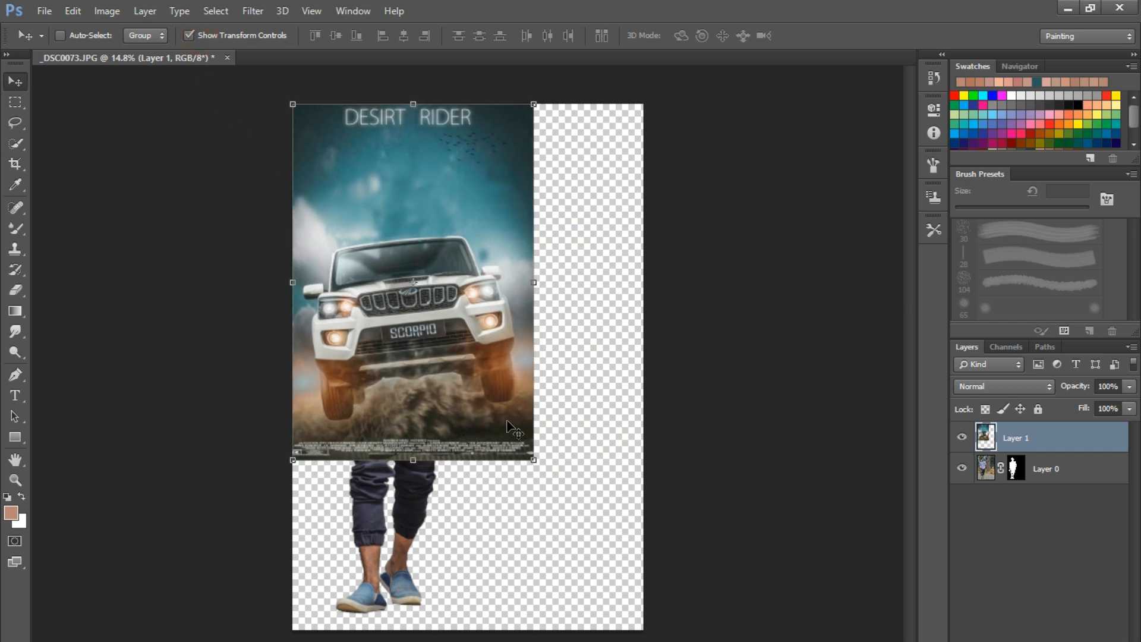
pyautogui.moveTo(536, 461); pyautogui.dragTo(611, 624)
pyautogui.press('Return')
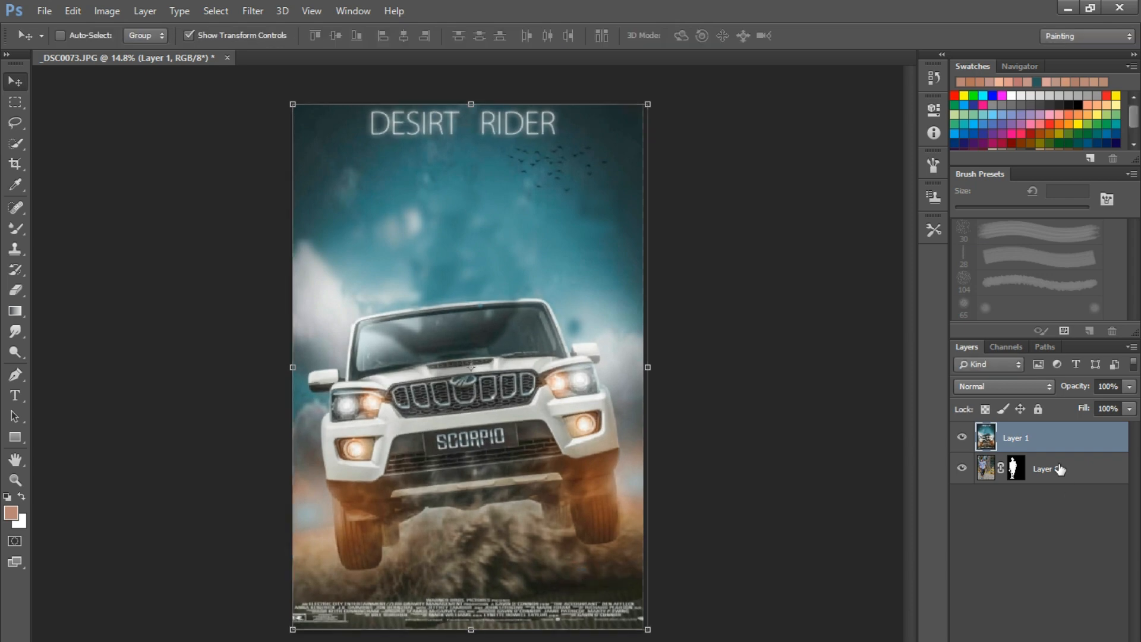
pyautogui.moveTo(1046, 438); pyautogui.dragTo(1047, 485)
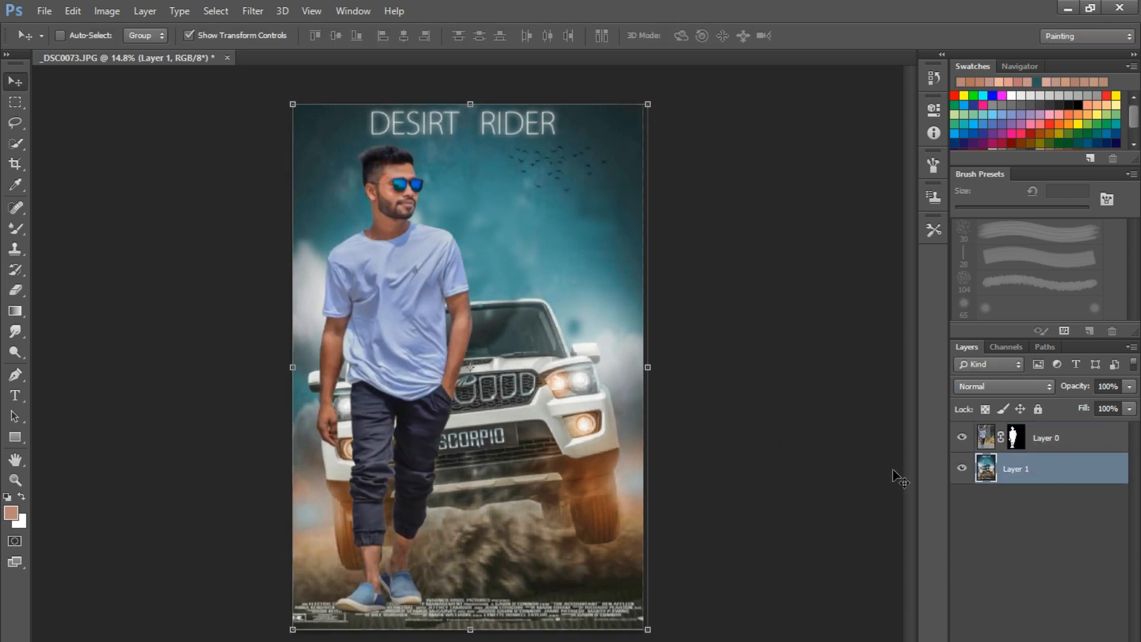
# Shift the man's layer right and slightly down so he stands centred in front of the car, and hide the transform controls.
pyautogui.click(1039, 449)
pyautogui.hotkey('shift', 'Right')
pyautogui.hotkey('shift', 'Right')
pyautogui.hotkey('shift', 'Right')
pyautogui.hotkey('shift', 'Right')
pyautogui.hotkey('shift', 'Right')
pyautogui.hotkey('shift', 'Right')
pyautogui.hotkey('shift', 'Right')
pyautogui.hotkey('shift', 'Right')
pyautogui.hotkey('shift', 'Right')
pyautogui.hotkey('shift', 'Right')
pyautogui.hotkey('shift', 'Right')
pyautogui.hotkey('shift', 'Right')
pyautogui.hotkey('shift', 'Right')
pyautogui.hotkey('shift', 'Right')
pyautogui.hotkey('shift', 'Right')
pyautogui.hotkey('shift', 'Right')
pyautogui.hotkey('shift', 'Right')
pyautogui.hotkey('shift', 'Right')
pyautogui.hotkey('shift', 'Right')
pyautogui.hotkey('shift', 'Right')
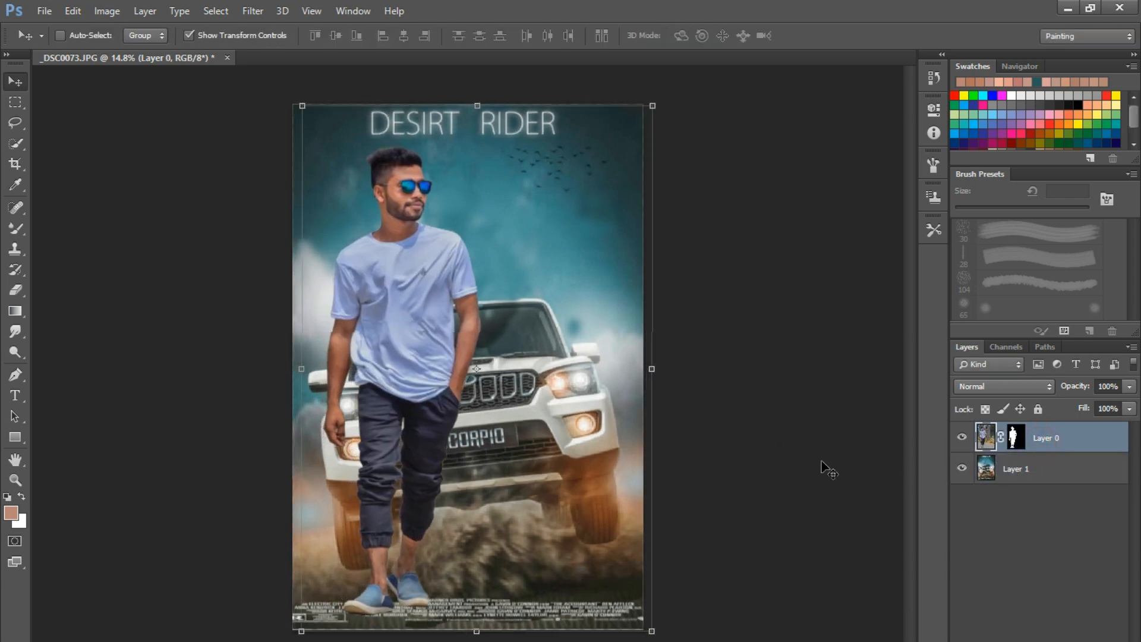
pyautogui.hotkey('shift', 'Right')
pyautogui.hotkey('shift', 'Right')
pyautogui.hotkey('shift', 'Right')
pyautogui.hotkey('shift', 'Right')
pyautogui.hotkey('shift', 'Right')
pyautogui.hotkey('shift', 'Right')
pyautogui.hotkey('shift', 'Right')
pyautogui.hotkey('shift', 'Right')
pyautogui.hotkey('shift', 'Right')
pyautogui.hotkey('shift', 'Right')
pyautogui.hotkey('shift', 'Right')
pyautogui.hotkey('shift', 'Right')
pyautogui.hotkey('shift', 'Right')
pyautogui.hotkey('shift', 'Right')
pyautogui.hotkey('shift', 'Right')
pyautogui.hotkey('shift', 'Right')
pyautogui.hotkey('shift', 'Right')
pyautogui.hotkey('shift', 'Right')
pyautogui.hotkey('shift', 'Right')
pyautogui.hotkey('shift', 'Right')
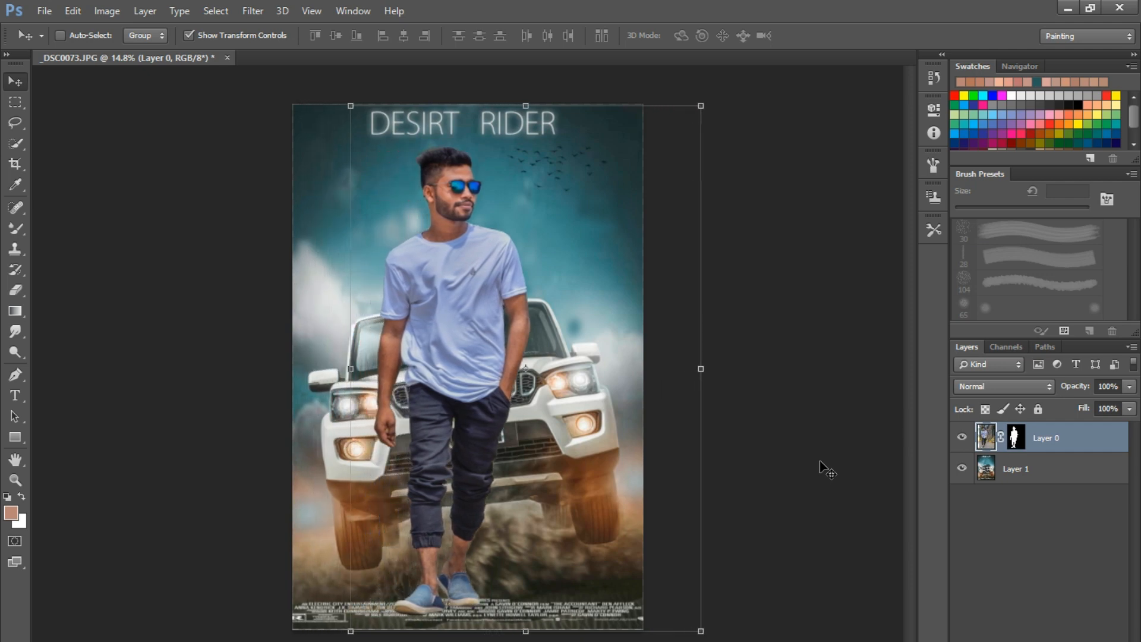
pyautogui.hotkey('shift', 'Down')
pyautogui.hotkey('shift', 'Down')
pyautogui.hotkey('shift', 'Down')
pyautogui.hotkey('shift', 'Down')
pyautogui.hotkey('shift', 'Down')
pyautogui.hotkey('shift', 'Down')
pyautogui.hotkey('shift', 'Down')
pyautogui.hotkey('shift', 'Down')
pyautogui.hotkey('shift', 'Down')
pyautogui.hotkey('shift', 'Down')
pyautogui.hotkey('shift', 'Down')
pyautogui.hotkey('shift', 'Down')
pyautogui.hotkey('shift', 'Down')
pyautogui.hotkey('shift', 'Left')
pyautogui.hotkey('shift', 'Left')
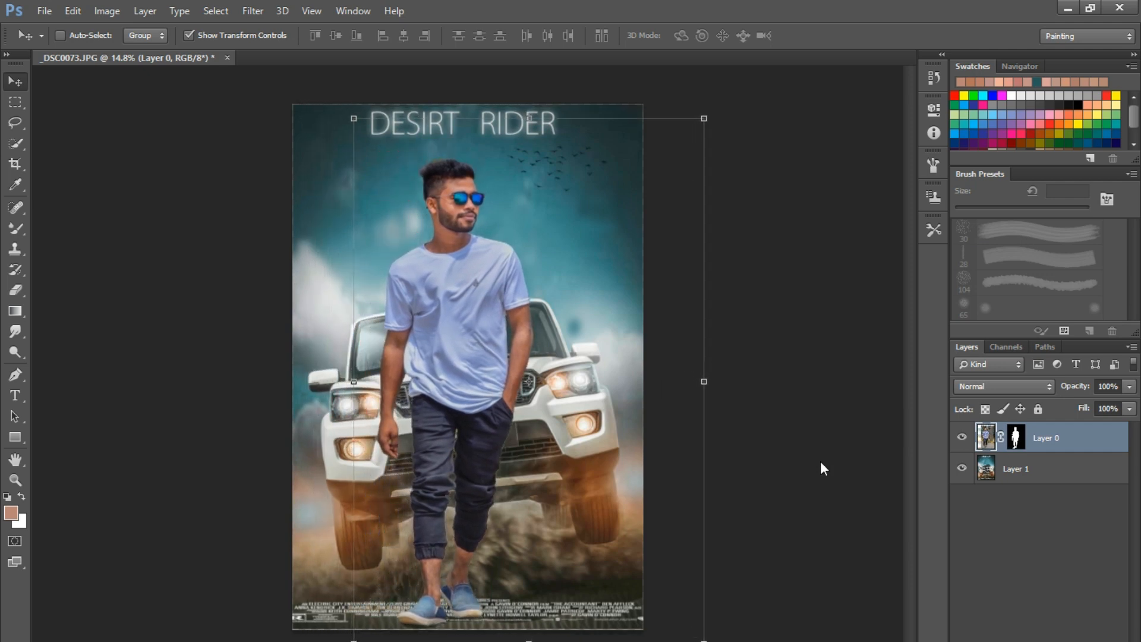
pyautogui.hotkey('shift', 'Left')
pyautogui.hotkey('shift', 'Up')
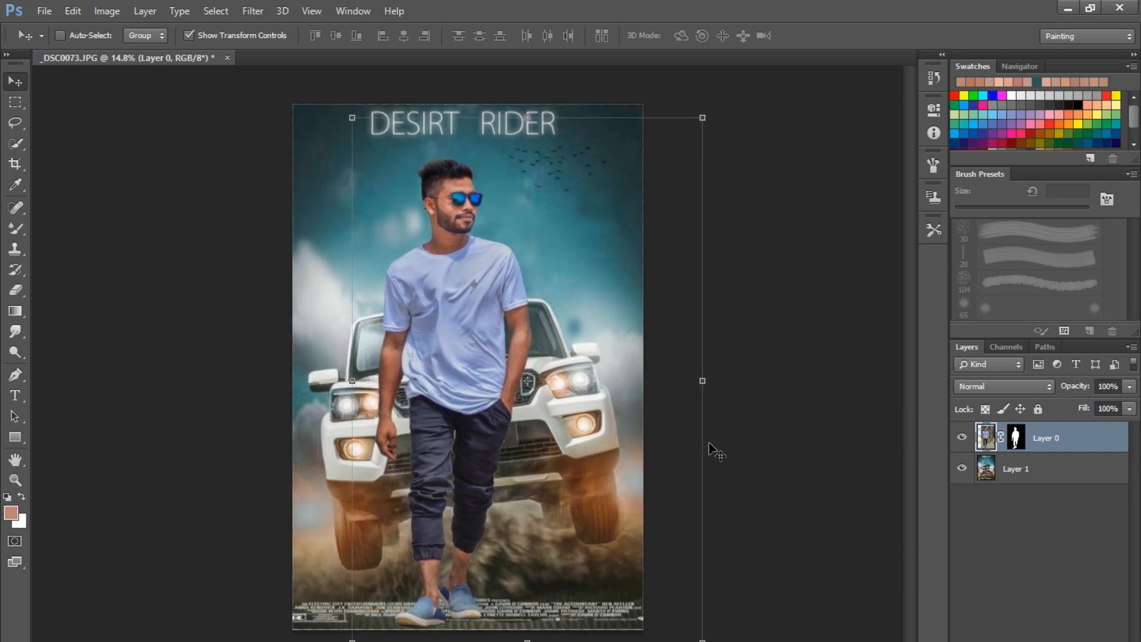
pyautogui.click(219, 36)
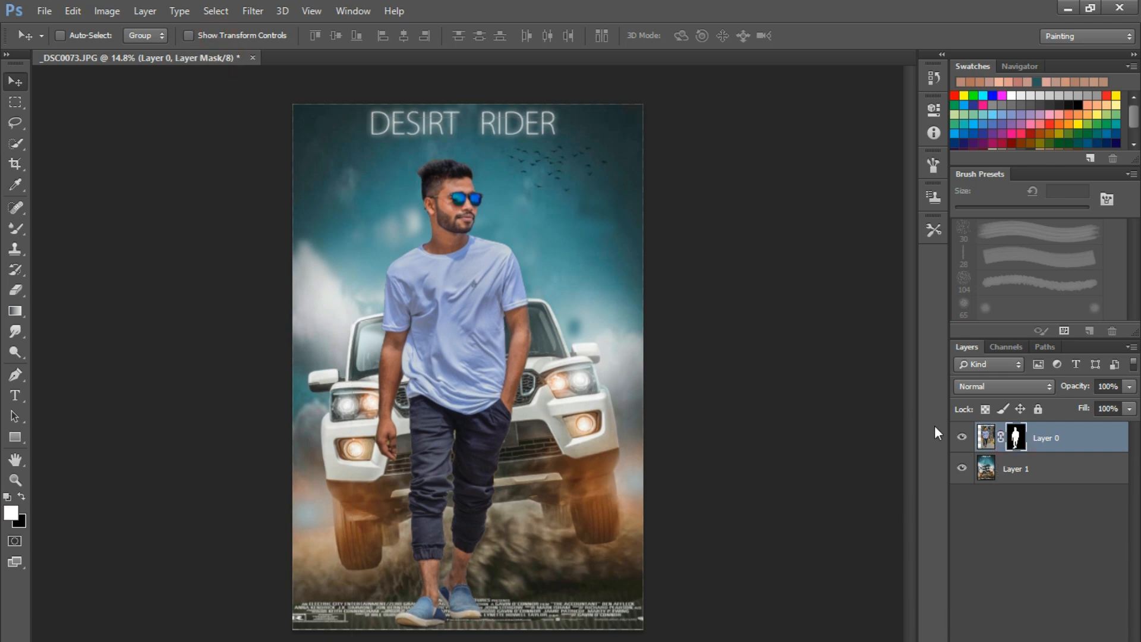
# Erase the fringe around the front shoe's sole and toe with a soft 20 px eraser.
pyautogui.scroll(5, 484, 506)
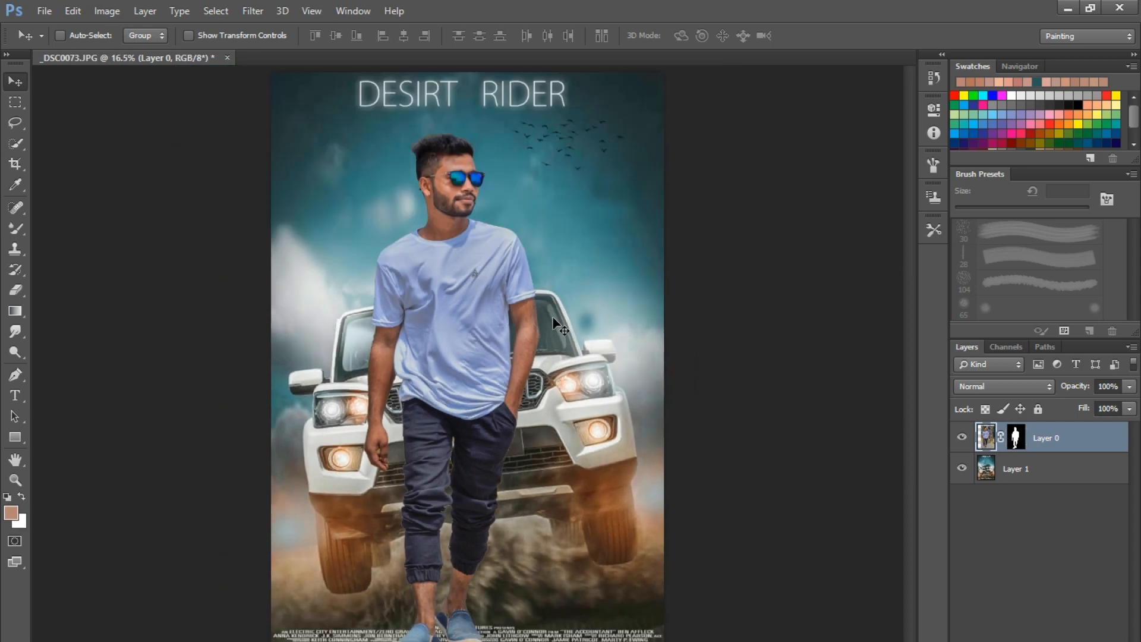
pyautogui.press('e')
pyautogui.scroll(5, 341, 186)
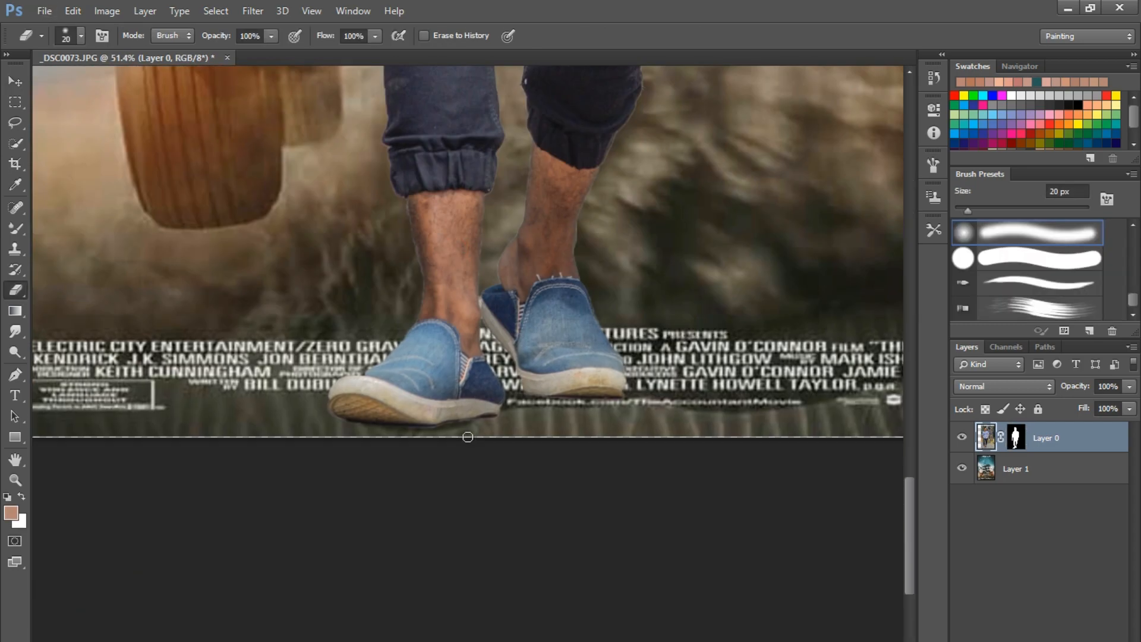
pyautogui.scroll(2, 467, 394)
pyautogui.moveTo(467, 394); pyautogui.dragTo(685, 369)
pyautogui.moveTo(415, 410)
pyautogui.mouseDown()
pyautogui.moveTo(631, 410)
pyautogui.moveTo(119, 401)
pyautogui.mouseUp()
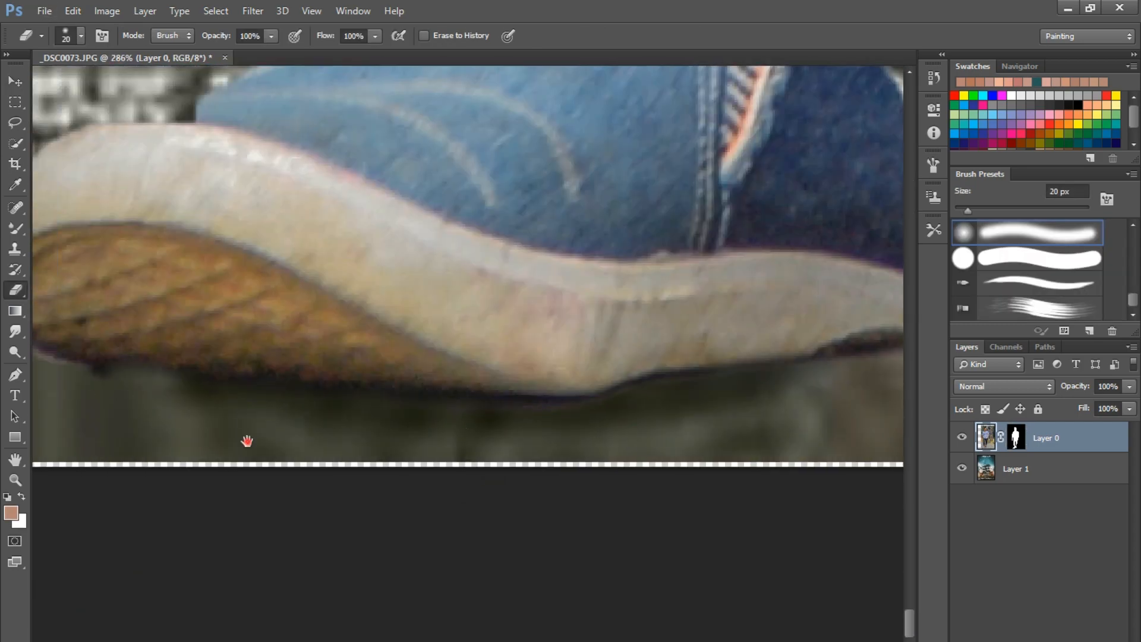
pyautogui.moveTo(247, 440); pyautogui.dragTo(515, 504)
pyautogui.moveTo(303, 419)
pyautogui.mouseDown()
pyautogui.moveTo(234, 354)
pyautogui.moveTo(253, 253)
pyautogui.mouseUp()
pyautogui.moveTo(505, 148); pyautogui.dragTo(366, 261)
pyautogui.moveTo(507, 75); pyautogui.dragTo(555, 217)
# Soften the man's layer mask at the toe of the front shoe with a 25 px Mixer Brush.
pyautogui.press('b')
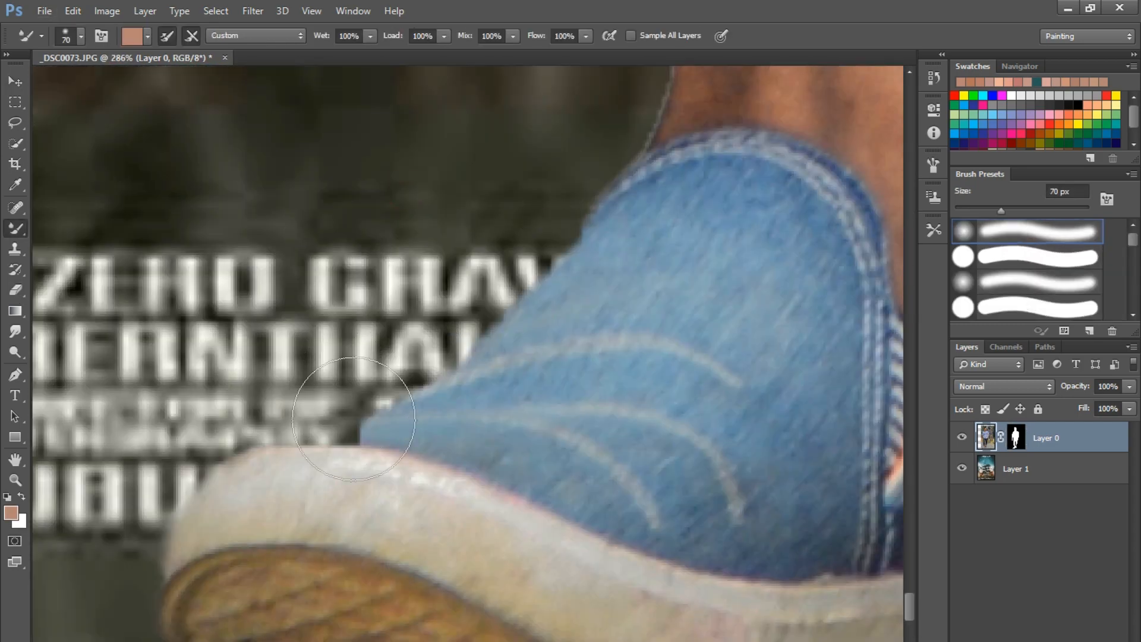
pyautogui.click(1016, 438)
pyautogui.press('d')
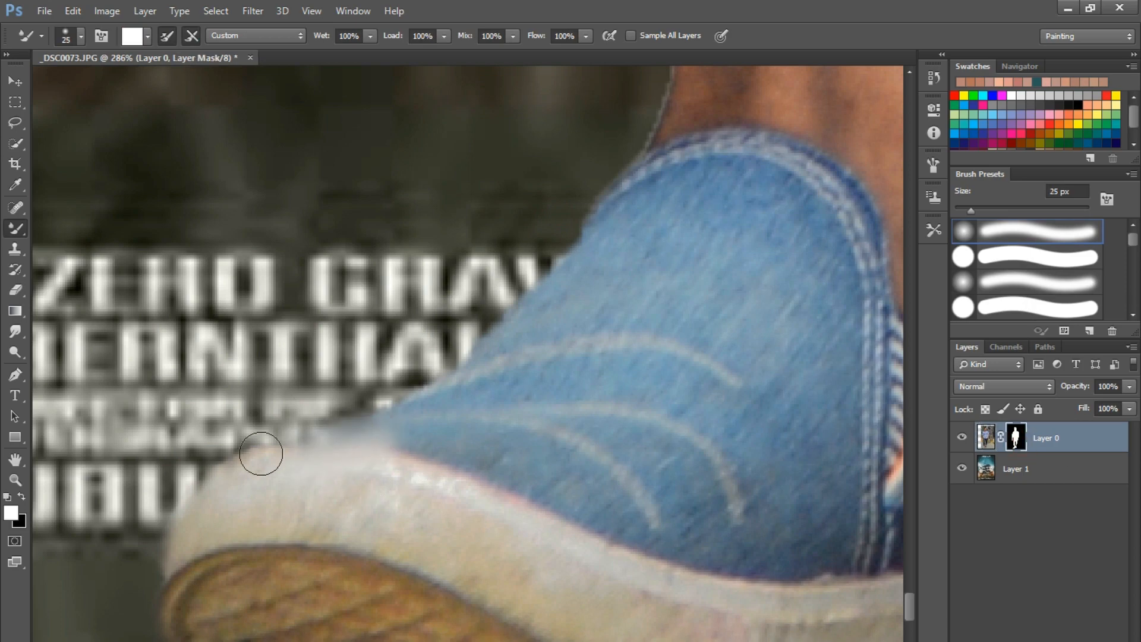
# Clean the layer mask along the front shoe's upper and ankle with the 20 px eraser.
pyautogui.press('e')
pyautogui.scroll(3, 530, 412)
pyautogui.moveTo(529, 413); pyautogui.dragTo(450, 558)
pyautogui.moveTo(547, 214); pyautogui.dragTo(541, 288)
pyautogui.moveTo(484, 315)
pyautogui.mouseDown()
pyautogui.moveTo(369, 471)
pyautogui.moveTo(359, 505)
pyautogui.mouseUp()
pyautogui.moveTo(505, 141); pyautogui.dragTo(458, 389)
pyautogui.moveTo(448, 433); pyautogui.dragTo(409, 589)
pyautogui.moveTo(466, 333); pyautogui.dragTo(431, 105)
# Clean the layer mask along the outer edge of the bare shin, trouser cuff and lower trouser folds with the 20 px eraser.
pyautogui.scroll(3, 345, 333)
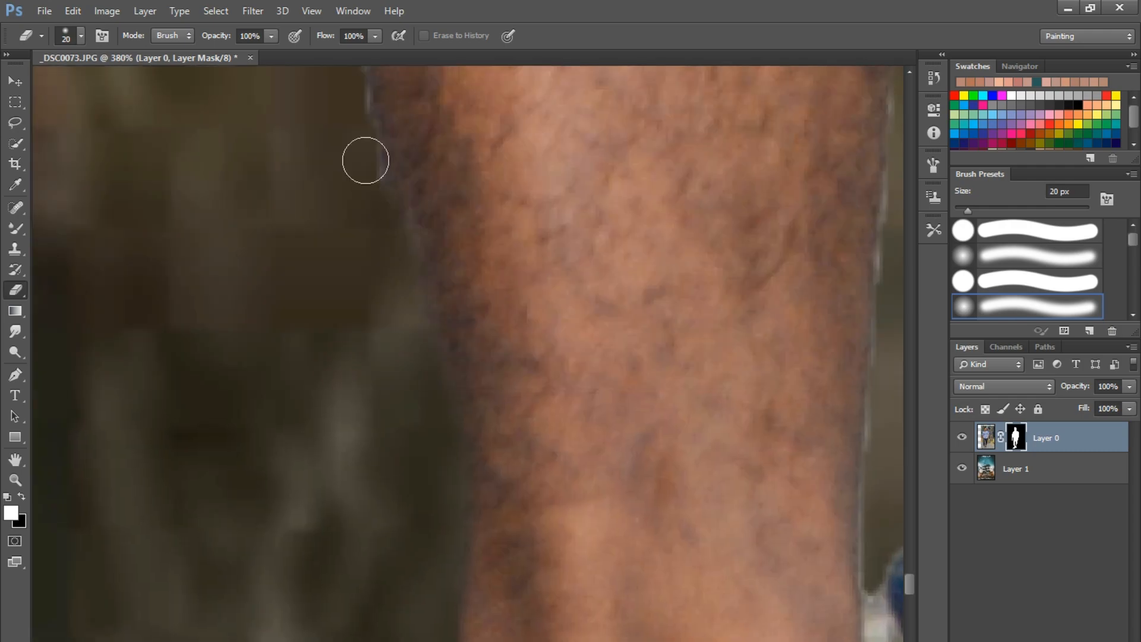
pyautogui.scroll(3, 364, 158)
pyautogui.scroll(3, 247, 156)
pyautogui.scroll(3, 271, 377)
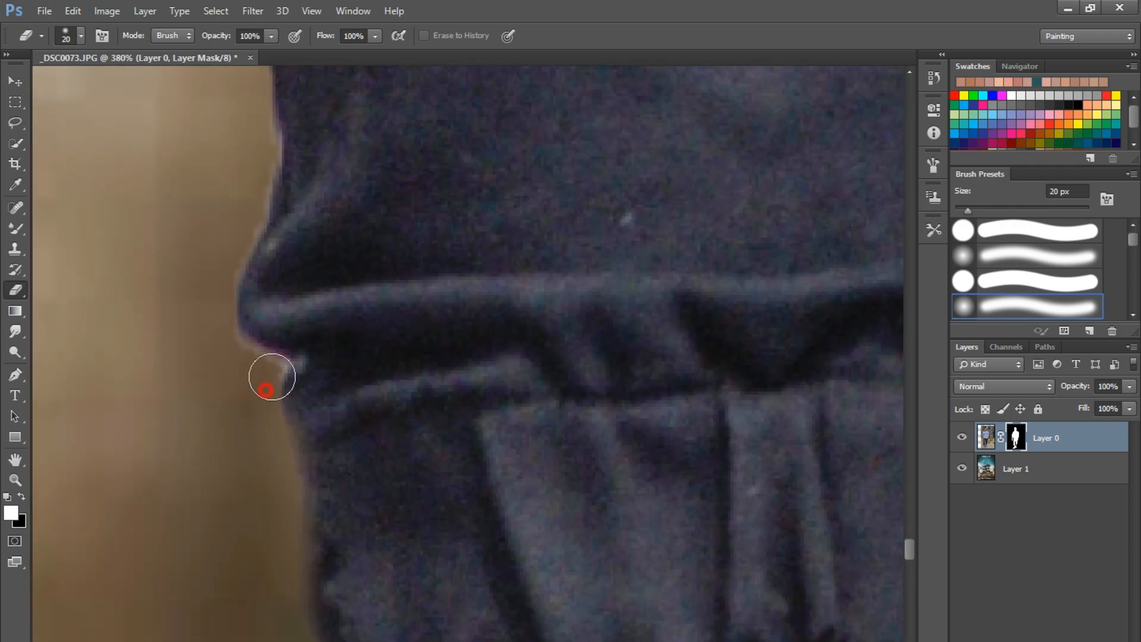
pyautogui.scroll(6, 283, 365)
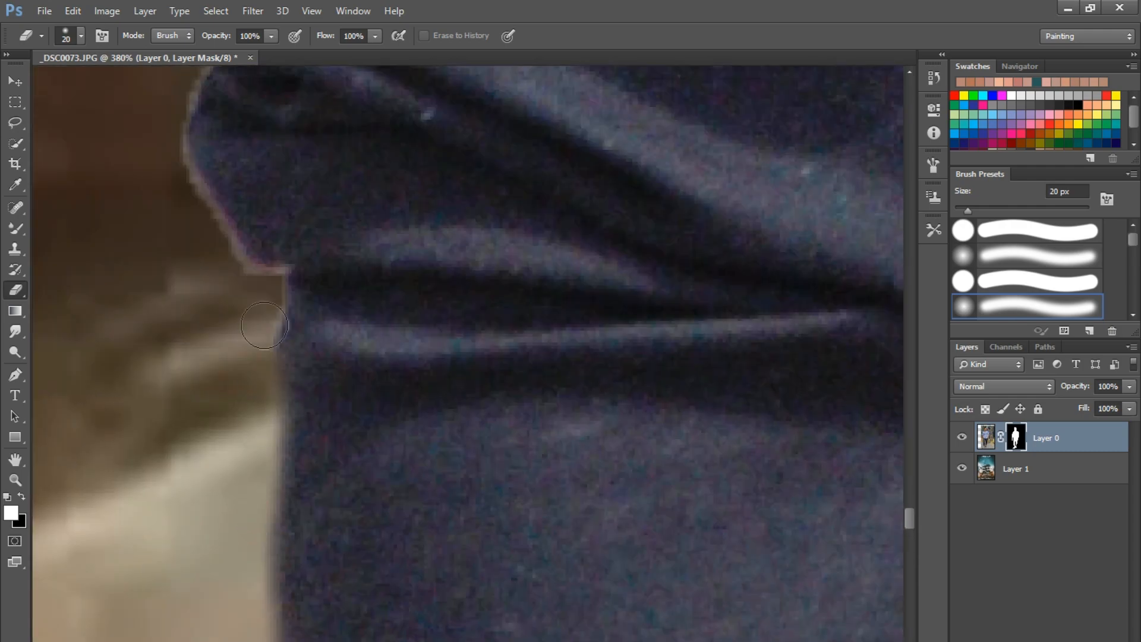
pyautogui.scroll(6, 142, 426)
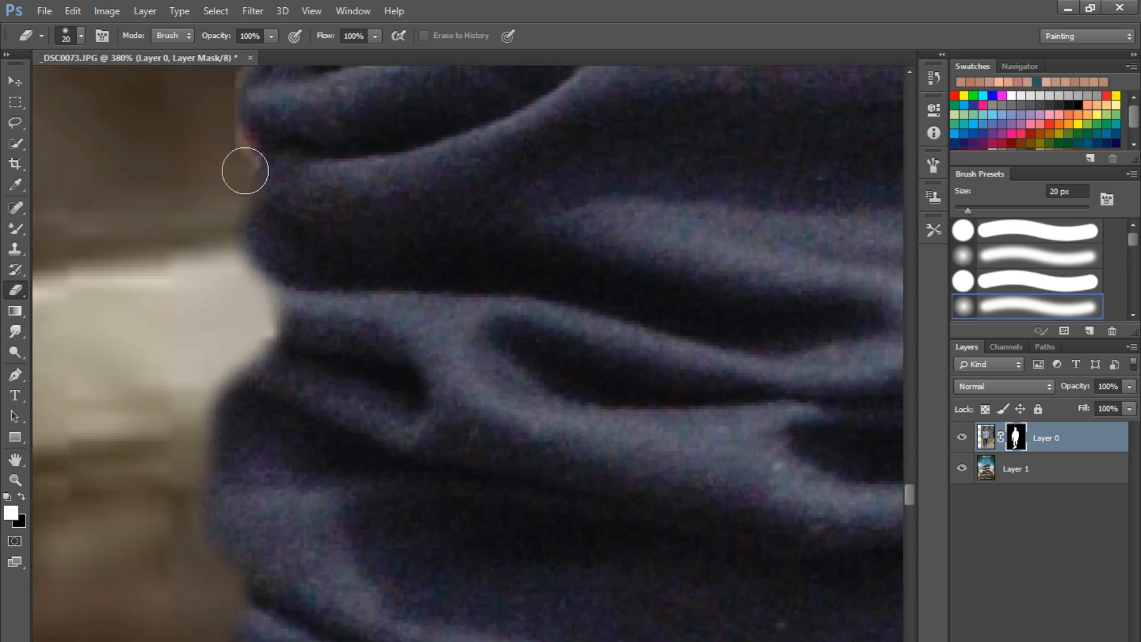
# Clean the layer mask along the outer edge of the trouser thigh up to the T-shirt hem with the 20 px eraser.
pyautogui.scroll(3, 285, 423)
pyautogui.scroll(4, 285, 424)
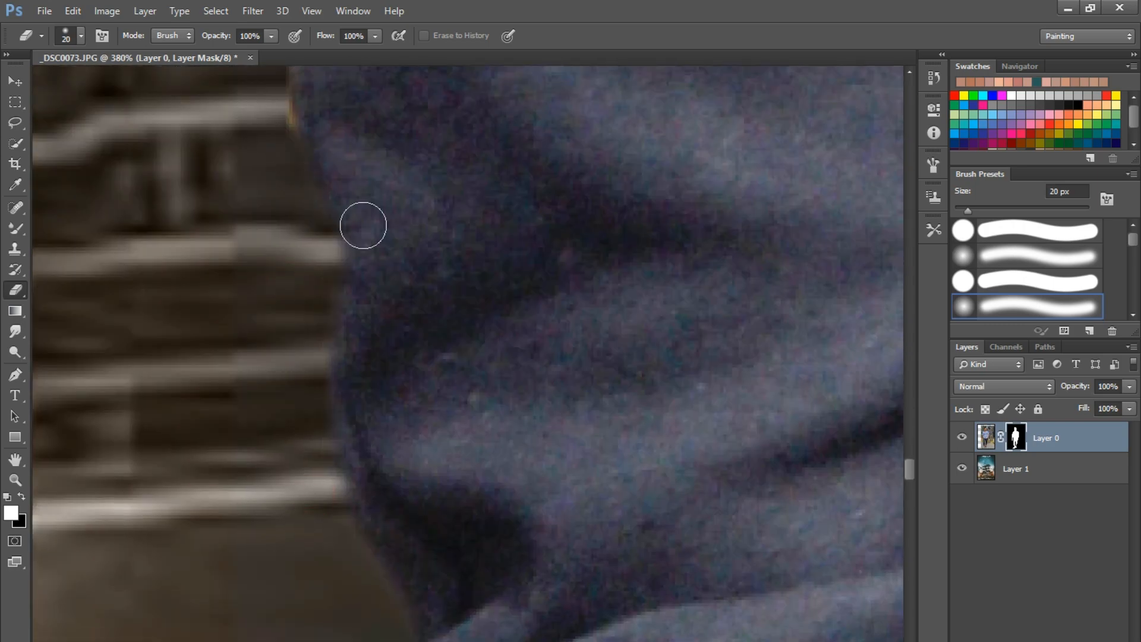
pyautogui.scroll(4, 337, 369)
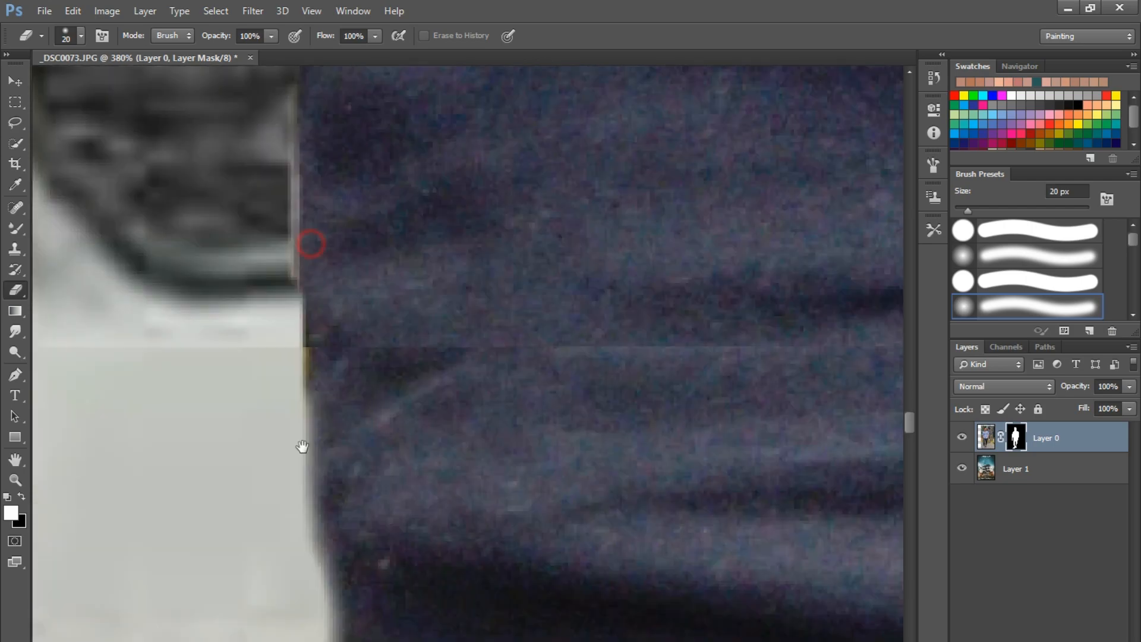
pyautogui.moveTo(303, 446); pyautogui.dragTo(301, 471)
pyautogui.moveTo(270, 357); pyautogui.dragTo(269, 558)
pyautogui.moveTo(308, 311); pyautogui.dragTo(287, 519)
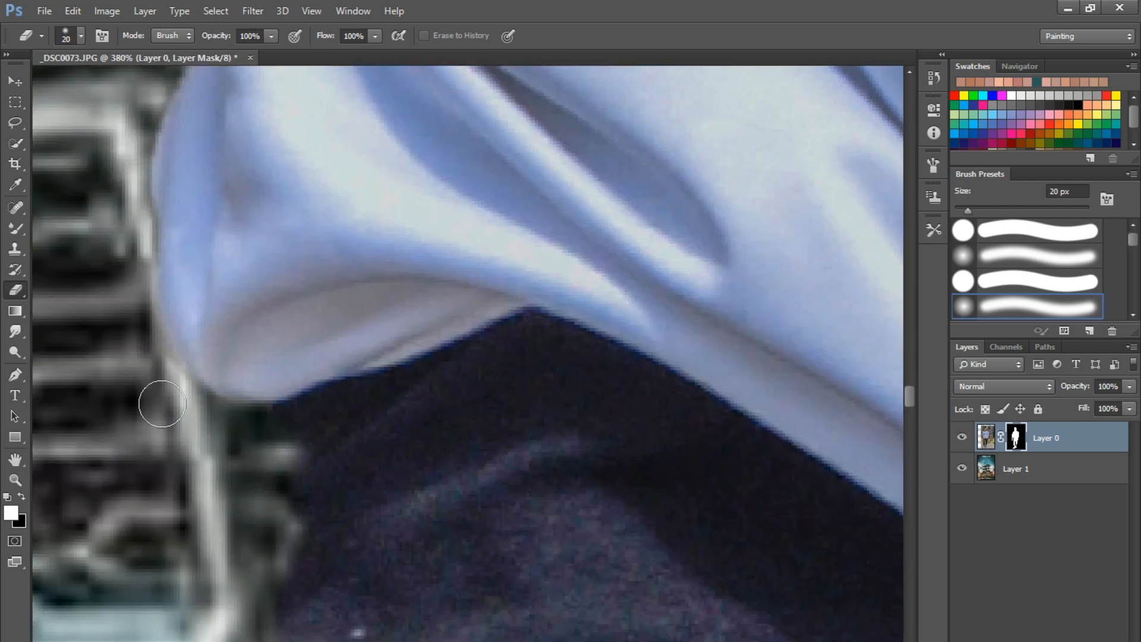
# Clean the layer mask along the T-shirt hem and the shirt's side beside the hanging arm with the 20 px eraser.
pyautogui.moveTo(226, 256); pyautogui.dragTo(264, 511)
pyautogui.scroll(-2, 263, 199)
pyautogui.scroll(4, 197, 539)
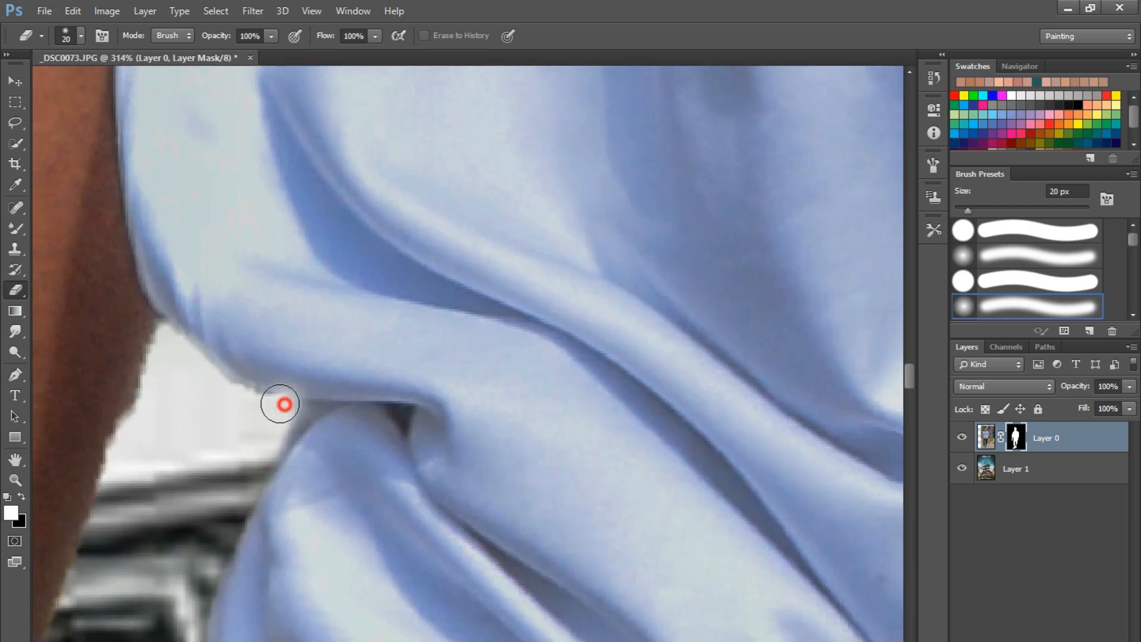
pyautogui.moveTo(285, 405)
pyautogui.mouseDown()
pyautogui.moveTo(131, 430)
pyautogui.moveTo(91, 573)
pyautogui.mouseUp()
pyautogui.moveTo(111, 542)
pyautogui.mouseDown()
pyautogui.moveTo(257, 336)
pyautogui.moveTo(175, 445)
pyautogui.mouseUp()
# Clean the layer mask along the forearm's inner edge and around the thumb and fingertips with the 20 px eraser.
pyautogui.moveTo(172, 496); pyautogui.dragTo(306, 134)
pyautogui.moveTo(184, 466)
pyautogui.mouseDown()
pyautogui.moveTo(166, 541)
pyautogui.moveTo(256, 263)
pyautogui.mouseUp()
pyautogui.moveTo(255, 349)
pyautogui.mouseDown()
pyautogui.moveTo(242, 382)
pyautogui.moveTo(239, 499)
pyautogui.moveTo(224, 162)
pyautogui.mouseUp()
pyautogui.moveTo(244, 207)
pyautogui.mouseDown()
pyautogui.moveTo(314, 372)
pyautogui.moveTo(324, 529)
pyautogui.mouseUp()
pyautogui.moveTo(337, 554)
pyautogui.mouseDown()
pyautogui.moveTo(334, 252)
pyautogui.moveTo(344, 496)
pyautogui.mouseUp()
pyautogui.moveTo(331, 286); pyautogui.dragTo(344, 247)
pyautogui.moveTo(344, 247); pyautogui.dragTo(356, 499)
pyautogui.moveTo(375, 503); pyautogui.dragTo(395, 279)
pyautogui.moveTo(394, 279); pyautogui.dragTo(385, 317)
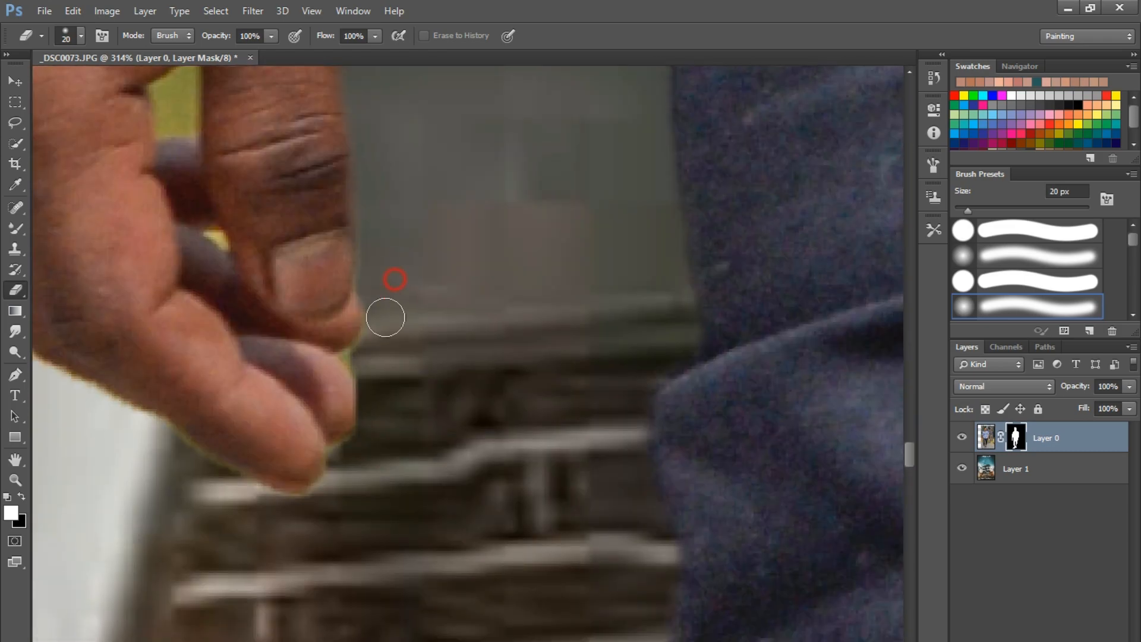
pyautogui.moveTo(348, 447)
pyautogui.mouseDown()
pyautogui.moveTo(104, 408)
pyautogui.moveTo(141, 573)
pyautogui.mouseUp()
# Clear the yellow background remnants from the gaps between the fingers with the eraser at 10 px.
pyautogui.press('[')
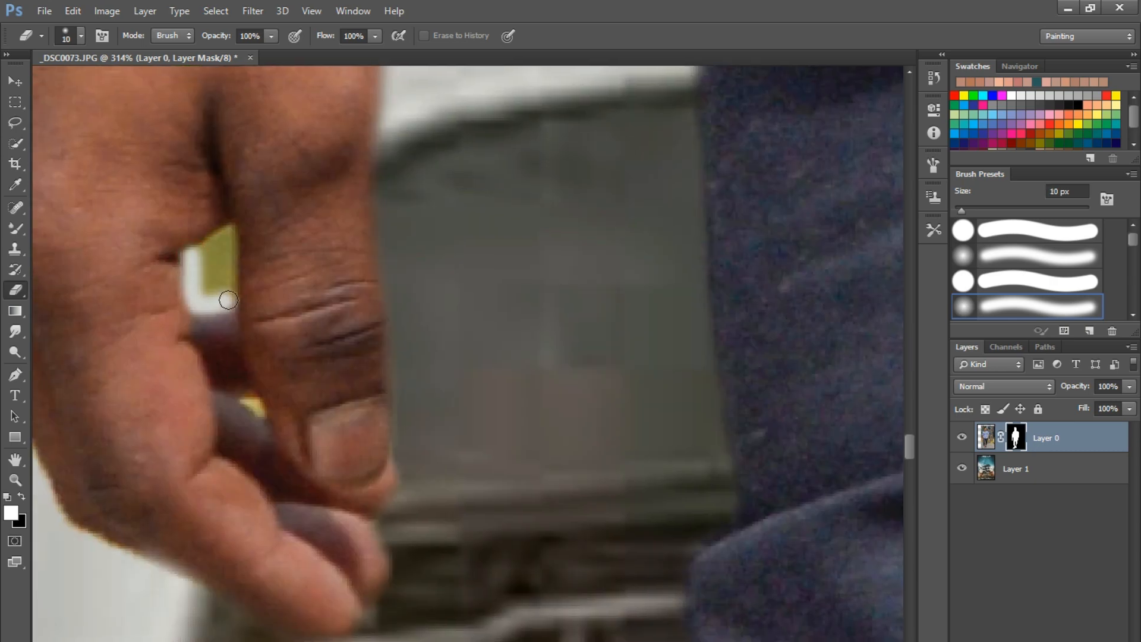
pyautogui.moveTo(252, 403); pyautogui.dragTo(475, 307)
pyautogui.press(']')
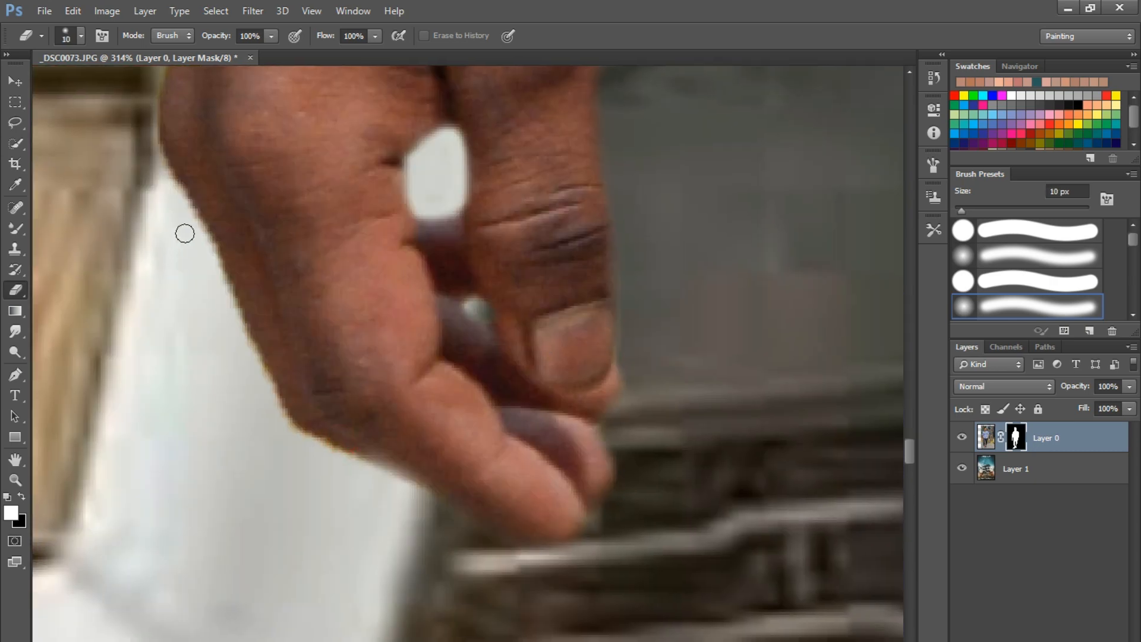
# Clean the layer mask along the outer edge of the hand and wrist with the 20 px eraser.
pyautogui.moveTo(275, 418); pyautogui.dragTo(376, 487)
pyautogui.moveTo(174, 264); pyautogui.dragTo(276, 430)
pyautogui.moveTo(281, 164)
pyautogui.mouseDown()
pyautogui.moveTo(239, 298)
pyautogui.moveTo(244, 486)
pyautogui.mouseUp()
pyautogui.moveTo(318, 104); pyautogui.dragTo(263, 369)
# Clean the layer mask along the outer edge of the forearm up to the sleeve with the 20 px eraser.
pyautogui.scroll(5, 267, 383)
pyautogui.scroll(10, 278, 293)
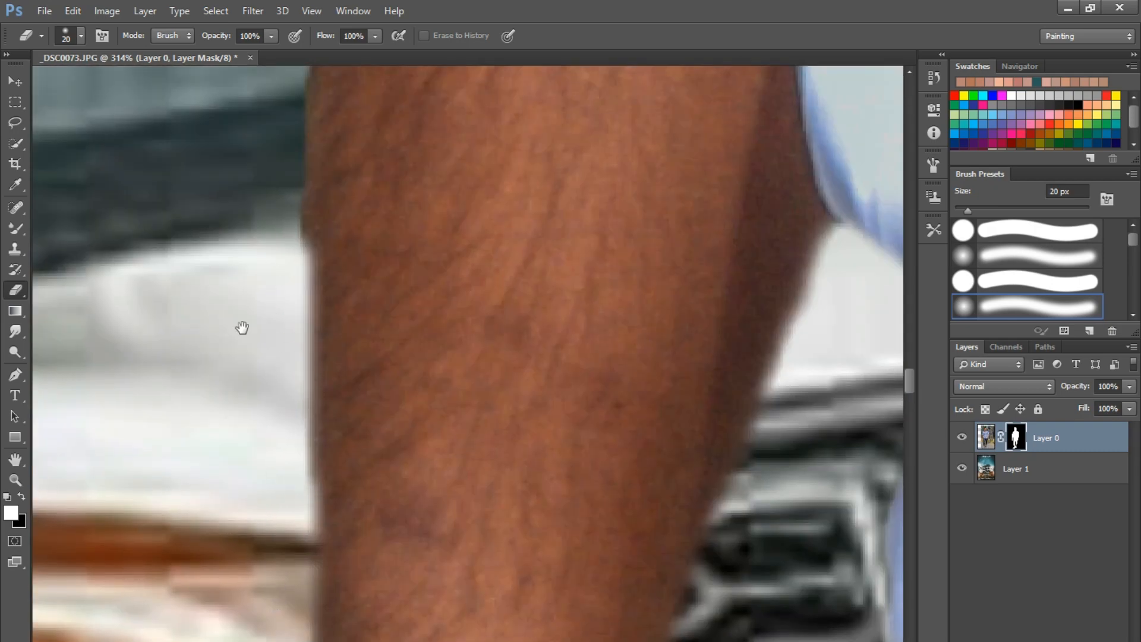
pyautogui.moveTo(241, 327); pyautogui.dragTo(243, 576)
pyautogui.moveTo(297, 481)
pyautogui.mouseDown()
pyautogui.moveTo(293, 255)
pyautogui.moveTo(293, 326)
pyautogui.mouseUp()
pyautogui.scroll(-2, 293, 255)
pyautogui.moveTo(321, 96)
pyautogui.mouseDown()
pyautogui.moveTo(255, 402)
pyautogui.moveTo(286, 166)
pyautogui.moveTo(256, 127)
pyautogui.mouseUp()
pyautogui.moveTo(255, 128); pyautogui.dragTo(256, 506)
# Clean the layer mask along the sleeve's outer edge and over the shoulder to the neck with the 20 px eraser.
pyautogui.scroll(3, 306, 241)
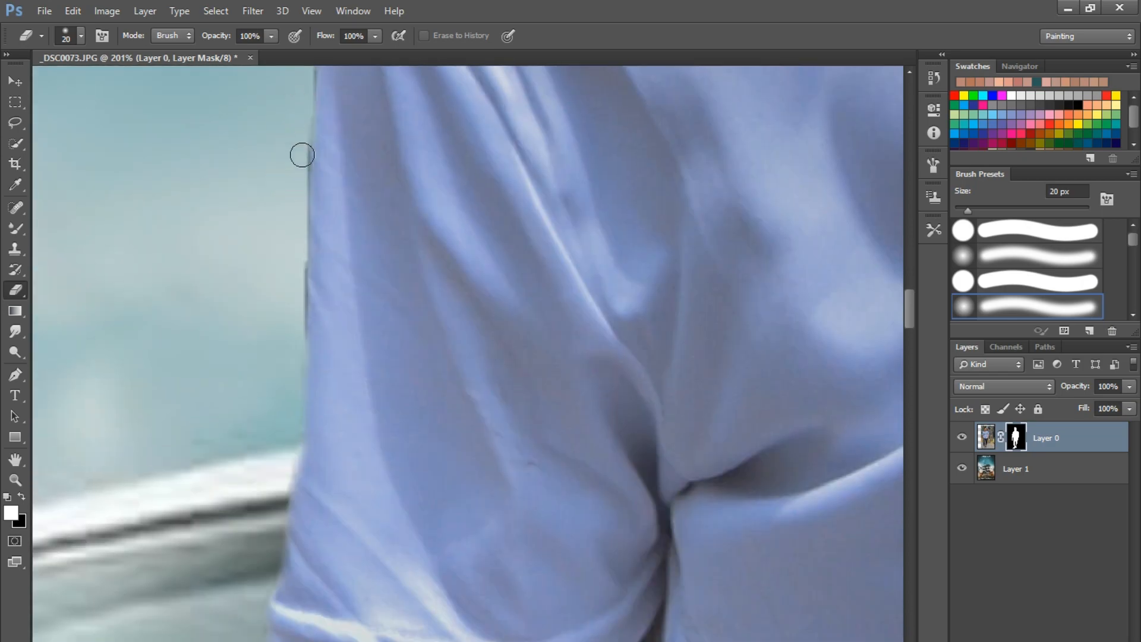
pyautogui.moveTo(289, 263); pyautogui.dragTo(291, 400)
pyautogui.moveTo(302, 357); pyautogui.dragTo(328, 102)
pyautogui.moveTo(328, 101)
pyautogui.mouseDown()
pyautogui.moveTo(260, 387)
pyautogui.moveTo(453, 196)
pyautogui.moveTo(566, 125)
pyautogui.mouseUp()
pyautogui.moveTo(567, 124); pyautogui.dragTo(293, 365)
pyautogui.moveTo(505, 237); pyautogui.dragTo(244, 313)
# Clean the layer mask along the neck, ear and back of the head with the 20 px eraser.
pyautogui.moveTo(330, 250); pyautogui.dragTo(309, 455)
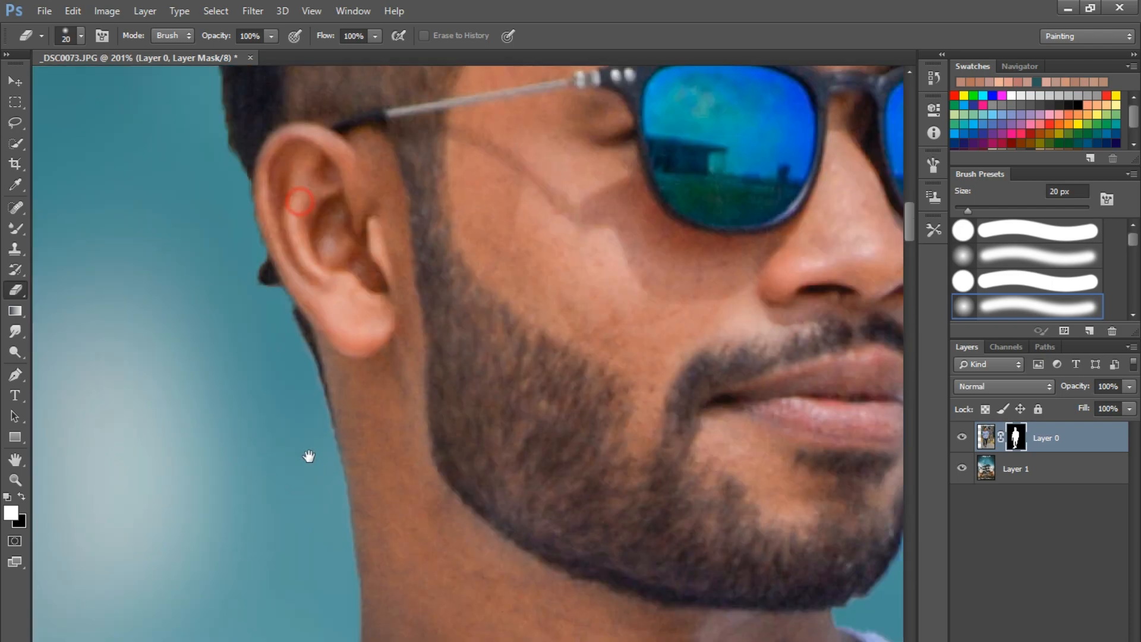
pyautogui.moveTo(302, 366); pyautogui.dragTo(311, 457)
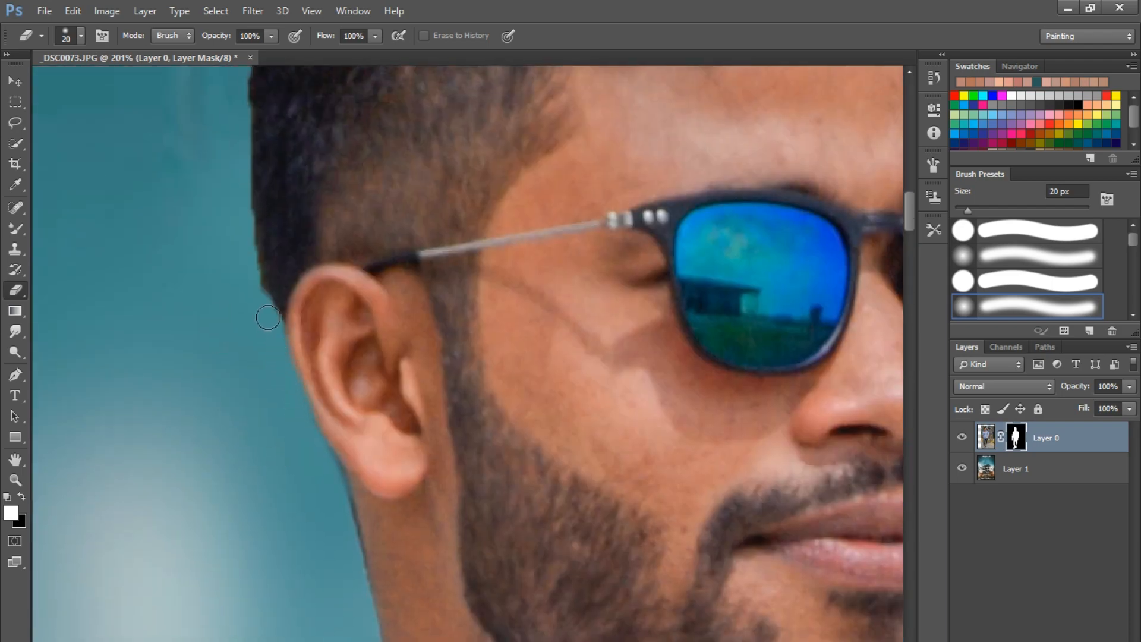
pyautogui.moveTo(231, 178); pyautogui.dragTo(235, 475)
pyautogui.moveTo(202, 246); pyautogui.dragTo(199, 430)
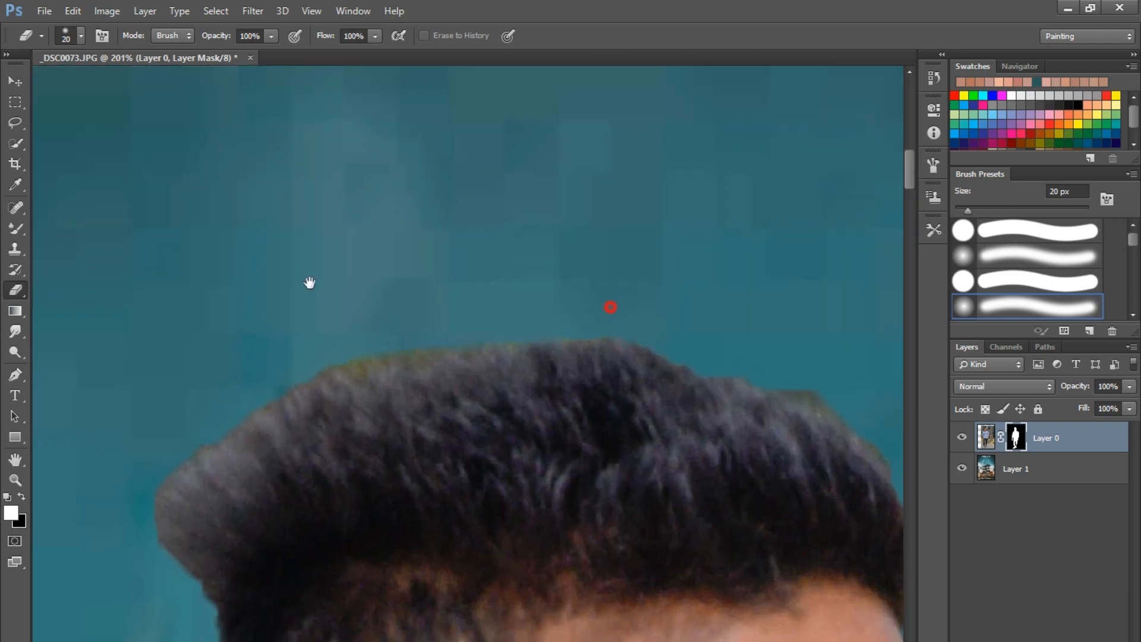
# Clean the layer mask along the top of the hair, the forehead and the sunglasses with the 20 px eraser.
pyautogui.moveTo(610, 306); pyautogui.dragTo(92, 215)
pyautogui.moveTo(344, 404); pyautogui.dragTo(245, 220)
pyautogui.moveTo(300, 252); pyautogui.dragTo(297, 353)
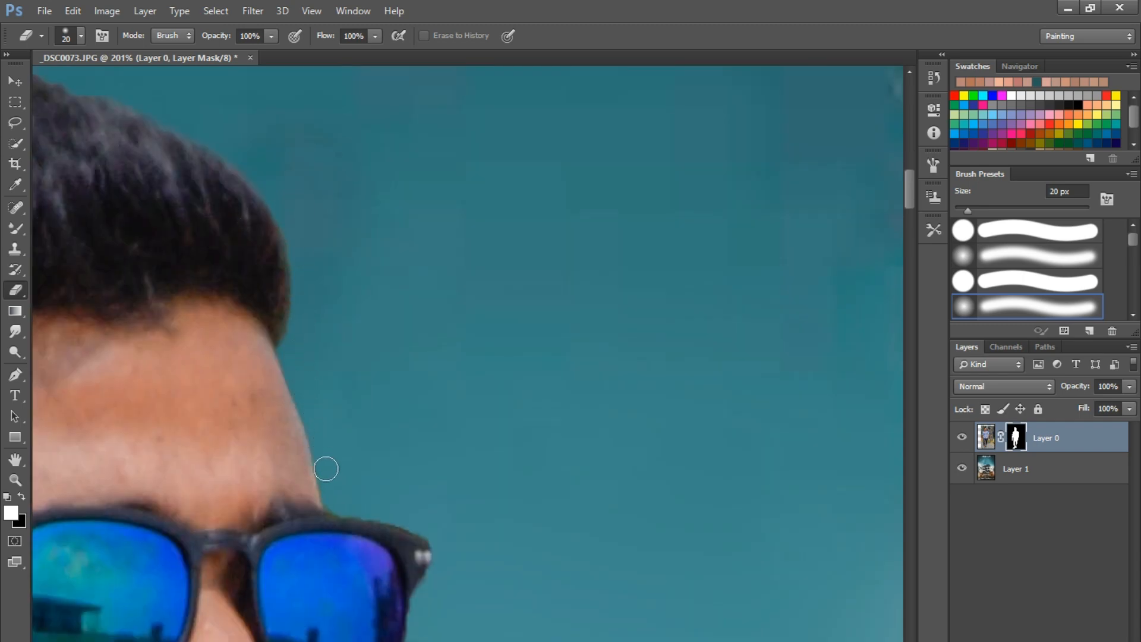
pyautogui.scroll(-5, 424, 380)
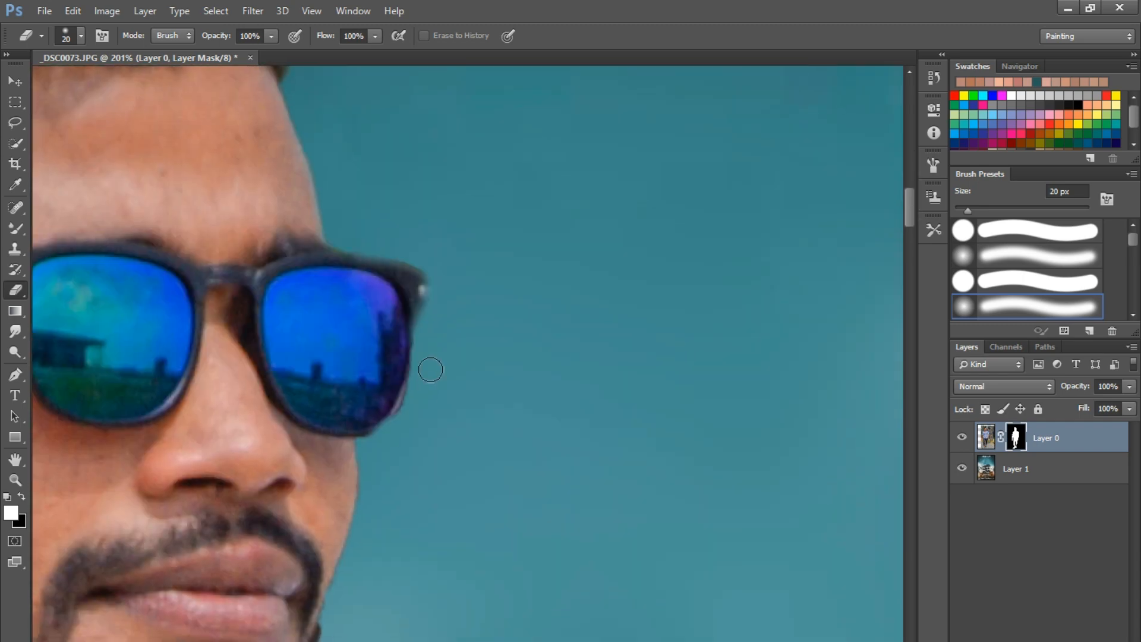
pyautogui.scroll(2, 396, 445)
# Restore the outer rim and hinge corner of the sunglasses on the layer mask with a 15 px Mixer Brush.
pyautogui.press('b')
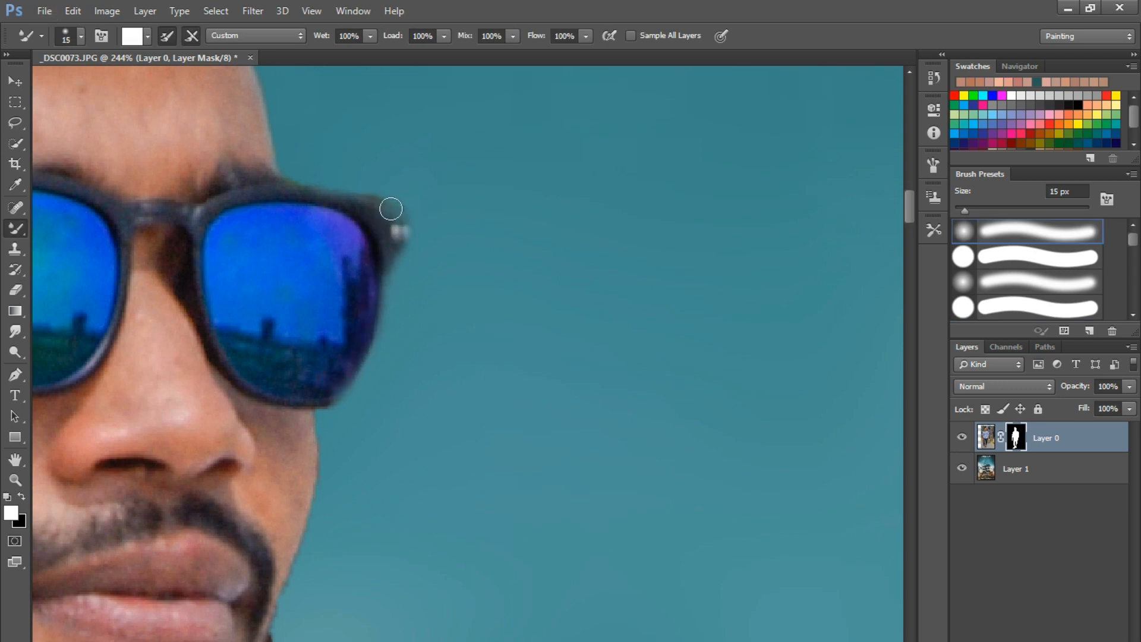
pyautogui.scroll(5, 427, 236)
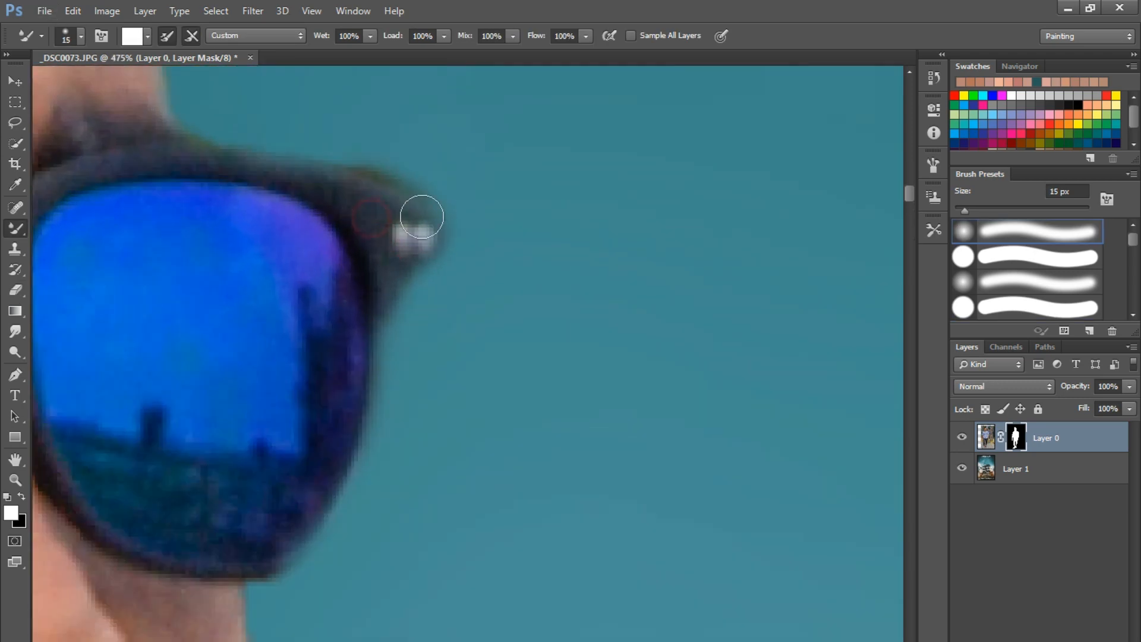
pyautogui.moveTo(379, 343); pyautogui.dragTo(370, 412)
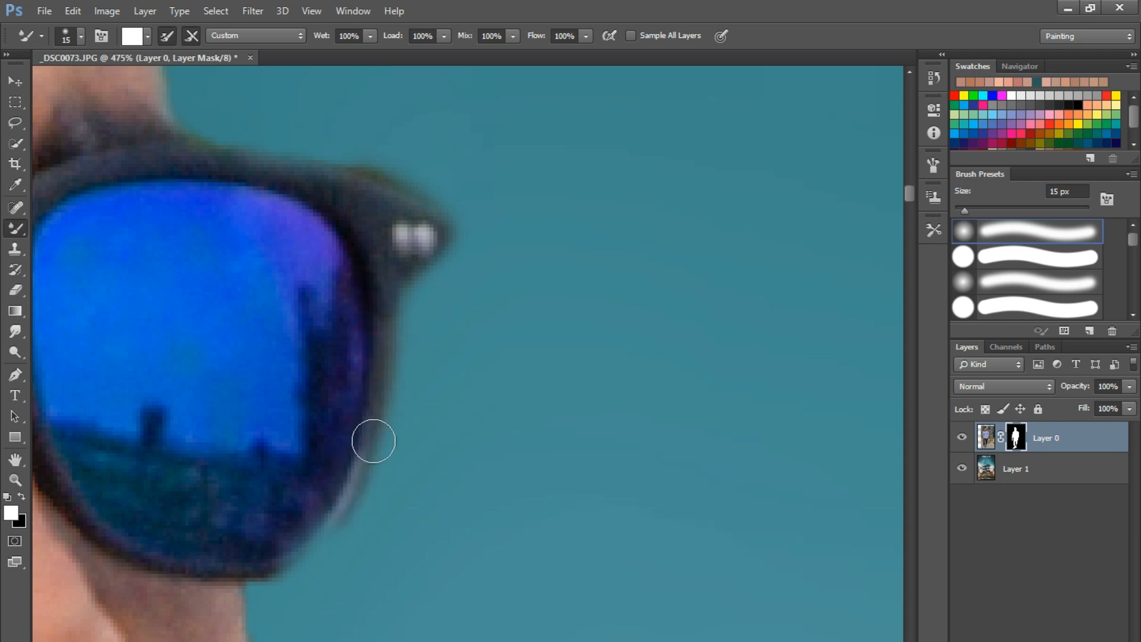
pyautogui.moveTo(278, 562)
pyautogui.mouseDown()
pyautogui.moveTo(382, 461)
pyautogui.moveTo(428, 241)
pyautogui.mouseUp()
pyautogui.scroll(-3, 456, 214)
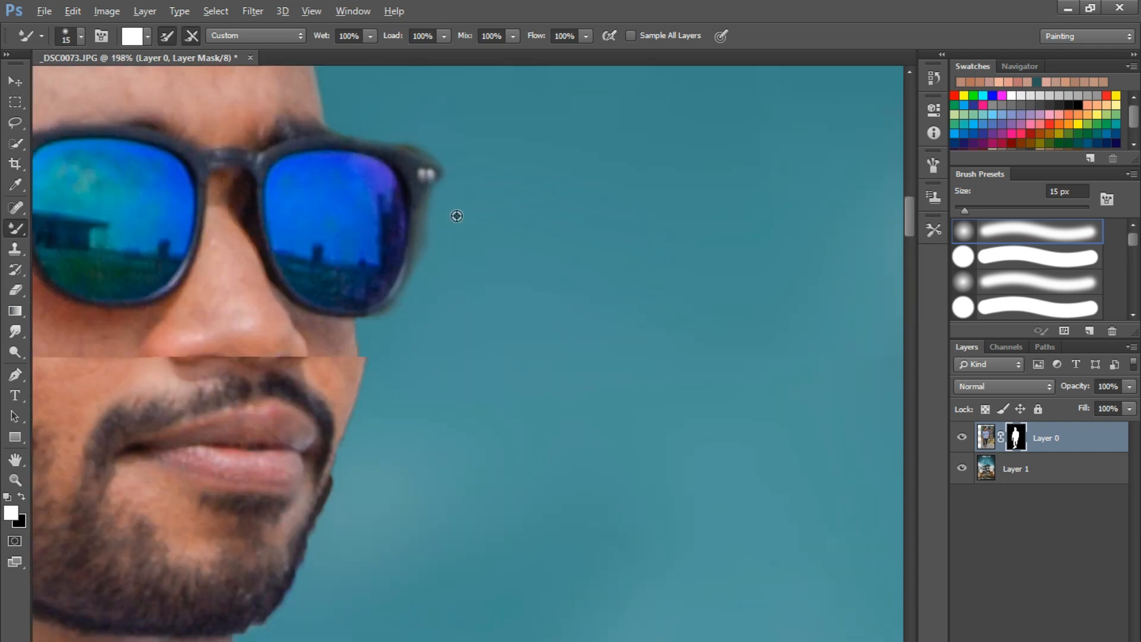
pyautogui.scroll(2, 423, 217)
# Clean the layer mask along the sunglasses' upper corner, the cheek and the beard down to the collar with the 20 px eraser.
pyautogui.press('e')
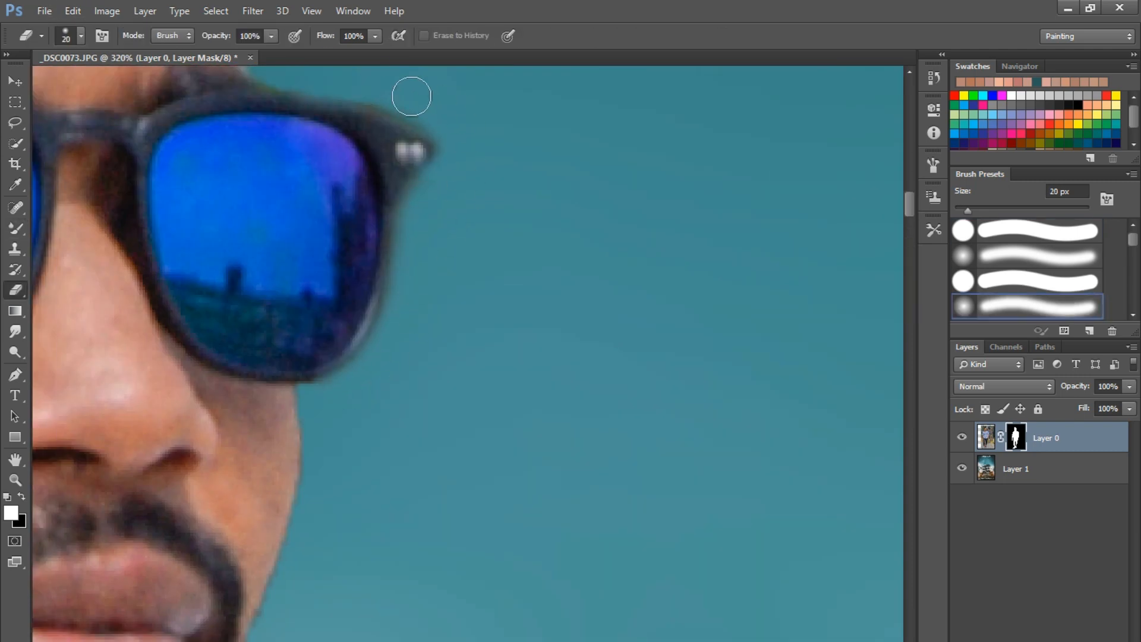
pyautogui.moveTo(411, 96); pyautogui.dragTo(510, 153)
pyautogui.scroll(-3, 481, 356)
pyautogui.scroll(3, 452, 256)
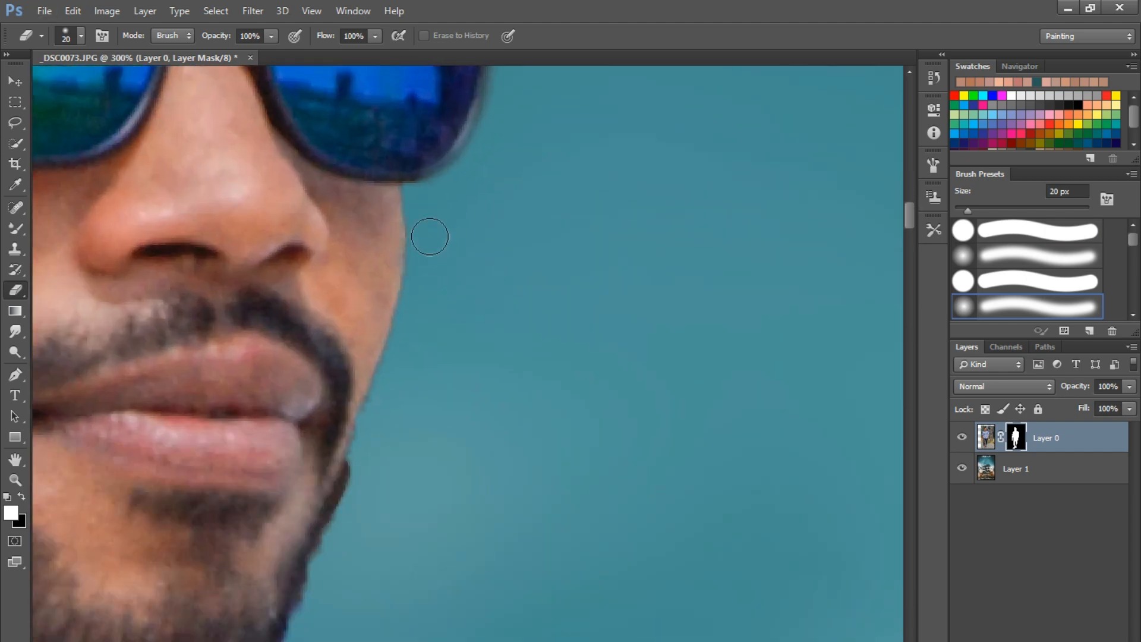
pyautogui.moveTo(355, 548); pyautogui.dragTo(373, 294)
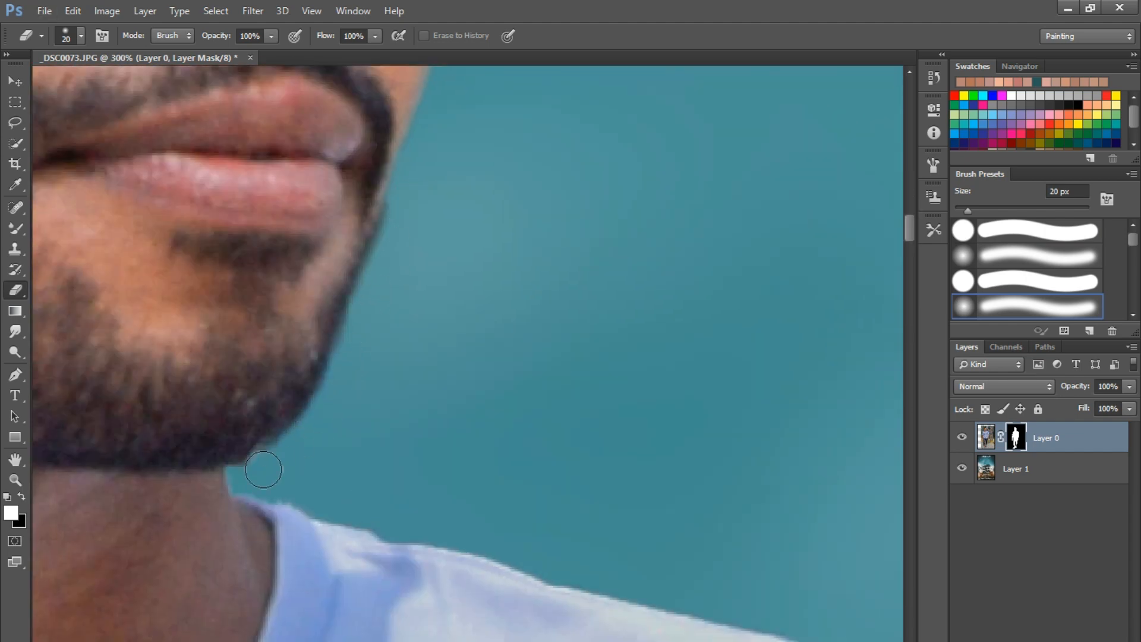
pyautogui.moveTo(263, 469); pyautogui.dragTo(305, 339)
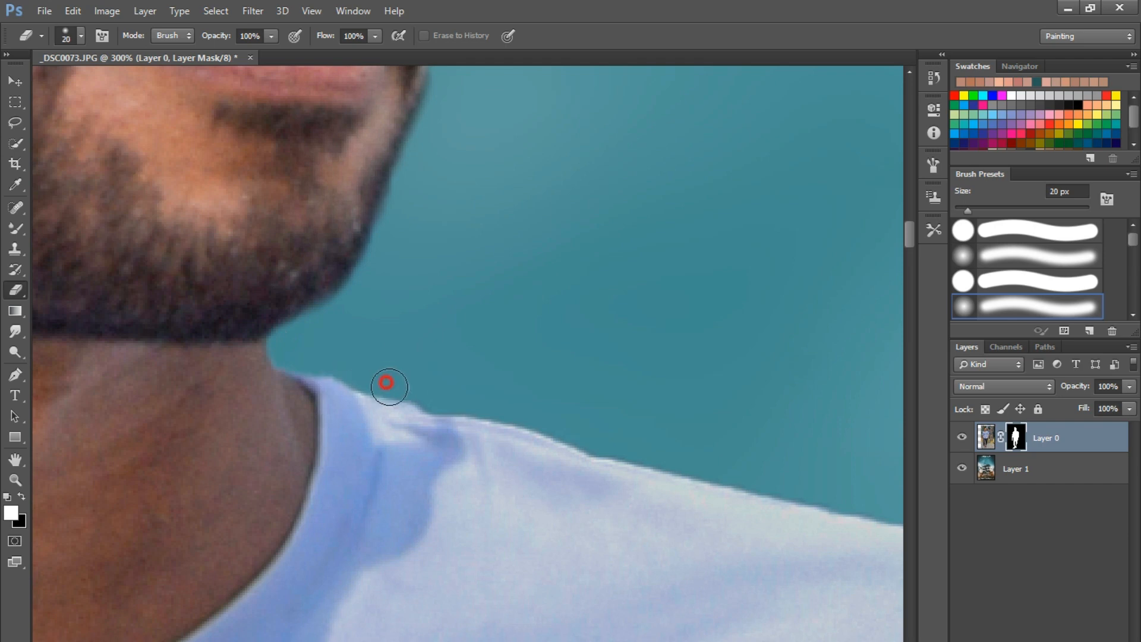
# Clean the layer mask along the T-shirt shoulder from the collar outward with the 20 px eraser.
pyautogui.scroll(-3, 428, 115)
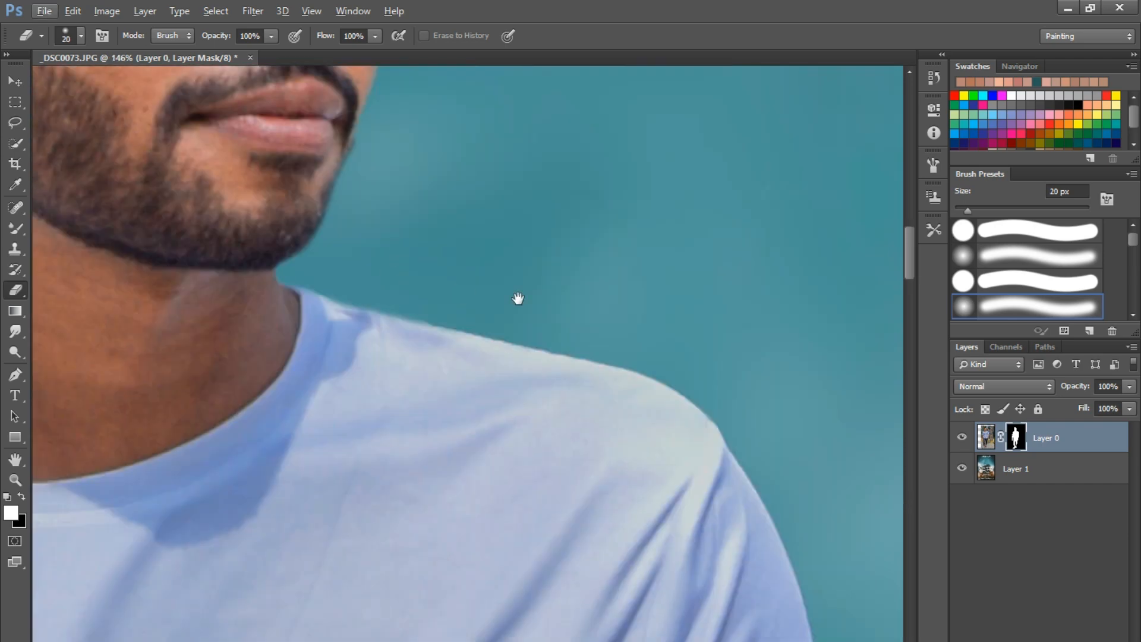
pyautogui.scroll(4, 517, 298)
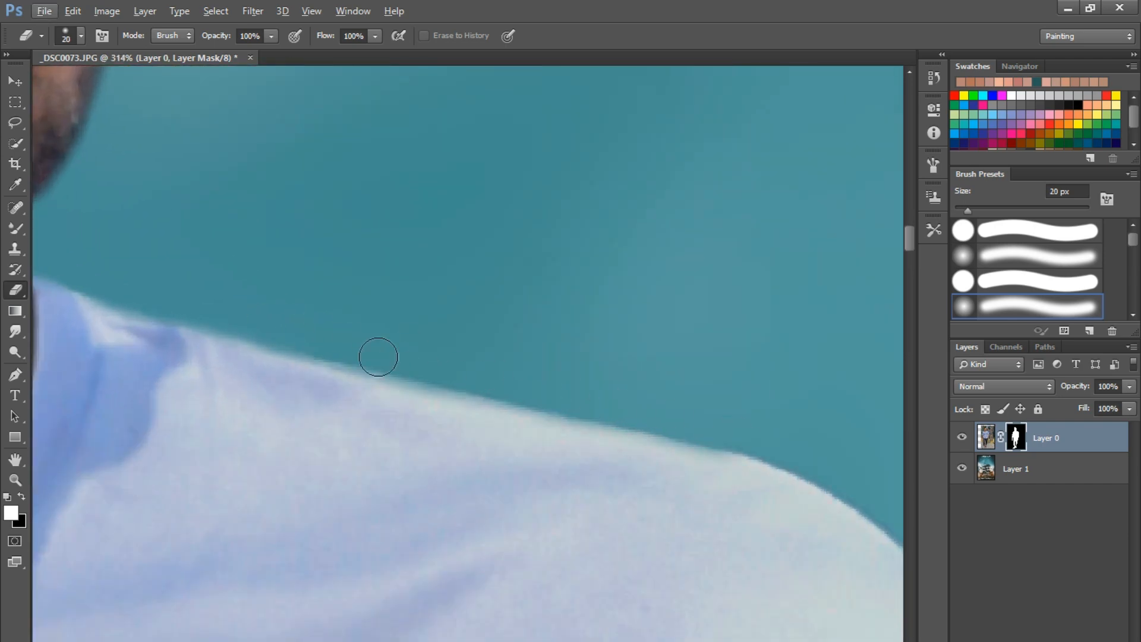
pyautogui.moveTo(692, 412); pyautogui.dragTo(381, 191)
pyautogui.scroll(-5, 624, 320)
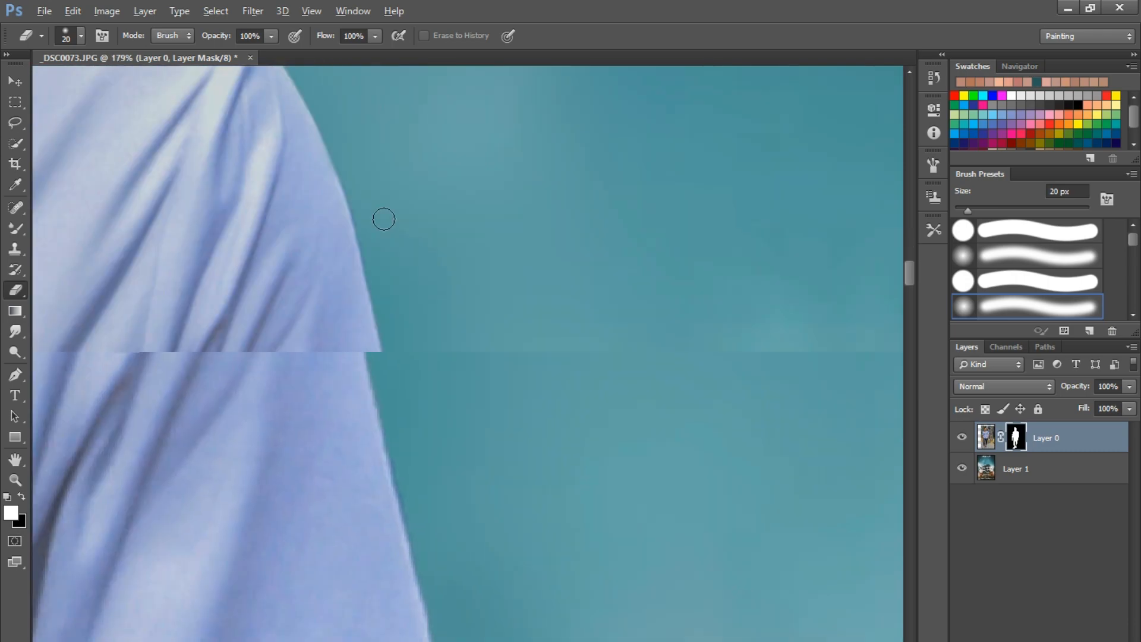
# Clean the layer mask along the outer edge of the sleeve down to its cuff with the 20 px eraser.
pyautogui.scroll(-2, 382, 220)
pyautogui.scroll(6, 392, 160)
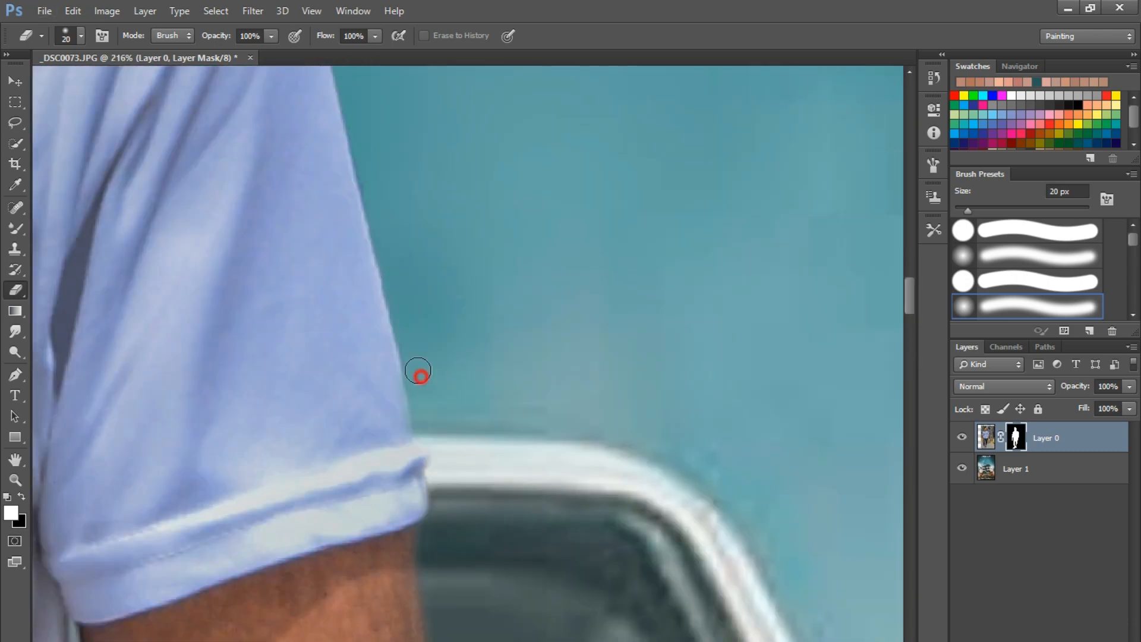
pyautogui.scroll(-8, 472, 339)
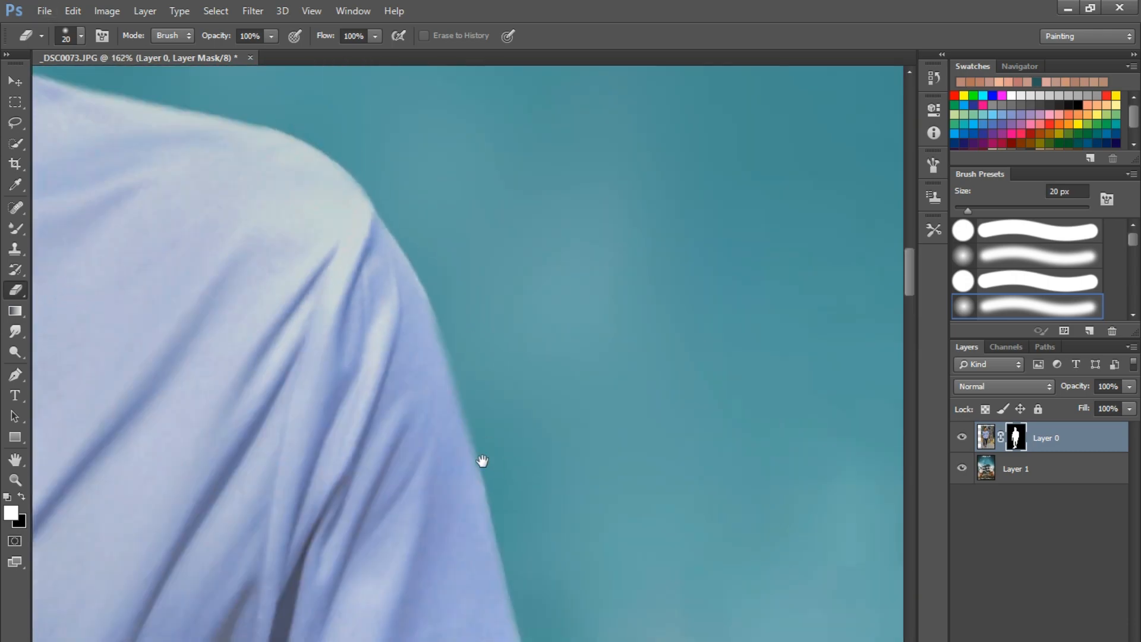
pyautogui.scroll(1, 412, 313)
pyautogui.moveTo(459, 555)
pyautogui.mouseDown()
pyautogui.moveTo(395, 204)
pyautogui.moveTo(440, 350)
pyautogui.mouseUp()
# Clean the layer mask on both sides of the gap between the T-shirt and the bent arm with the 20 px eraser.
pyautogui.scroll(-5, 400, 202)
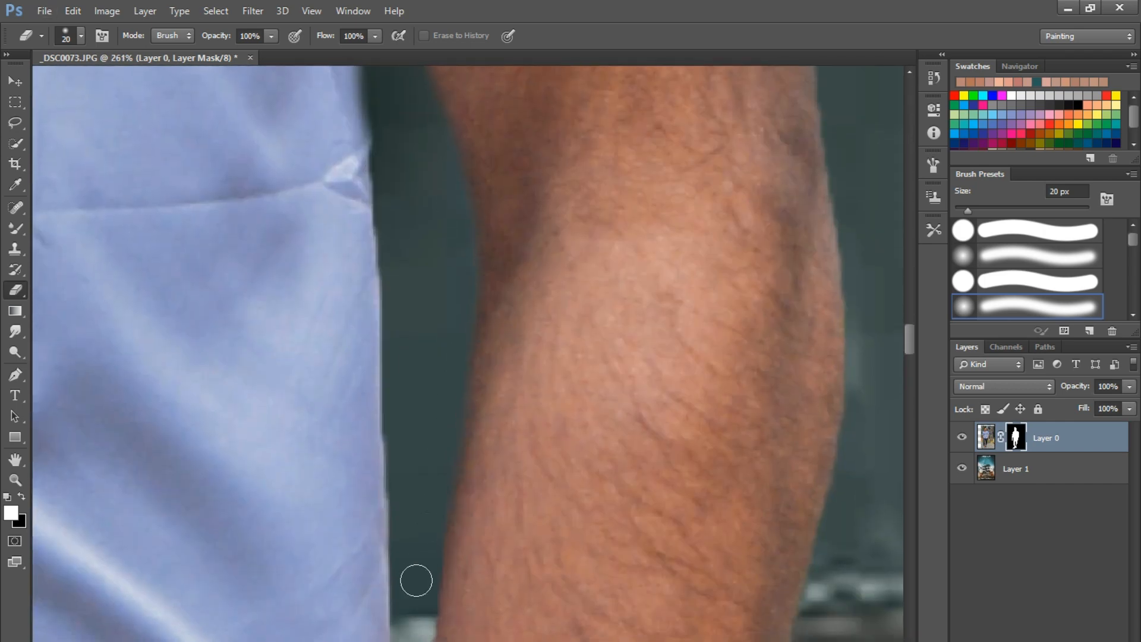
pyautogui.moveTo(398, 607)
pyautogui.mouseDown()
pyautogui.moveTo(395, 412)
pyautogui.moveTo(364, 135)
pyautogui.mouseUp()
pyautogui.scroll(3, 377, 283)
pyautogui.scroll(-9, 383, 265)
pyautogui.hscroll(2, 386, 262)
pyautogui.moveTo(282, 273); pyautogui.dragTo(278, 439)
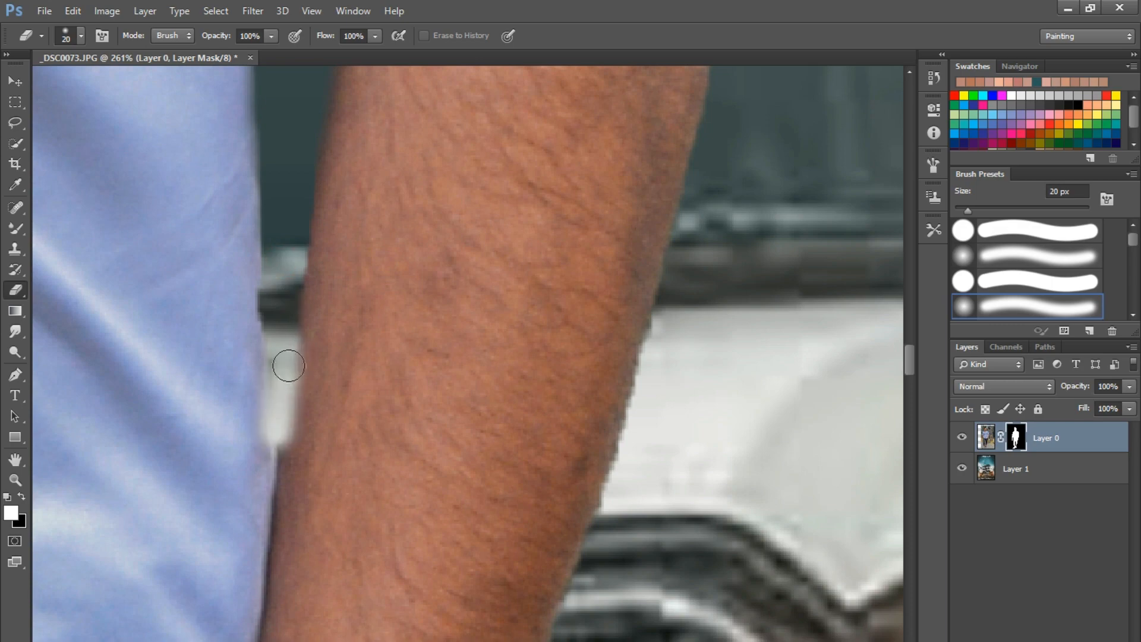
pyautogui.moveTo(288, 365); pyautogui.dragTo(315, 196)
pyautogui.moveTo(317, 157); pyautogui.dragTo(275, 405)
# Clean the layer mask along the outer edge of the elbow and forearm with the 20 px eraser.
pyautogui.scroll(-5, 331, 363)
pyautogui.moveTo(452, 261)
pyautogui.mouseDown()
pyautogui.moveTo(398, 341)
pyautogui.moveTo(358, 440)
pyautogui.moveTo(341, 332)
pyautogui.mouseUp()
pyautogui.scroll(5, 375, 167)
pyautogui.moveTo(351, 422); pyautogui.dragTo(345, 270)
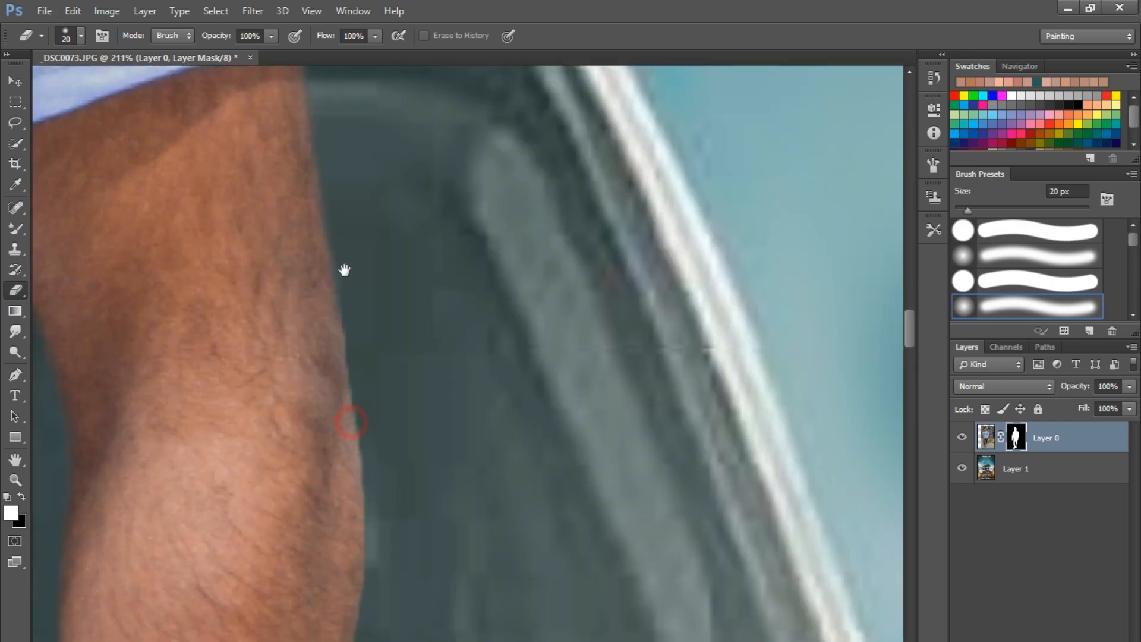
pyautogui.scroll(-5, 353, 232)
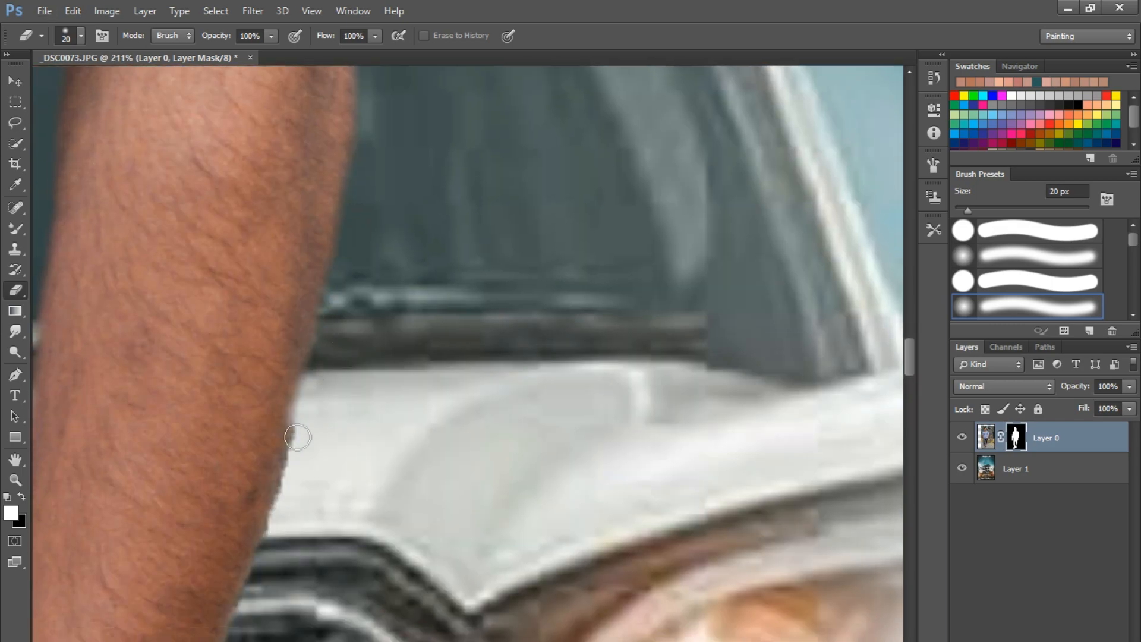
pyautogui.moveTo(297, 438)
pyautogui.mouseDown()
pyautogui.moveTo(316, 415)
pyautogui.moveTo(354, 497)
pyautogui.mouseUp()
pyautogui.moveTo(377, 408); pyautogui.dragTo(443, 209)
pyautogui.moveTo(301, 543); pyautogui.dragTo(361, 288)
# Clean the layer mask along the outer edge of the trouser hip and thigh with the 20 px eraser.
pyautogui.scroll(-3, 487, 392)
pyautogui.moveTo(517, 397); pyautogui.dragTo(498, 172)
pyautogui.scroll(4, 392, 178)
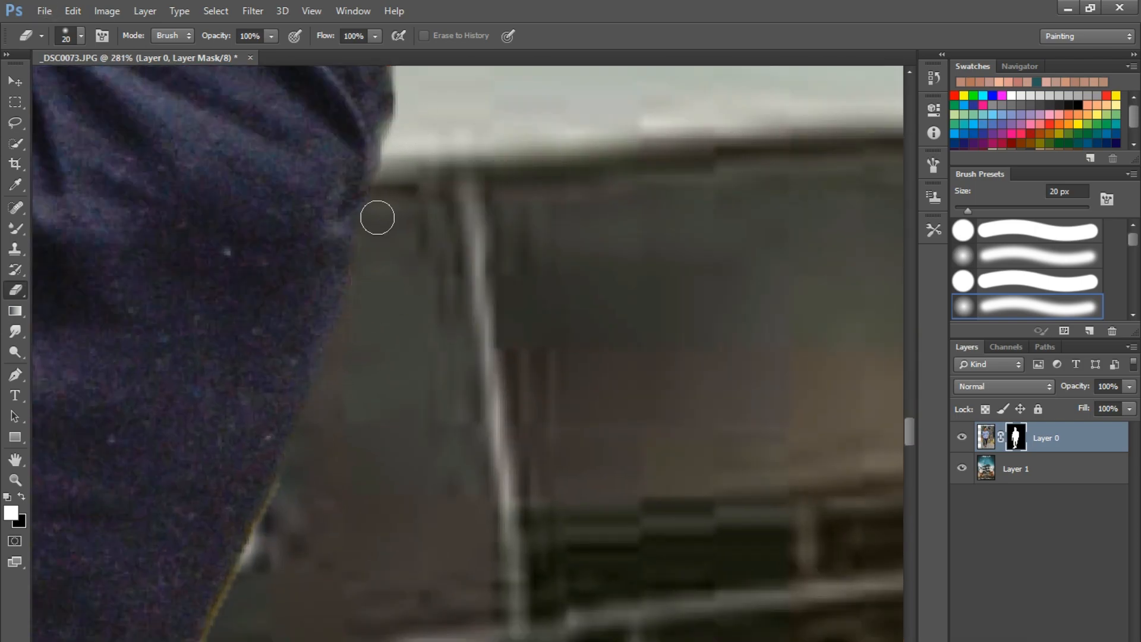
pyautogui.moveTo(378, 367); pyautogui.dragTo(413, 255)
pyautogui.moveTo(309, 394); pyautogui.dragTo(274, 460)
pyautogui.moveTo(293, 465); pyautogui.dragTo(368, 206)
pyautogui.moveTo(291, 391); pyautogui.dragTo(280, 494)
pyautogui.moveTo(331, 458); pyautogui.dragTo(372, 158)
pyautogui.moveTo(321, 181)
pyautogui.mouseDown()
pyautogui.moveTo(292, 386)
pyautogui.moveTo(360, 128)
pyautogui.mouseUp()
# Clean the layer mask along the outer trouser edge around the knee and the folds below it with the 20 px eraser.
pyautogui.moveTo(281, 211); pyautogui.dragTo(317, 537)
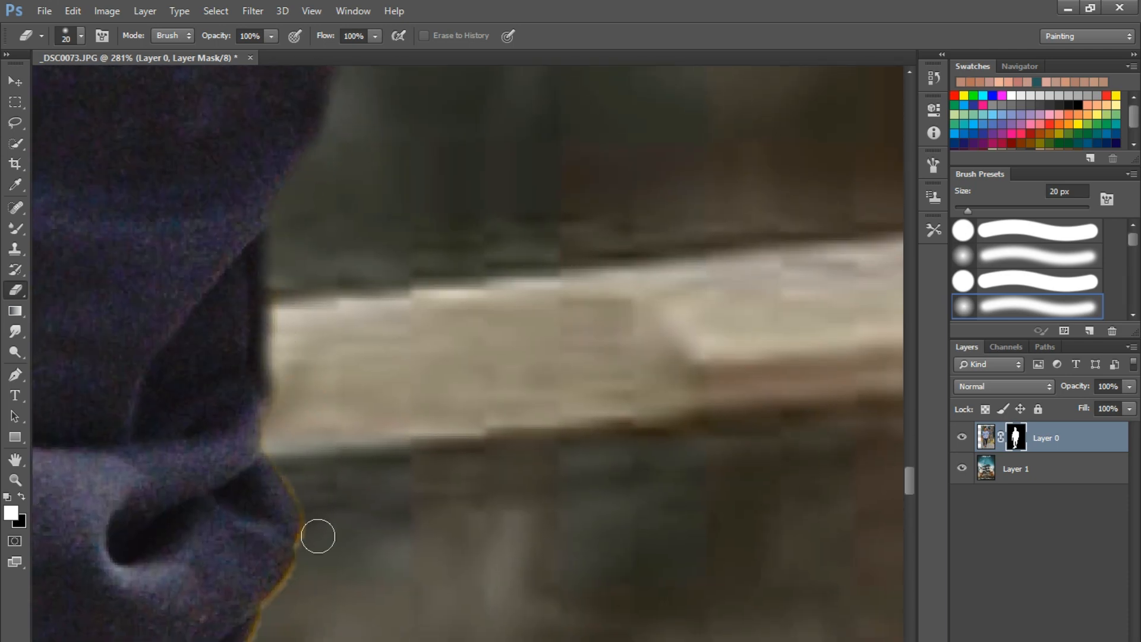
pyautogui.moveTo(367, 454); pyautogui.dragTo(381, 128)
pyautogui.moveTo(270, 406); pyautogui.dragTo(272, 466)
pyautogui.moveTo(290, 492)
pyautogui.mouseDown()
pyautogui.moveTo(384, 113)
pyautogui.moveTo(247, 452)
pyautogui.moveTo(336, 172)
pyautogui.mouseUp()
pyautogui.moveTo(228, 436); pyautogui.dragTo(171, 478)
pyautogui.moveTo(311, 375); pyautogui.dragTo(393, 121)
pyautogui.moveTo(285, 224); pyautogui.dragTo(189, 379)
# Clean the layer mask along the outer edge of the lower trouser leg, cuff and bare shin with the 20 px eraser.
pyautogui.moveTo(247, 372)
pyautogui.mouseDown()
pyautogui.moveTo(382, 166)
pyautogui.moveTo(390, 116)
pyautogui.mouseUp()
pyautogui.moveTo(336, 174)
pyautogui.mouseDown()
pyautogui.moveTo(254, 334)
pyautogui.moveTo(214, 493)
pyautogui.mouseUp()
pyautogui.moveTo(244, 488); pyautogui.dragTo(334, 155)
pyautogui.moveTo(309, 115)
pyautogui.mouseDown()
pyautogui.moveTo(285, 339)
pyautogui.moveTo(387, 624)
pyautogui.mouseUp()
pyautogui.moveTo(339, 383); pyautogui.dragTo(369, 554)
pyautogui.moveTo(318, 279); pyautogui.dragTo(305, 451)
# Clean the layer mask along the rear shoe's denim upper, toe and sole with the 20 px eraser.
pyautogui.moveTo(665, 594)
pyautogui.mouseDown()
pyautogui.moveTo(716, 254)
pyautogui.moveTo(463, 600)
pyautogui.mouseUp()
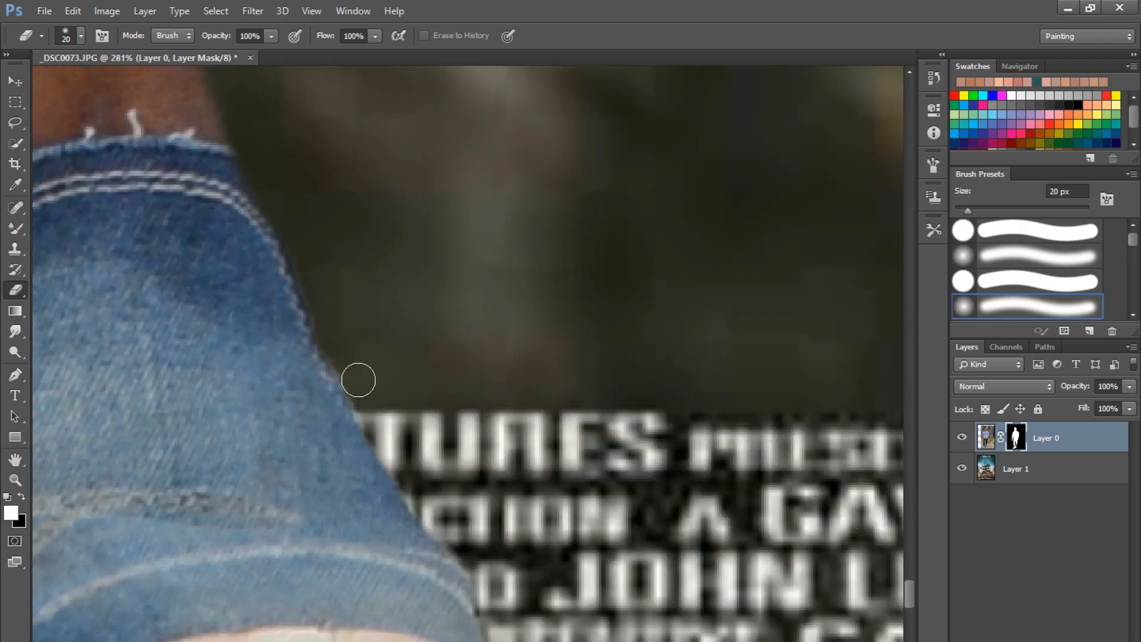
pyautogui.moveTo(359, 380); pyautogui.dragTo(431, 516)
pyautogui.moveTo(440, 535); pyautogui.dragTo(419, 185)
pyautogui.moveTo(448, 364); pyautogui.dragTo(246, 449)
pyautogui.moveTo(314, 474); pyautogui.dragTo(548, 460)
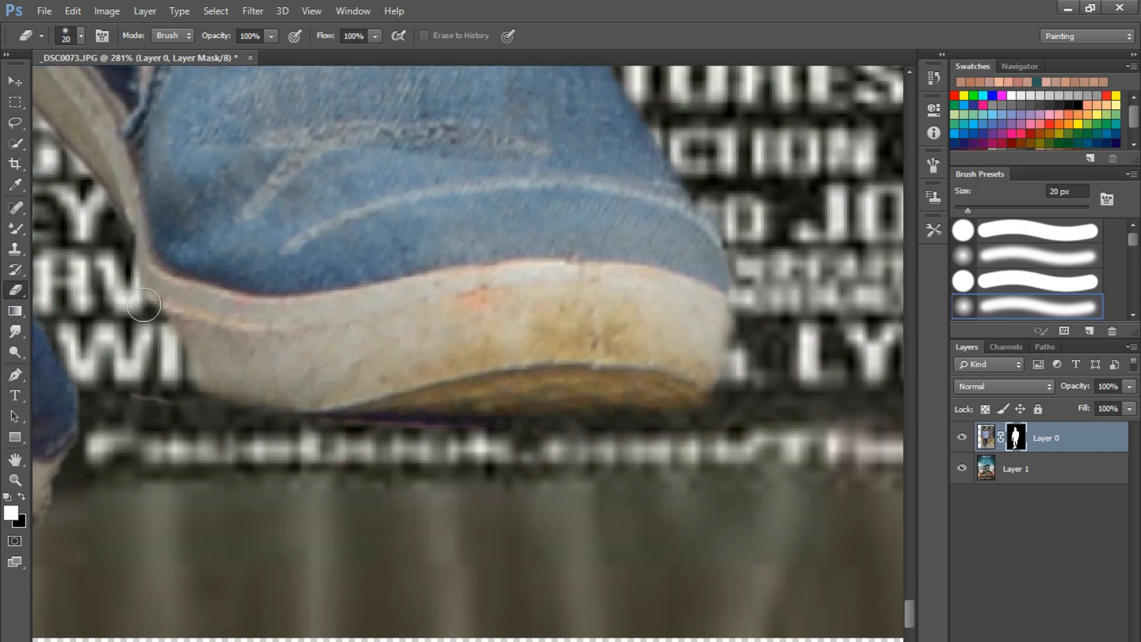
# Clean the layer mask in the gap between the two shoes, along the heel, sole and ankle edges, with the 20 px eraser.
pyautogui.moveTo(416, 445); pyautogui.dragTo(452, 566)
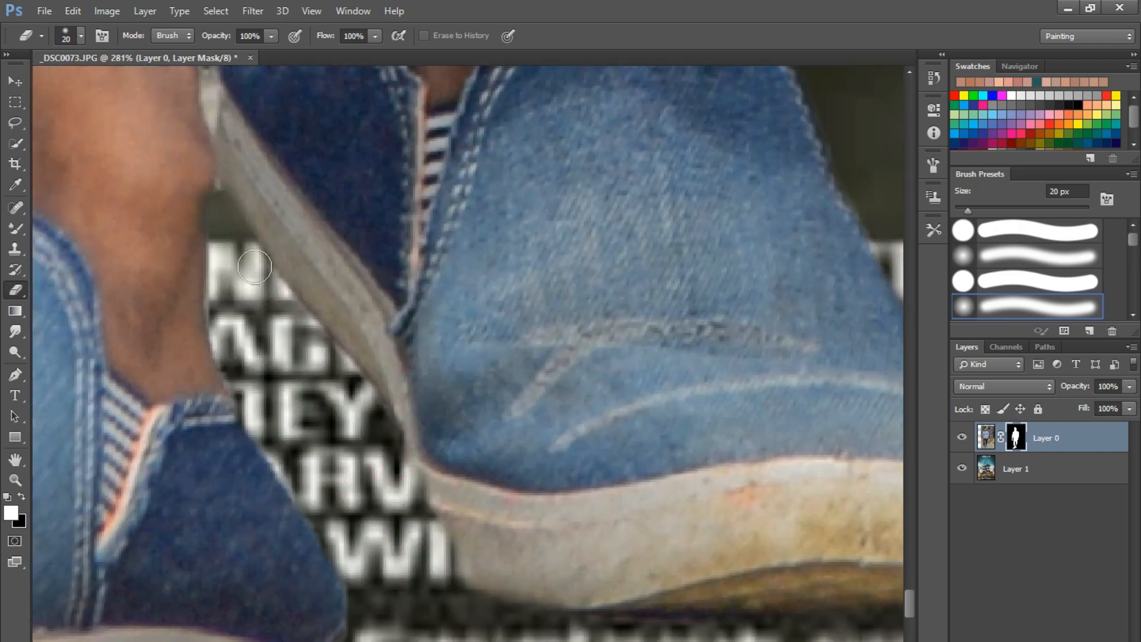
pyautogui.moveTo(254, 267); pyautogui.dragTo(353, 485)
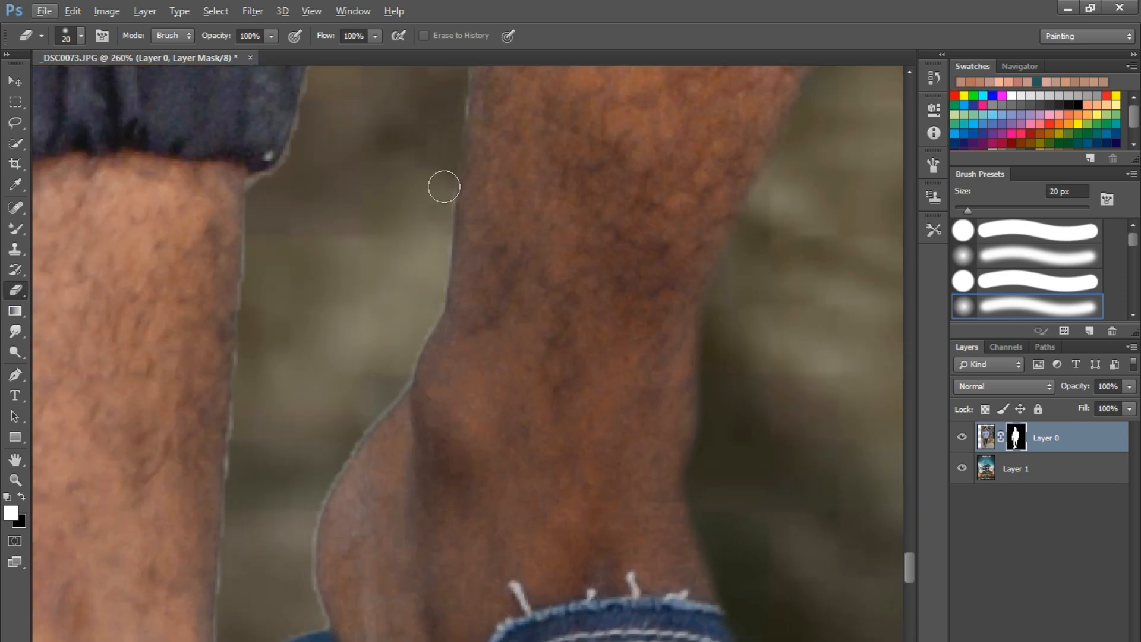
pyautogui.scroll(8, 393, 426)
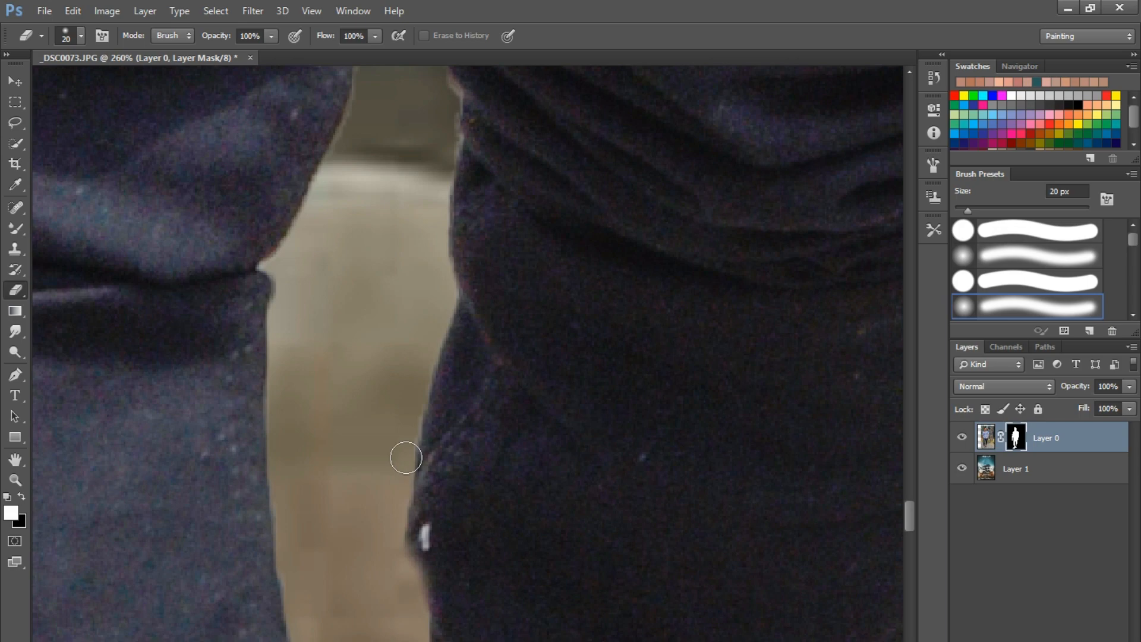
# Clean the layer mask along the inner trouser edges and folds around the knees with the 20 px eraser.
pyautogui.moveTo(406, 458)
pyautogui.mouseDown()
pyautogui.moveTo(442, 191)
pyautogui.moveTo(450, 426)
pyautogui.mouseUp()
pyautogui.moveTo(456, 392); pyautogui.dragTo(440, 224)
pyautogui.moveTo(375, 108); pyautogui.dragTo(297, 191)
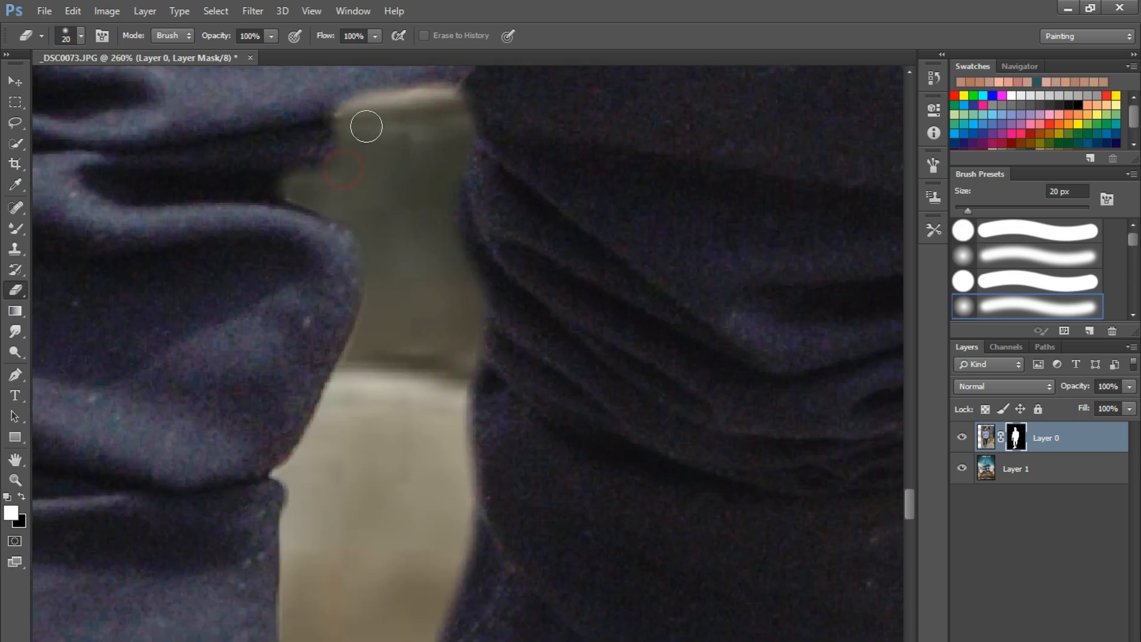
pyautogui.moveTo(410, 266); pyautogui.dragTo(416, 150)
pyautogui.moveTo(360, 202); pyautogui.dragTo(284, 514)
pyautogui.moveTo(350, 416); pyautogui.dragTo(389, 85)
pyautogui.moveTo(339, 183); pyautogui.dragTo(345, 466)
pyautogui.moveTo(336, 448); pyautogui.dragTo(327, 302)
pyautogui.moveTo(355, 325); pyautogui.dragTo(357, 346)
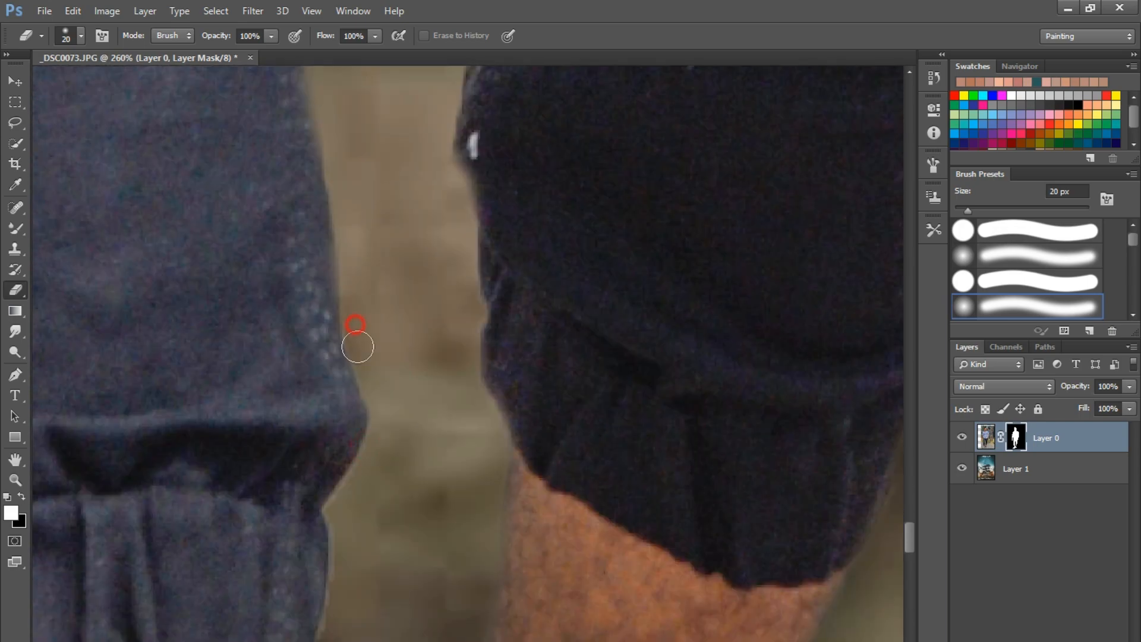
# Clean the layer mask along the inner edges of the lower trouser leg, cuff and bare shin with the 20 px eraser.
pyautogui.moveTo(402, 434); pyautogui.dragTo(395, 165)
pyautogui.moveTo(323, 356); pyautogui.dragTo(304, 401)
pyautogui.moveTo(337, 339)
pyautogui.mouseDown()
pyautogui.moveTo(377, 196)
pyautogui.moveTo(372, 167)
pyautogui.mouseUp()
pyautogui.moveTo(330, 262); pyautogui.dragTo(310, 388)
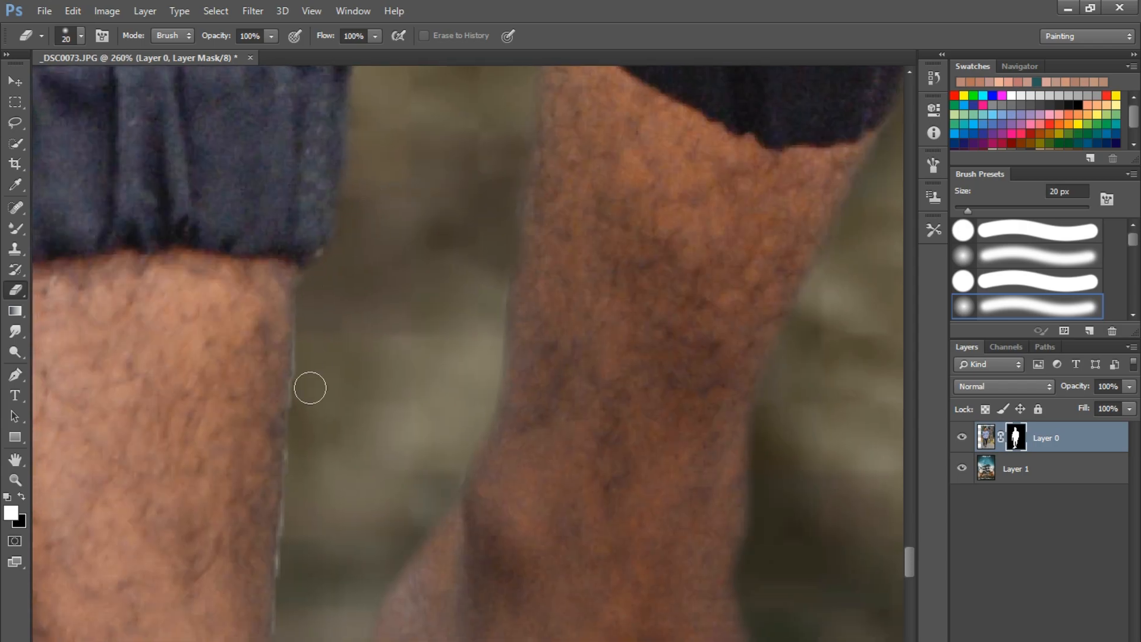
pyautogui.moveTo(338, 446); pyautogui.dragTo(357, 205)
pyautogui.moveTo(312, 249); pyautogui.dragTo(308, 300)
pyautogui.moveTo(340, 505); pyautogui.dragTo(386, 440)
pyautogui.scroll(-5, 331, 410)
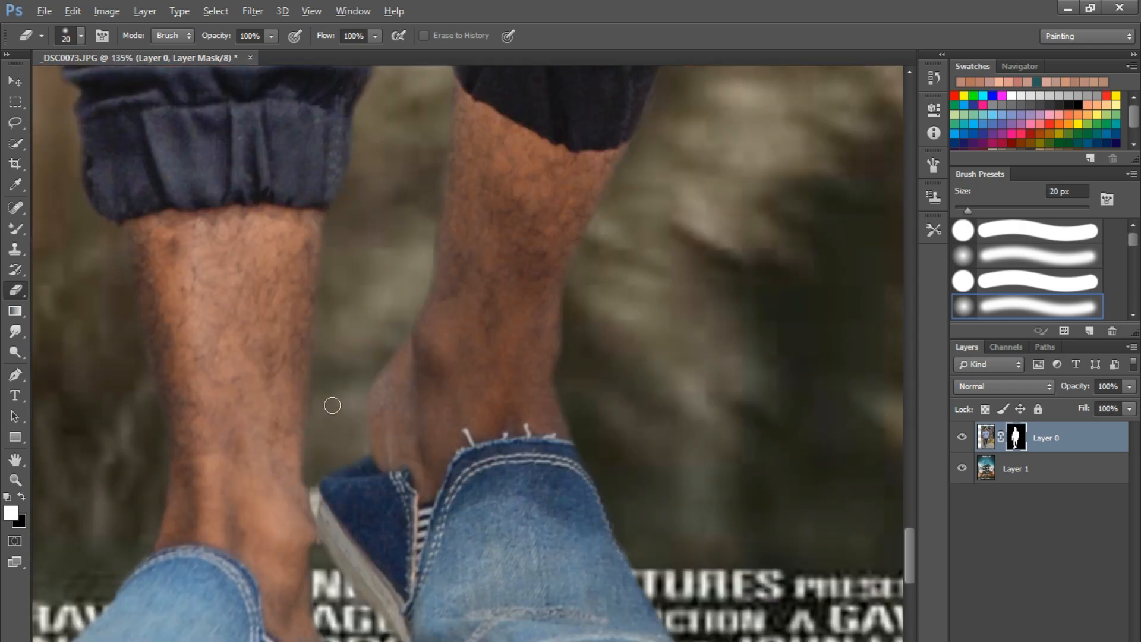
pyautogui.moveTo(333, 404); pyautogui.dragTo(489, 202)
# Clean the layer mask around the small openings between the thighs with the 20 px eraser.
pyautogui.scroll(-6, 474, 578)
pyautogui.scroll(9, 509, 226)
pyautogui.moveTo(460, 364); pyautogui.dragTo(503, 422)
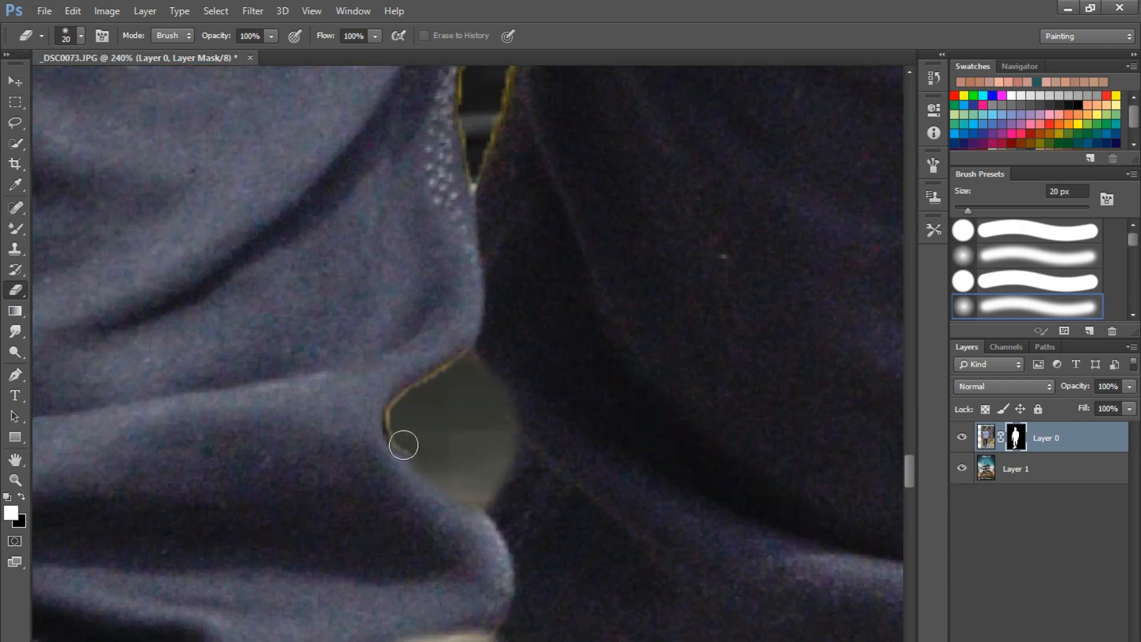
pyautogui.moveTo(403, 445); pyautogui.dragTo(466, 357)
pyautogui.moveTo(468, 284); pyautogui.dragTo(471, 563)
pyautogui.moveTo(475, 463)
pyautogui.mouseDown()
pyautogui.moveTo(479, 291)
pyautogui.moveTo(459, 454)
pyautogui.mouseUp()
pyautogui.moveTo(493, 142); pyautogui.dragTo(511, 495)
pyautogui.moveTo(514, 484)
pyautogui.mouseDown()
pyautogui.moveTo(522, 377)
pyautogui.moveTo(530, 456)
pyautogui.mouseUp()
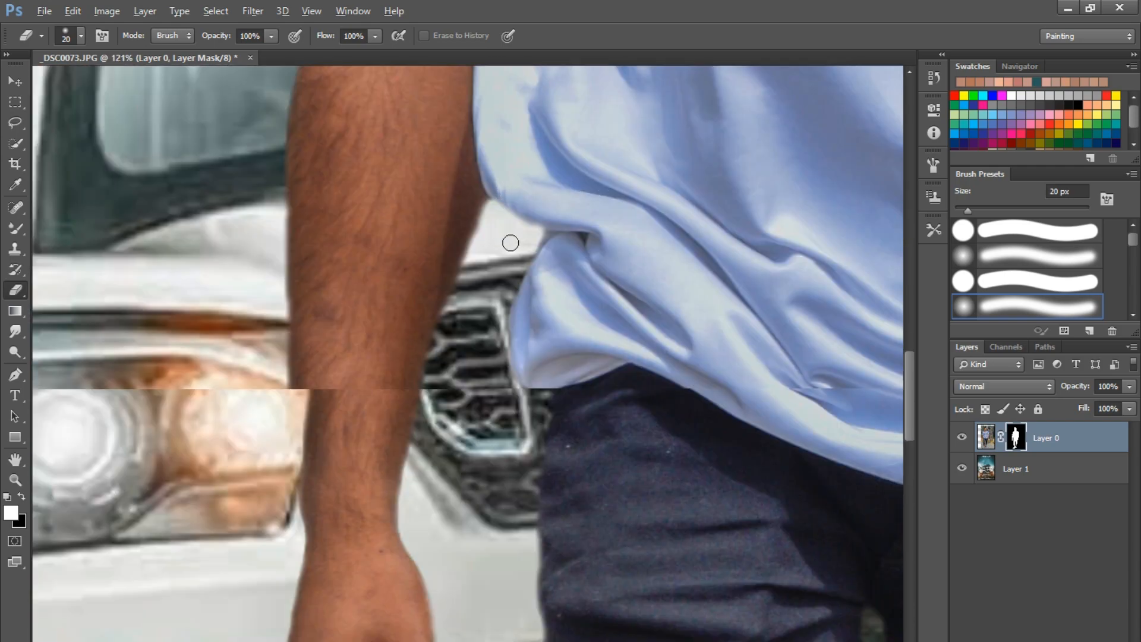
# Apply the layer mask to Layer 0 permanently.
pyautogui.scroll(-5, 479, 401)
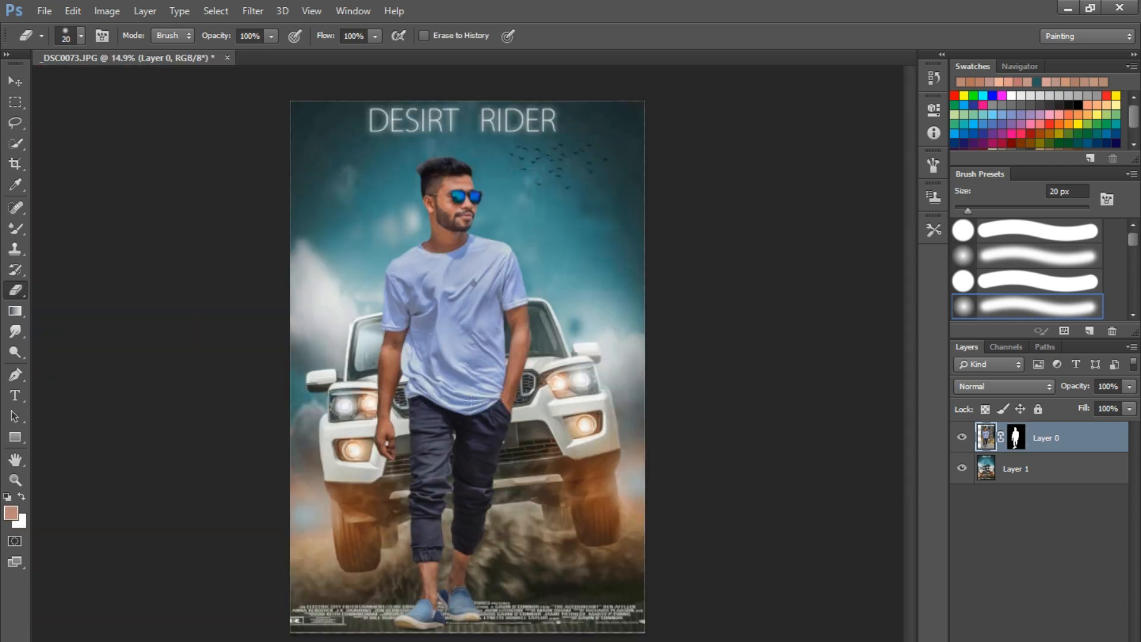
pyautogui.scroll(5, 479, 401)
pyautogui.scroll(-4, 480, 401)
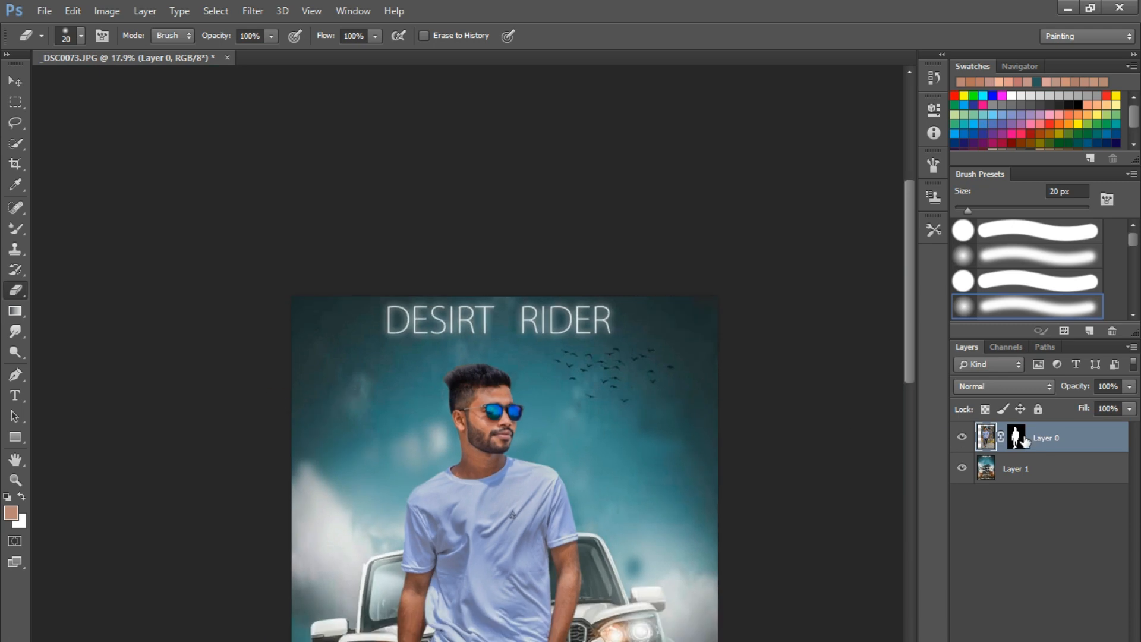
pyautogui.rightClick(1017, 436)
pyautogui.click(1003, 491)
pyautogui.scroll(-3, 99, 106)
pyautogui.scroll(3, 98, 105)
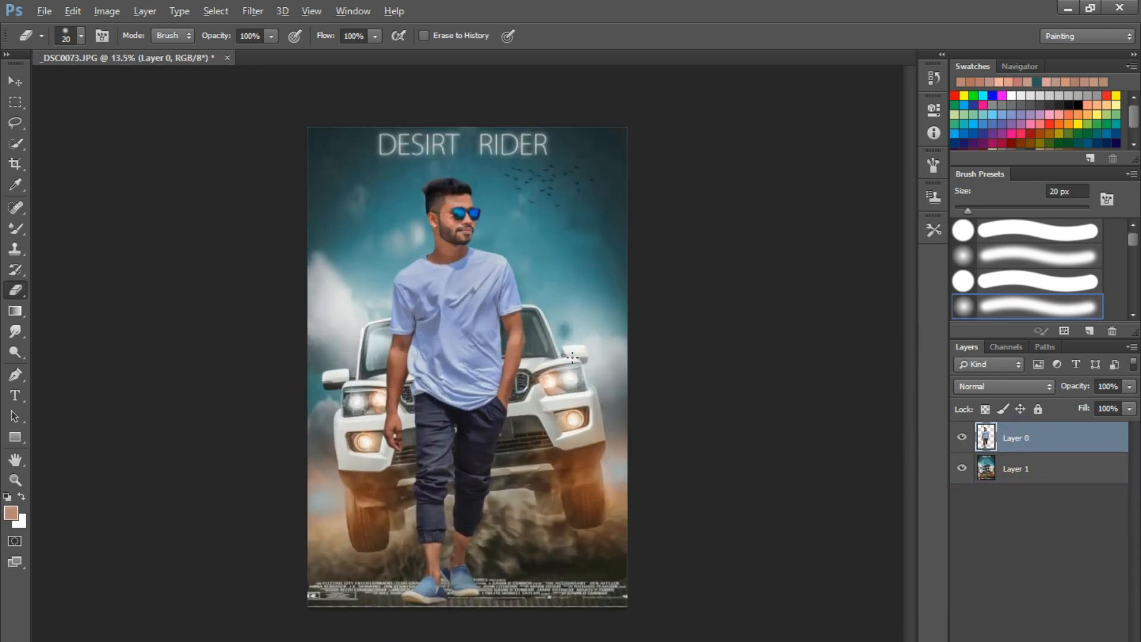
# Adjust the man's layer with the Camera Raw filter: Whites -30, Shadows +10 and Highlights +23.
pyautogui.click(20, 89)
pyautogui.click(252, 10)
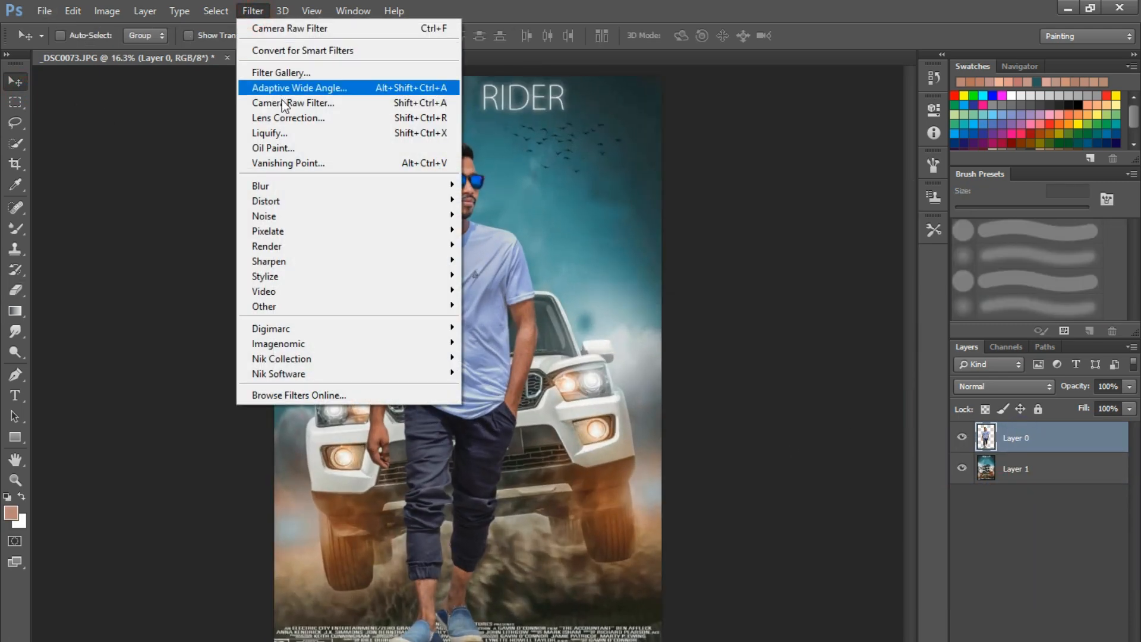
pyautogui.click(272, 103)
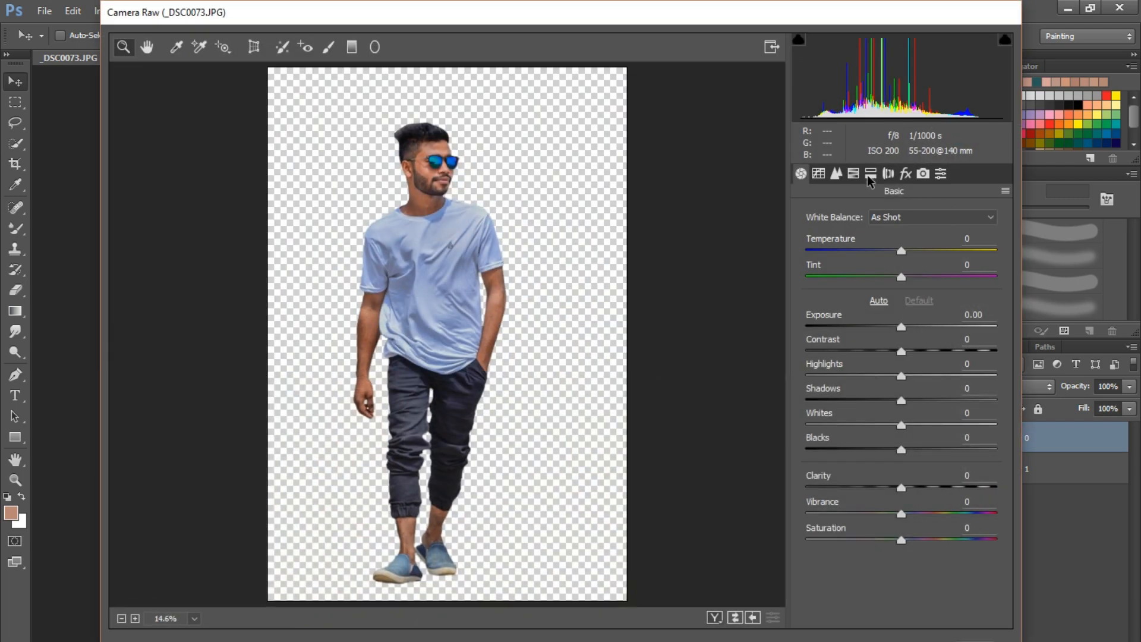
pyautogui.click(870, 173)
pyautogui.click(854, 172)
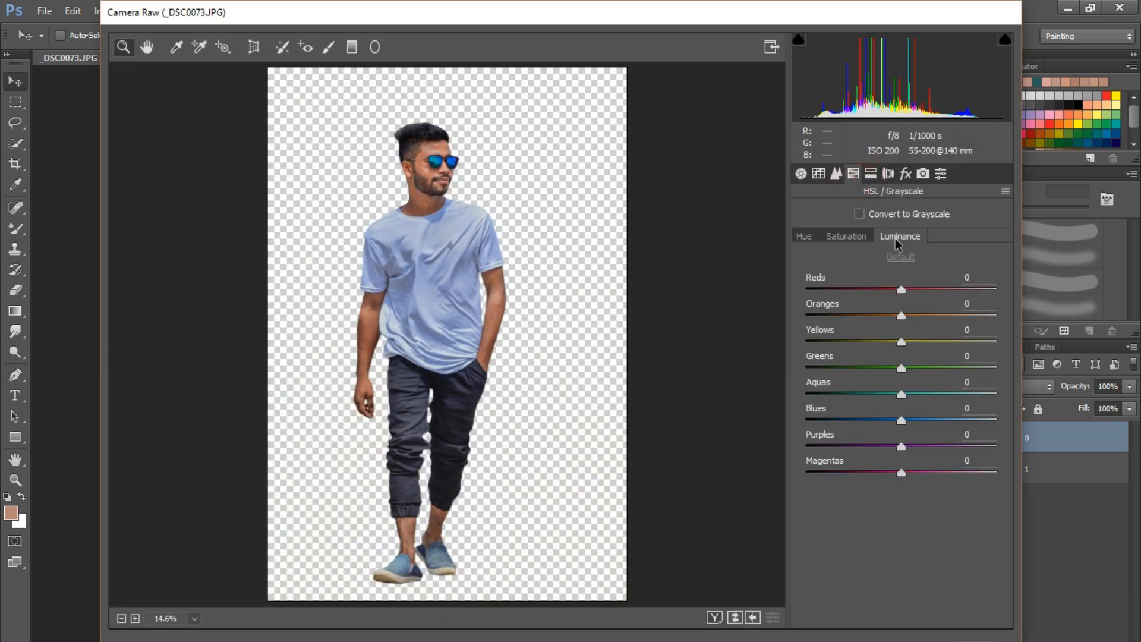
pyautogui.click(802, 174)
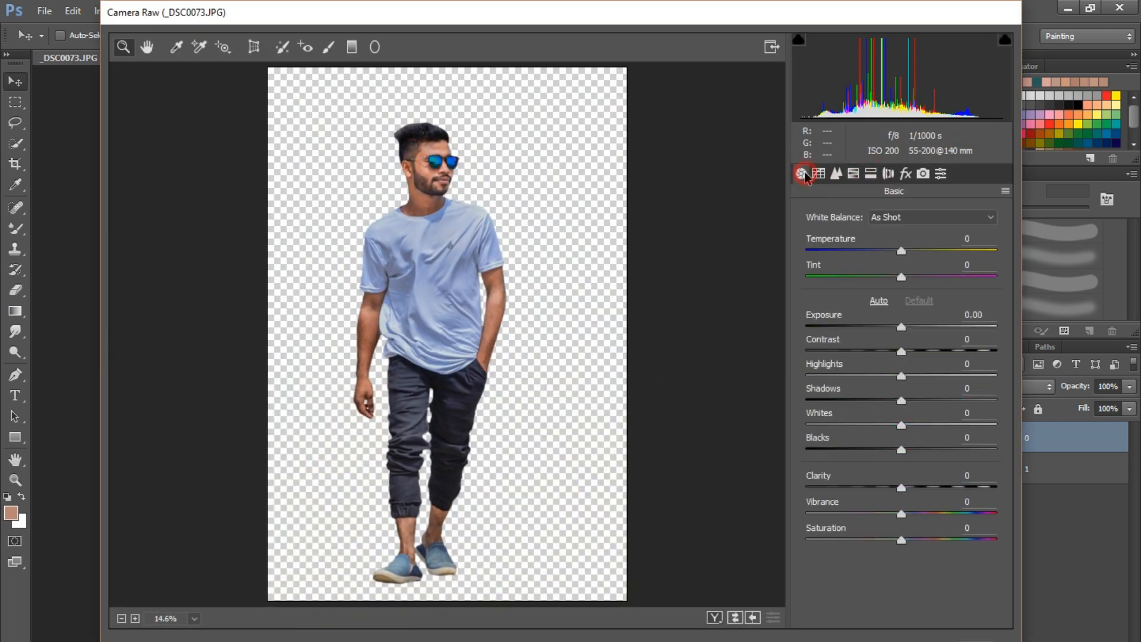
pyautogui.moveTo(901, 423); pyautogui.dragTo(872, 423)
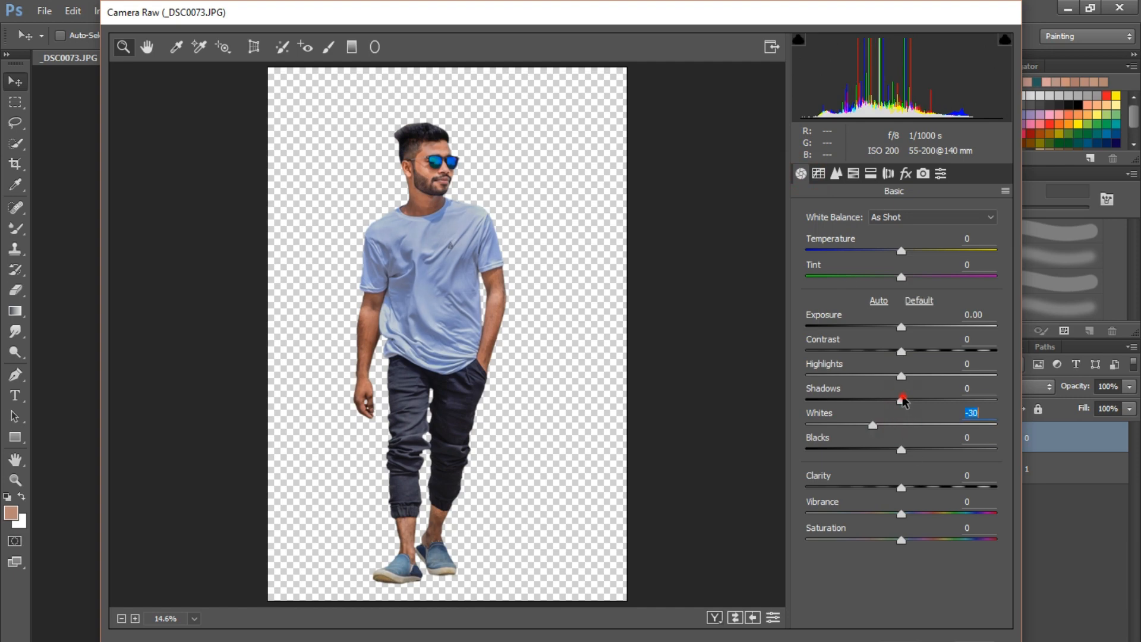
pyautogui.moveTo(911, 375); pyautogui.dragTo(932, 379)
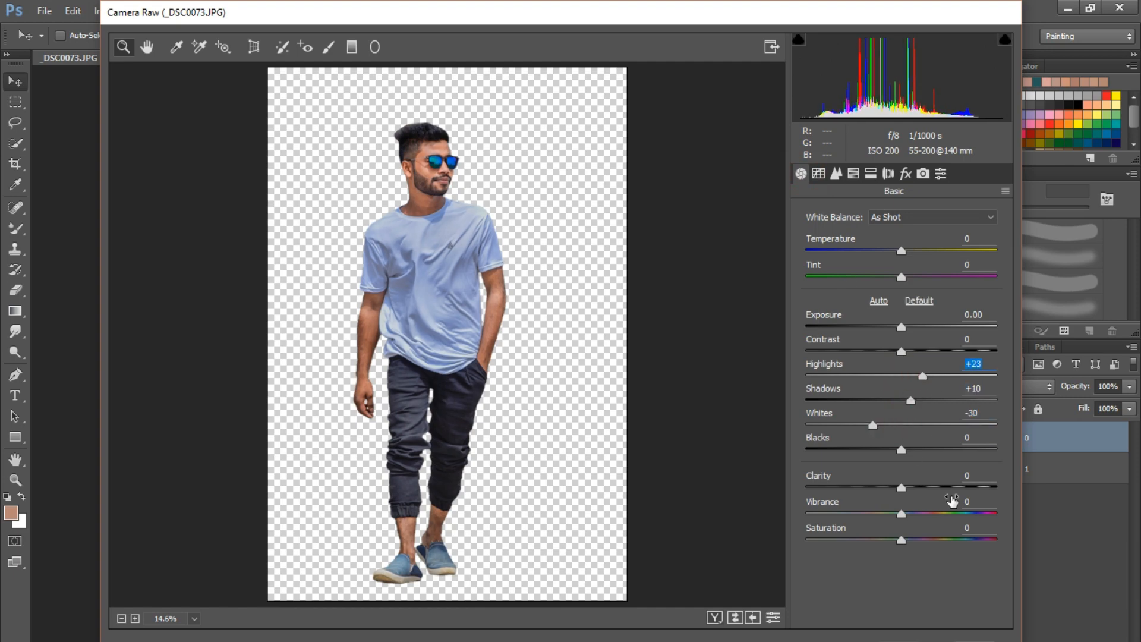
pyautogui.press('Return')
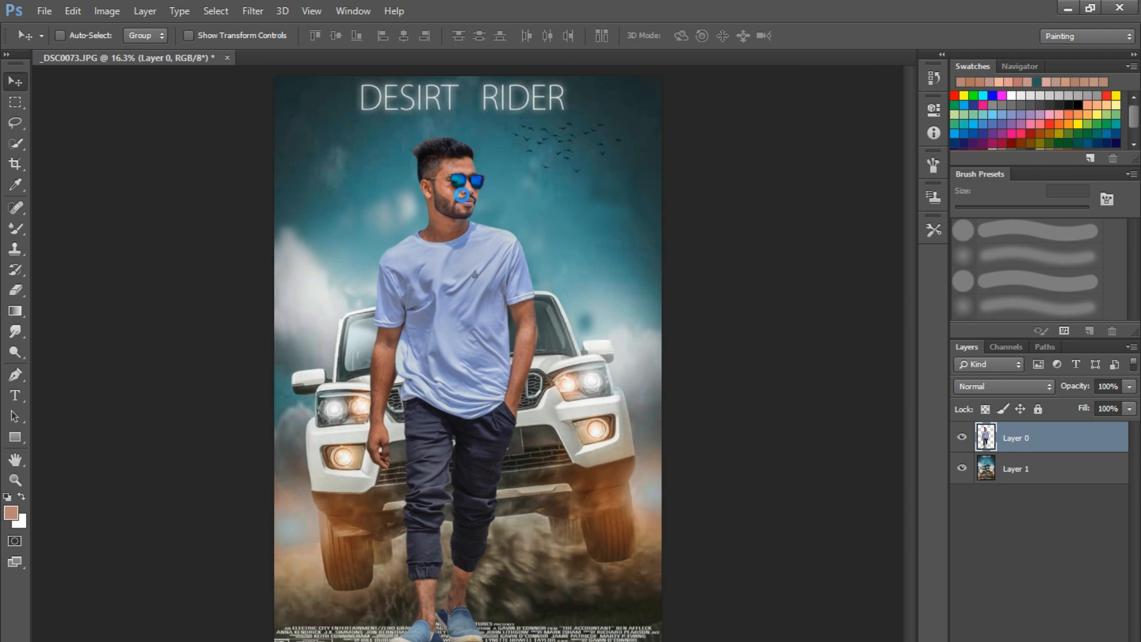
# Set up the Smudge tool for the hair with the 54 px spatter brush at 17% strength.
pyautogui.scroll(10, 469, 165)
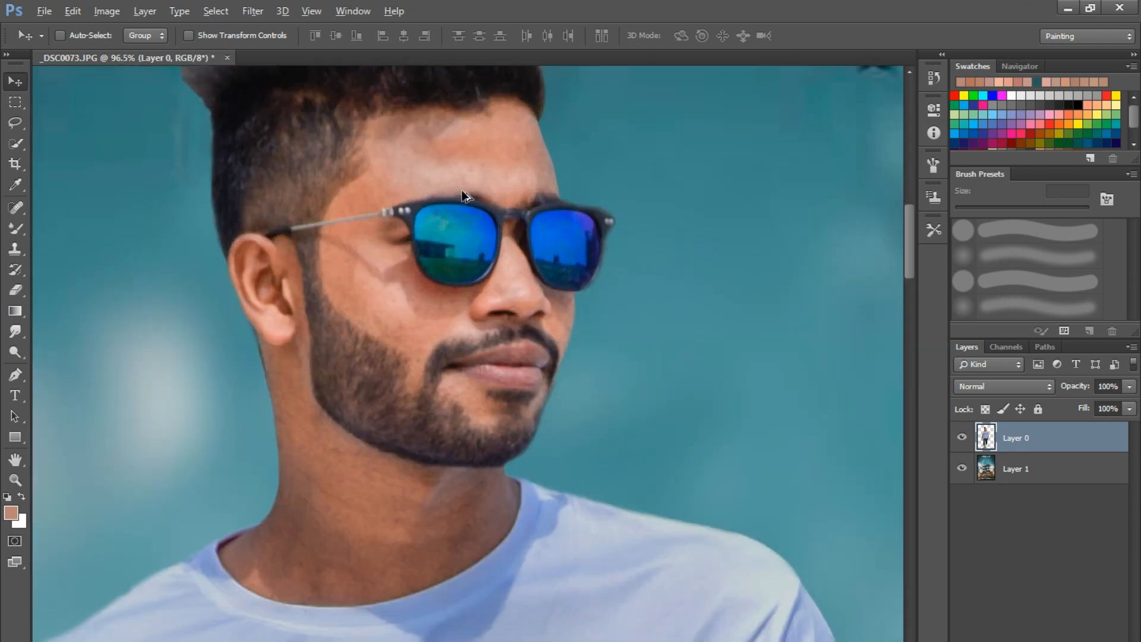
pyautogui.scroll(-5, 494, 324)
pyautogui.scroll(3, 484, 285)
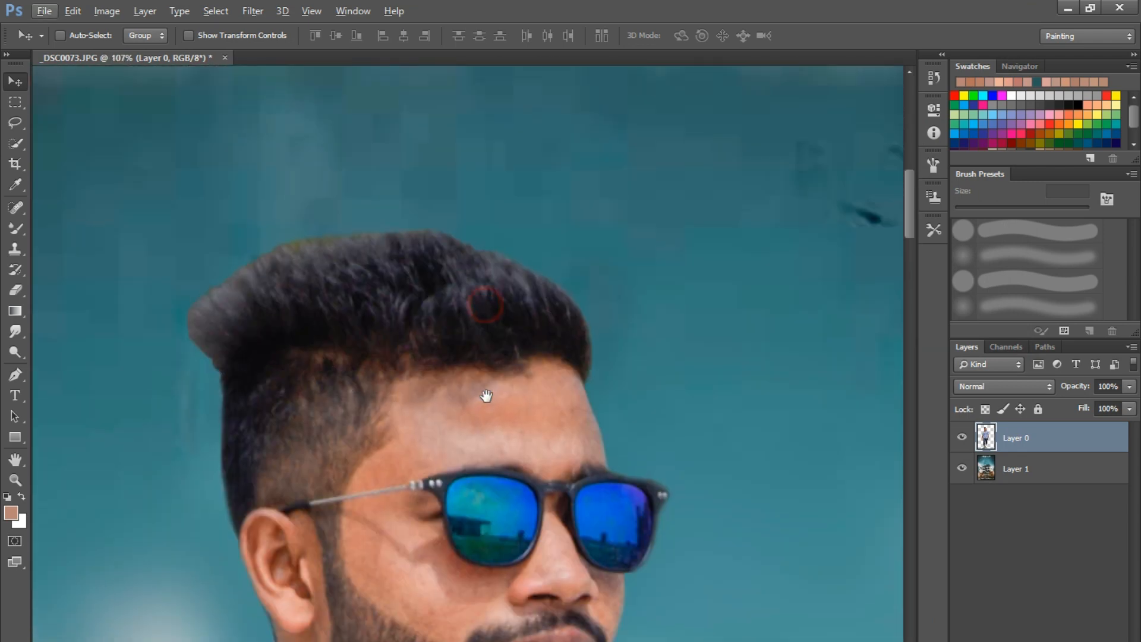
pyautogui.press('r')
pyautogui.click(71, 35)
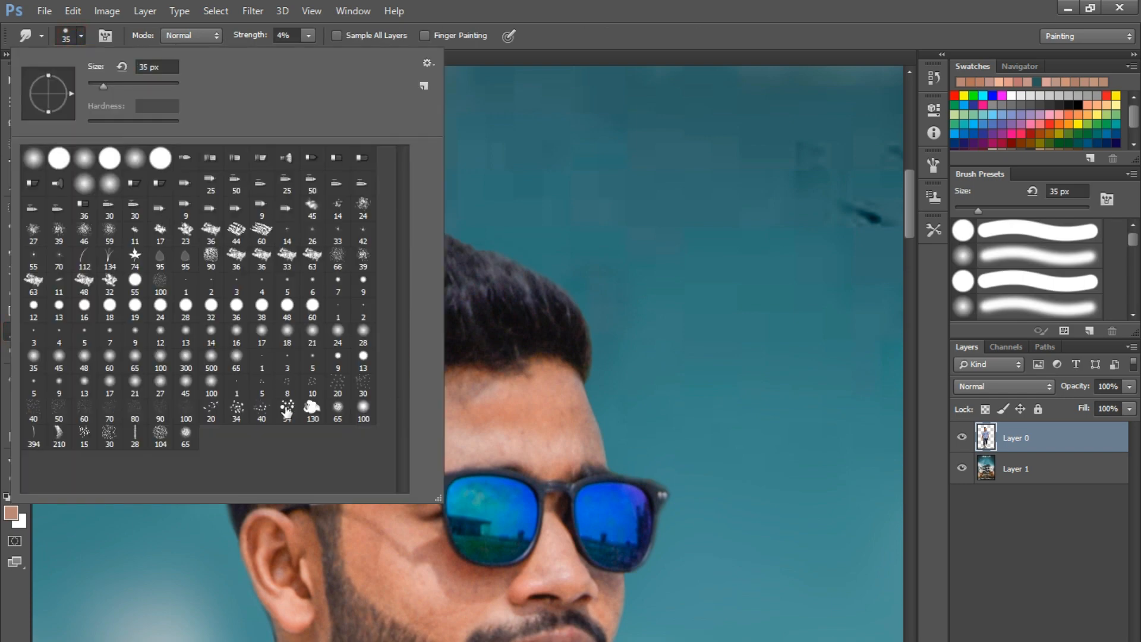
pyautogui.doubleClick(287, 423)
pyautogui.scroll(3, 628, 363)
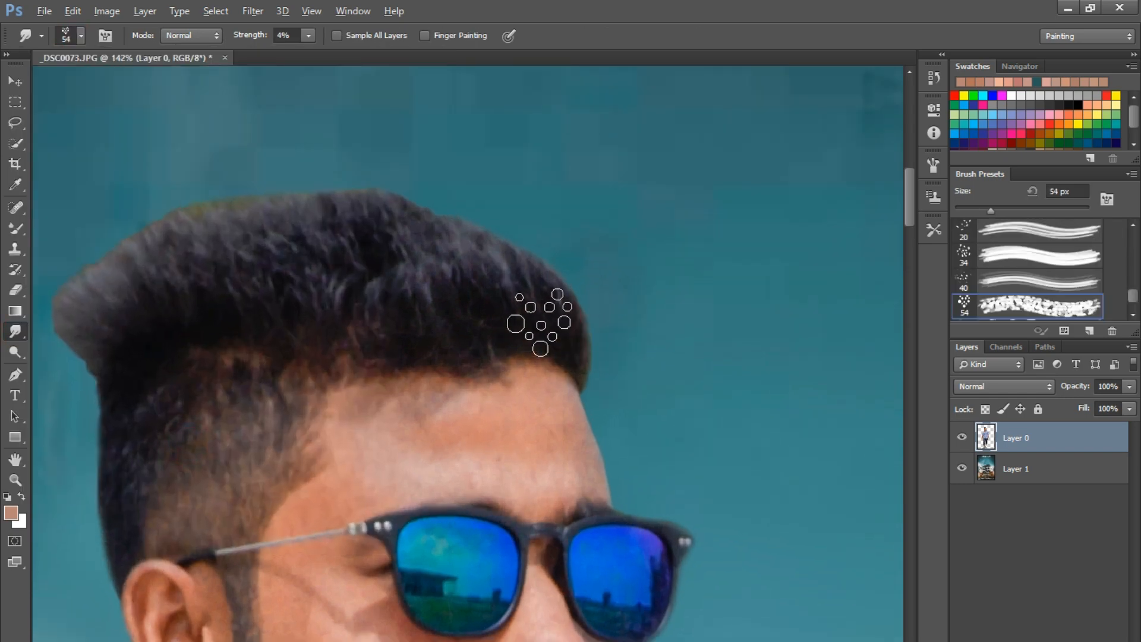
pyautogui.moveTo(322, 53); pyautogui.dragTo(317, 51)
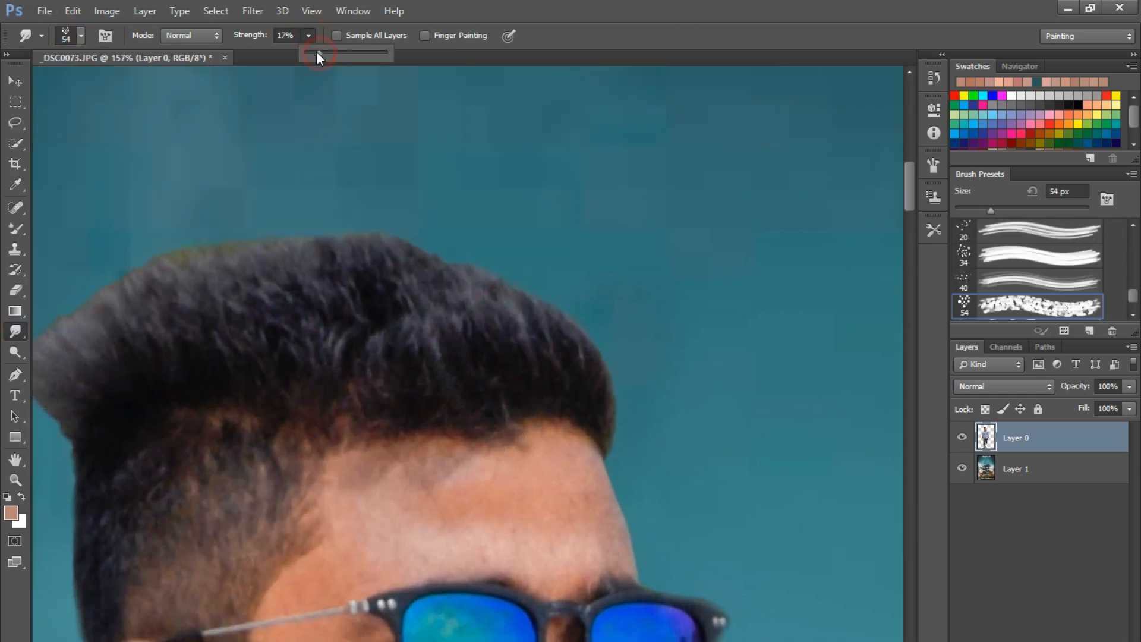
# Smudge the hair outline above the forehead upward into strands, using a 50 px brush at 20% strength.
pyautogui.scroll(2, 588, 362)
pyautogui.scroll(1, 615, 395)
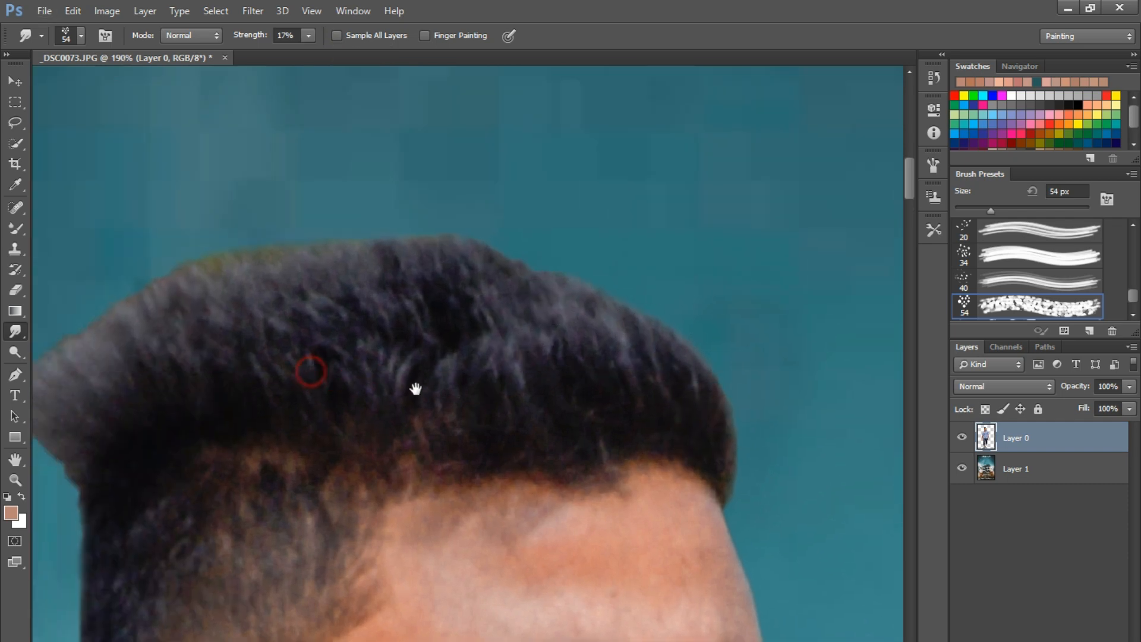
pyautogui.scroll(1, 769, 395)
pyautogui.press('[')
pyautogui.press(']')
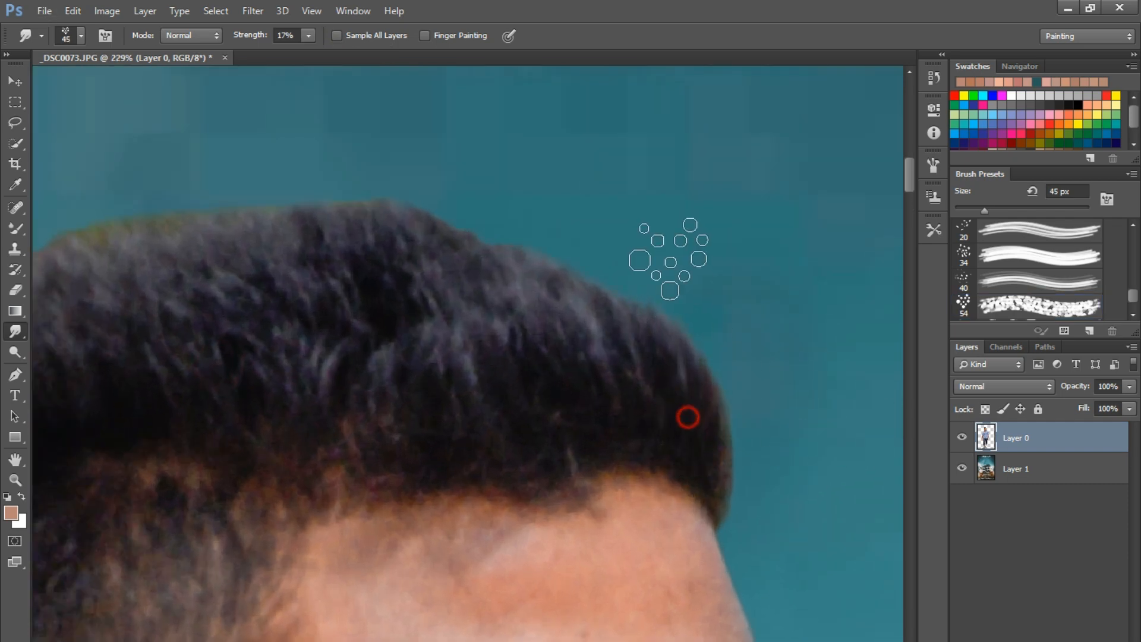
pyautogui.moveTo(699, 448)
pyautogui.mouseDown()
pyautogui.moveTo(703, 407)
pyautogui.moveTo(585, 344)
pyautogui.moveTo(681, 409)
pyautogui.moveTo(621, 271)
pyautogui.mouseUp()
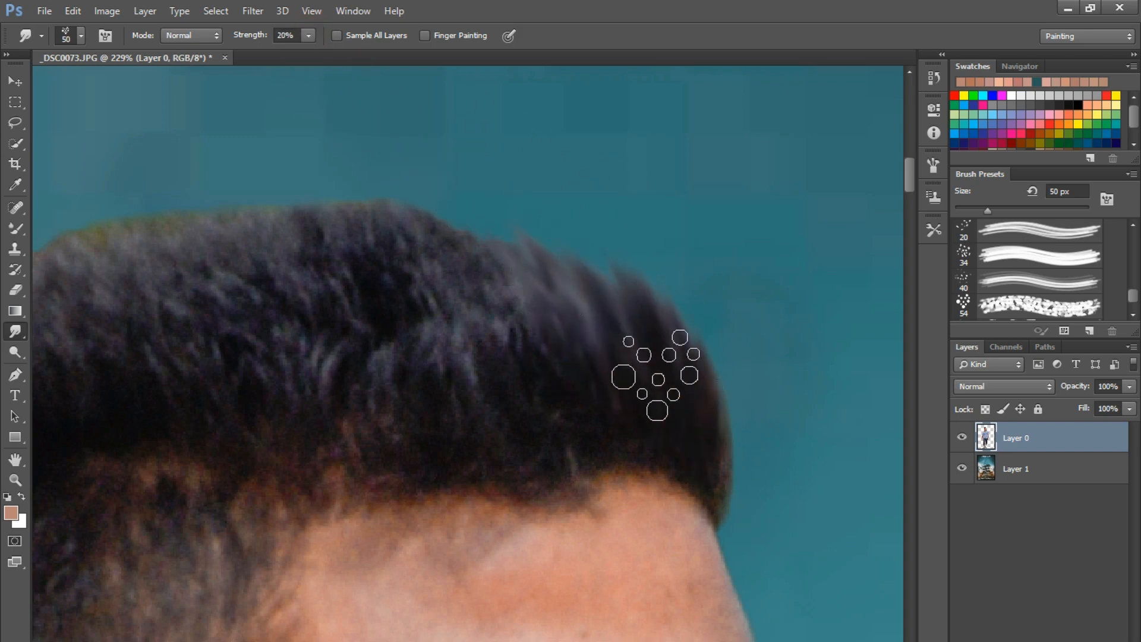
pyautogui.moveTo(654, 375); pyautogui.dragTo(613, 262)
pyautogui.moveTo(546, 427)
pyautogui.mouseDown()
pyautogui.moveTo(445, 259)
pyautogui.moveTo(458, 219)
pyautogui.mouseUp()
pyautogui.moveTo(510, 306); pyautogui.dragTo(390, 207)
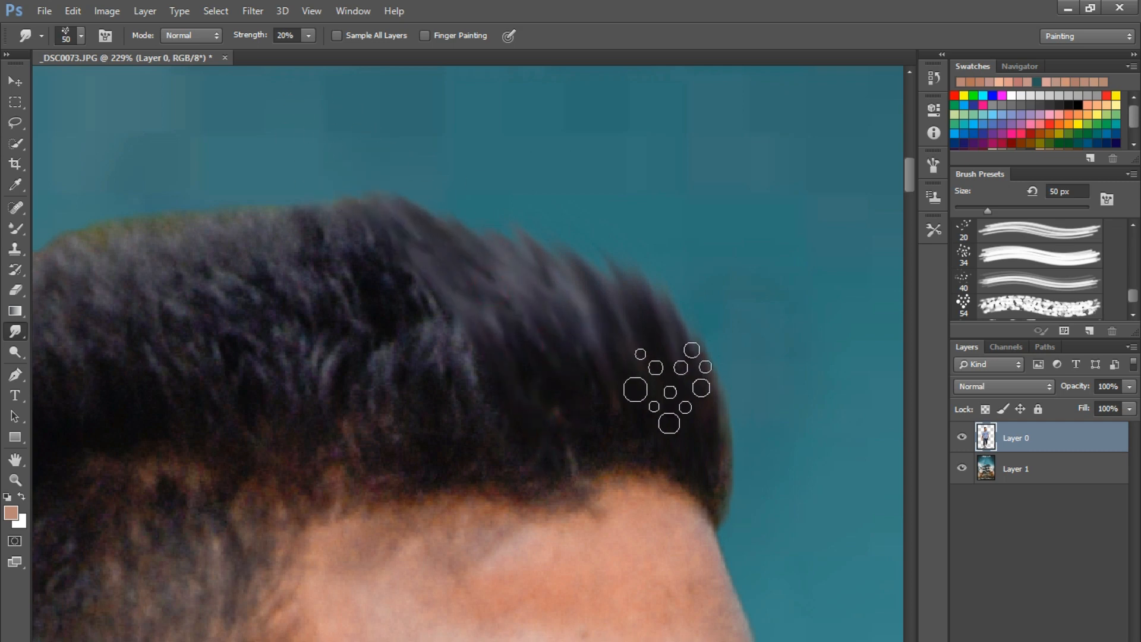
# Smudge longer, swept-back strands through the front of the hair up to the crown with the 50 px brush.
pyautogui.moveTo(669, 381); pyautogui.dragTo(597, 244)
pyautogui.moveTo(608, 322)
pyautogui.mouseDown()
pyautogui.moveTo(493, 123)
pyautogui.moveTo(577, 250)
pyautogui.mouseUp()
pyautogui.moveTo(548, 349); pyautogui.dragTo(314, 142)
pyautogui.moveTo(489, 440); pyautogui.dragTo(269, 264)
pyautogui.moveTo(468, 339); pyautogui.dragTo(336, 238)
pyautogui.moveTo(463, 305); pyautogui.dragTo(273, 198)
pyautogui.moveTo(605, 324); pyautogui.dragTo(484, 195)
pyautogui.moveTo(701, 416)
pyautogui.mouseDown()
pyautogui.moveTo(679, 319)
pyautogui.moveTo(546, 189)
pyautogui.mouseUp()
pyautogui.moveTo(654, 326)
pyautogui.mouseDown()
pyautogui.moveTo(596, 323)
pyautogui.moveTo(395, 178)
pyautogui.mouseUp()
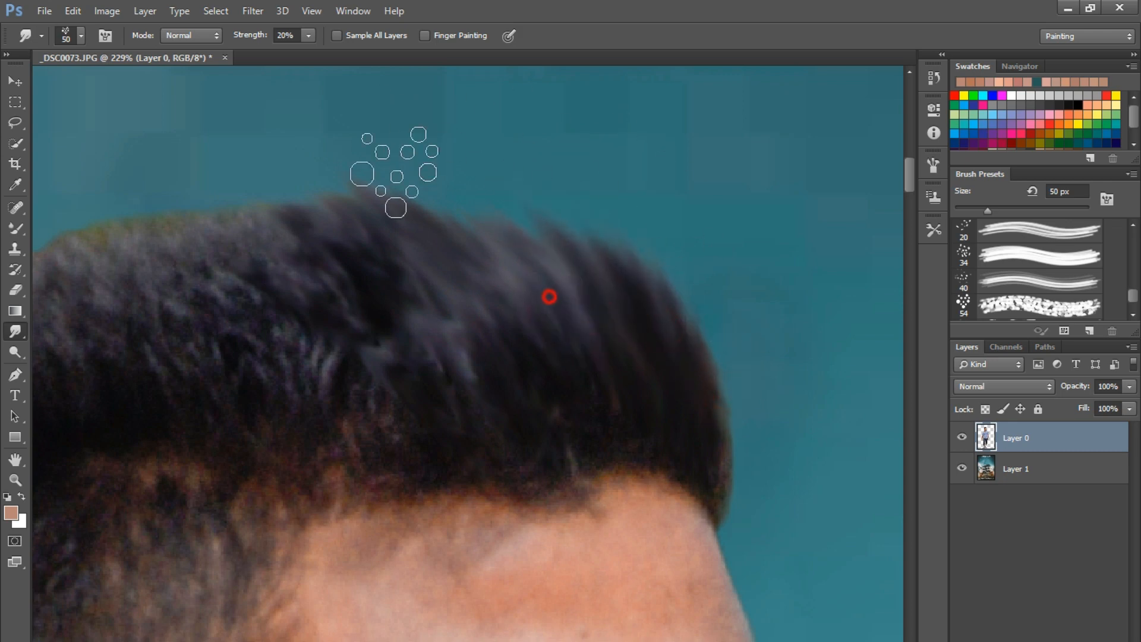
# Smudge the edge at the back of the hair outward into soft upward strands.
pyautogui.moveTo(461, 246); pyautogui.dragTo(623, 220)
pyautogui.moveTo(220, 251); pyautogui.dragTo(410, 263)
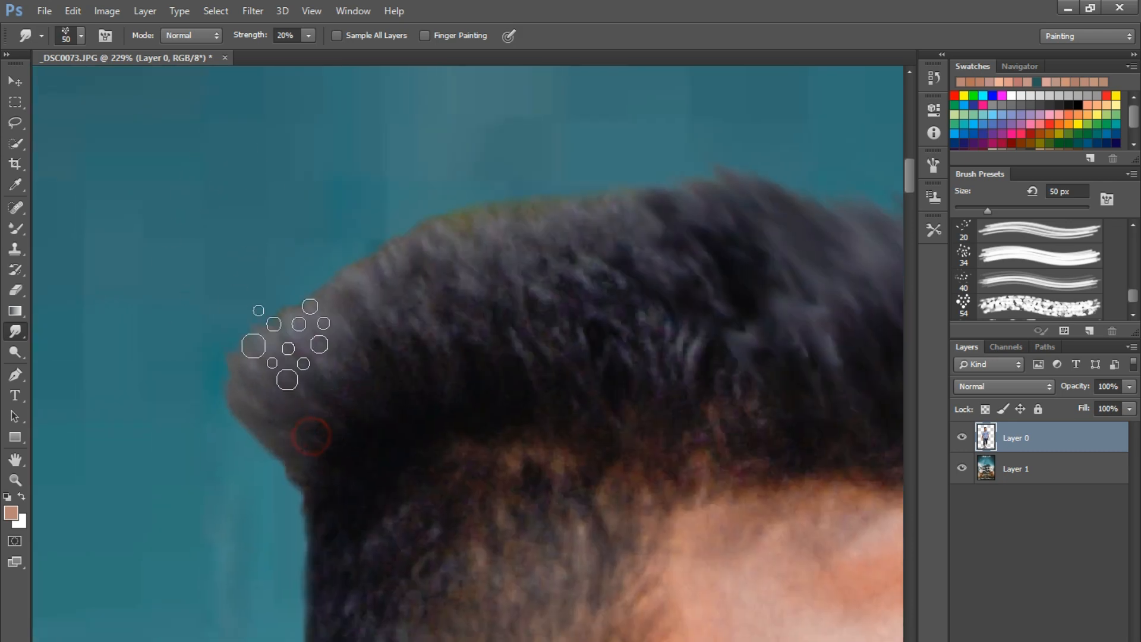
pyautogui.moveTo(377, 393); pyautogui.dragTo(323, 261)
pyautogui.moveTo(359, 394); pyautogui.dragTo(334, 126)
pyautogui.moveTo(303, 384); pyautogui.dragTo(309, 232)
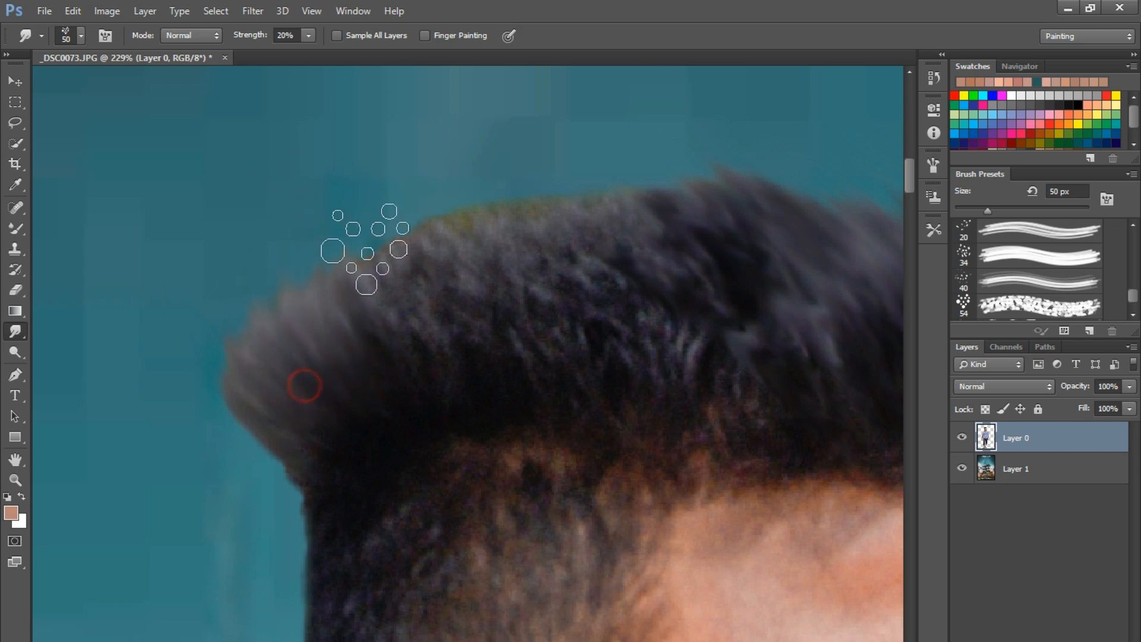
pyautogui.moveTo(412, 373); pyautogui.dragTo(380, 220)
pyautogui.moveTo(426, 350); pyautogui.dragTo(433, 127)
pyautogui.moveTo(395, 329); pyautogui.dragTo(459, 123)
# Smudge the middle of the hair upward across the crown to blend its texture and outline into strands.
pyautogui.moveTo(440, 268); pyautogui.dragTo(308, 191)
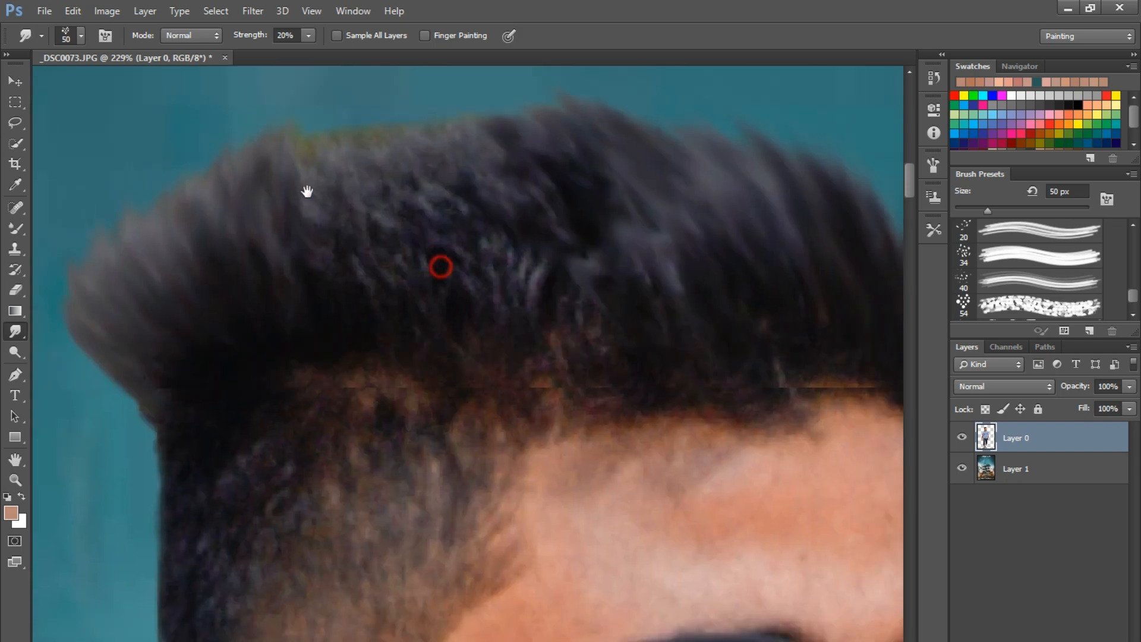
pyautogui.moveTo(622, 370); pyautogui.dragTo(526, 121)
pyautogui.moveTo(548, 309); pyautogui.dragTo(478, 137)
pyautogui.moveTo(644, 275); pyautogui.dragTo(515, 37)
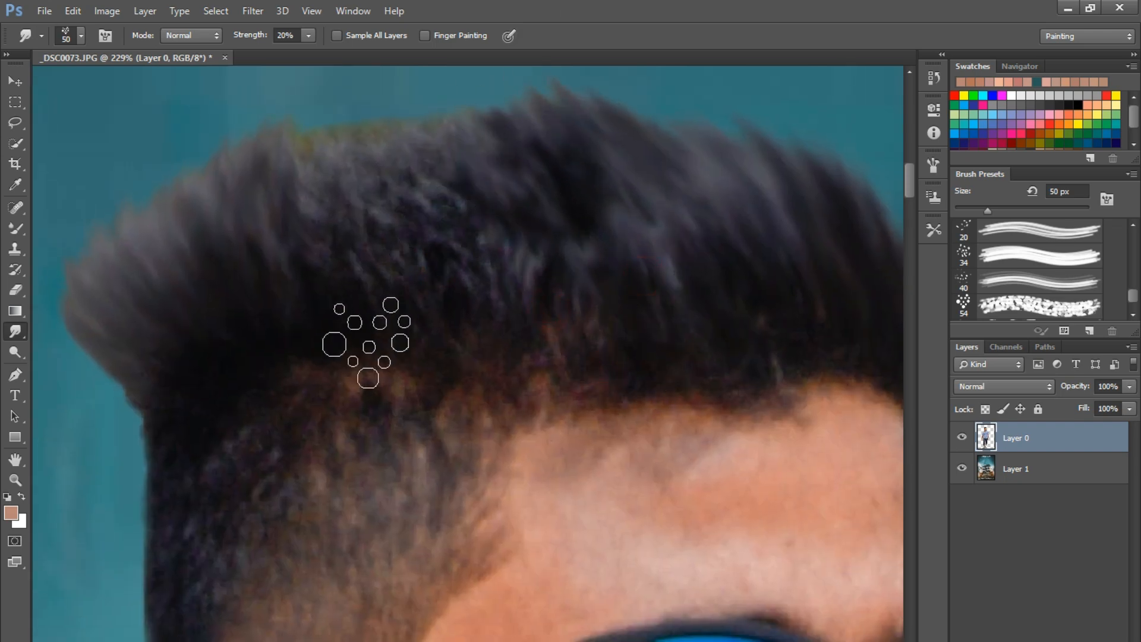
pyautogui.moveTo(369, 346)
pyautogui.mouseDown()
pyautogui.moveTo(329, 259)
pyautogui.moveTo(344, 143)
pyautogui.mouseUp()
pyautogui.moveTo(517, 343); pyautogui.dragTo(467, 145)
pyautogui.moveTo(453, 293); pyautogui.dragTo(407, 173)
pyautogui.moveTo(469, 312); pyautogui.dragTo(396, 131)
pyautogui.moveTo(494, 165); pyautogui.dragTo(458, 123)
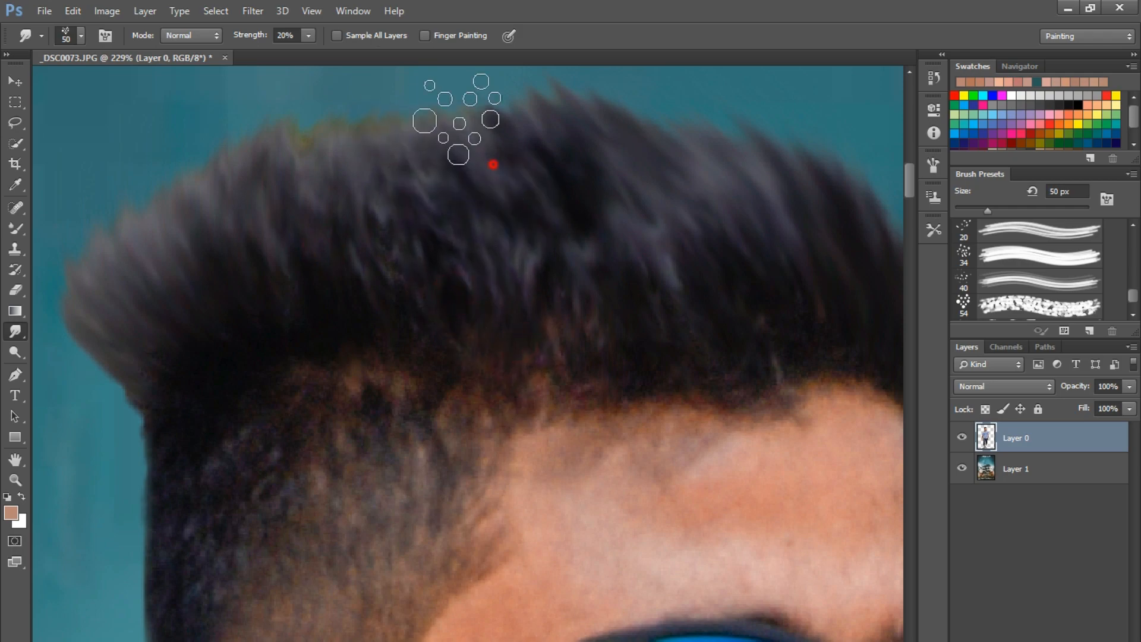
# Smudge the middle and front of the hair upward past the crown outline with the 50 px brush at 20% strength.
pyautogui.moveTo(575, 196); pyautogui.dragTo(396, 302)
pyautogui.moveTo(629, 365); pyautogui.dragTo(520, 149)
pyautogui.moveTo(573, 308); pyautogui.dragTo(516, 199)
pyautogui.moveTo(471, 265); pyautogui.dragTo(440, 146)
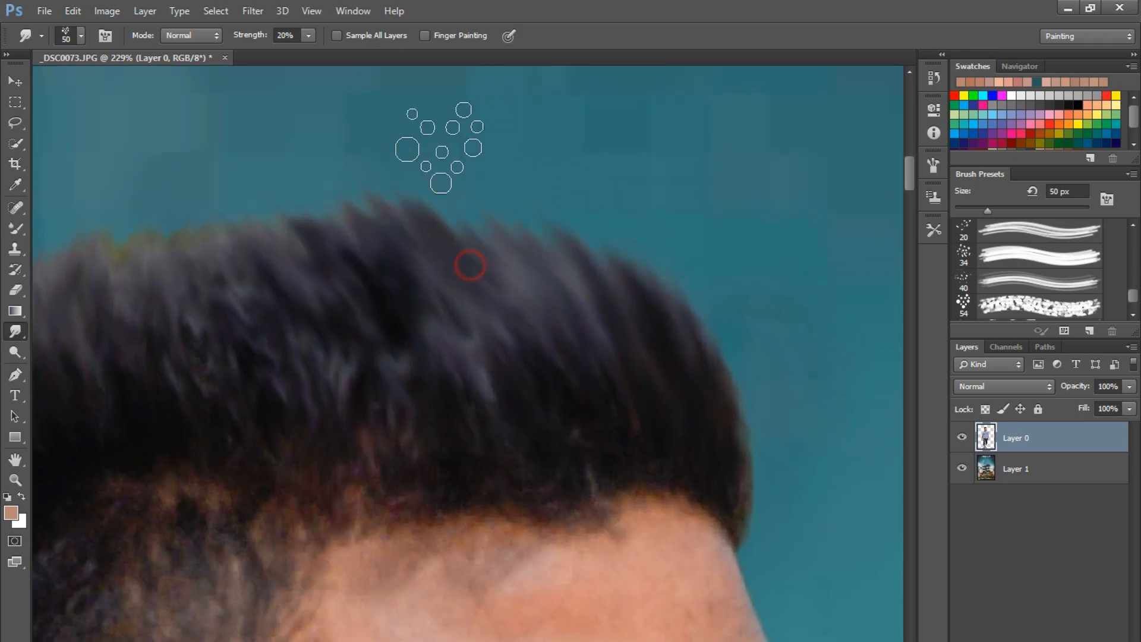
pyautogui.scroll(-2, 457, 147)
pyautogui.scroll(-5, 457, 147)
pyautogui.scroll(5, 377, 147)
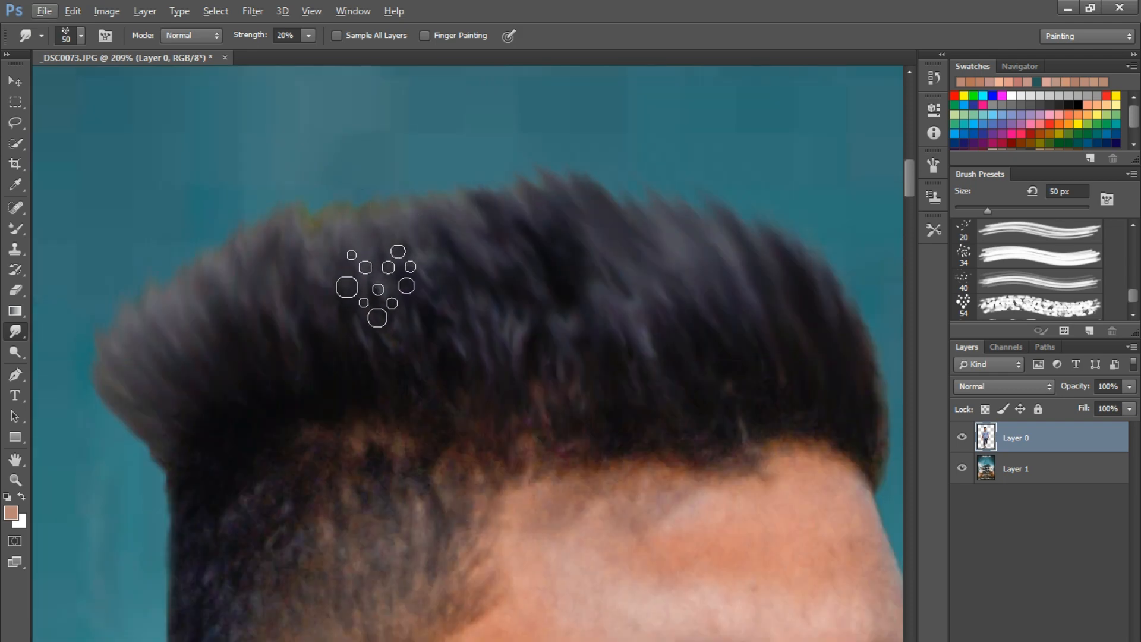
# Smudge the yellowish fringe and dark strands along the crown outline upward to blend the hair edge.
pyautogui.moveTo(328, 240); pyautogui.dragTo(324, 181)
pyautogui.moveTo(583, 297); pyautogui.dragTo(505, 190)
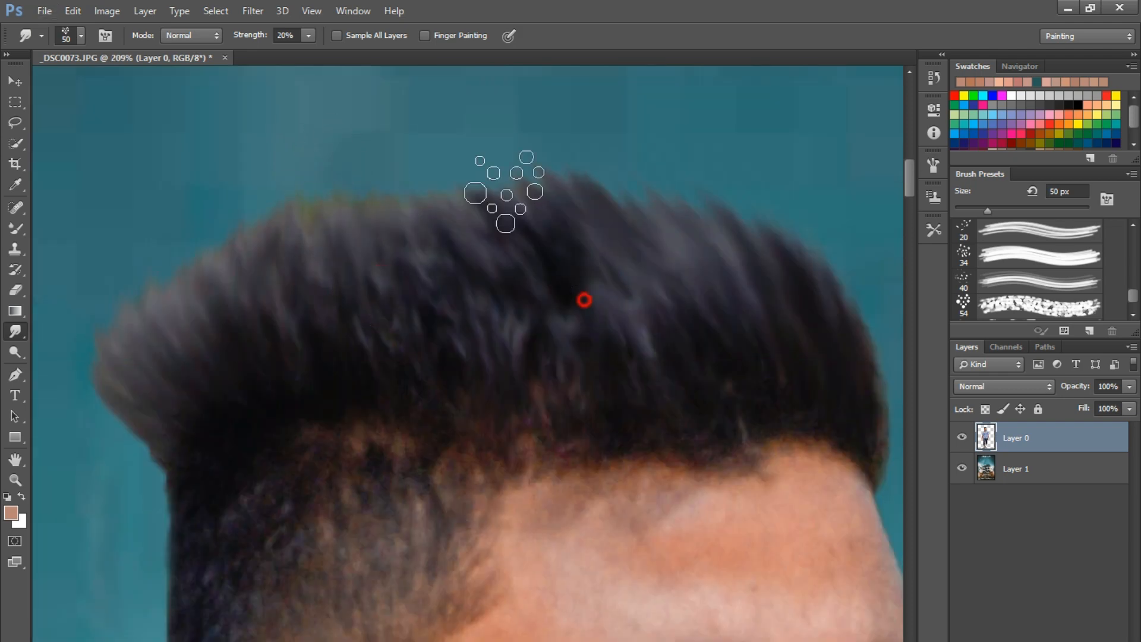
pyautogui.moveTo(534, 241); pyautogui.dragTo(479, 180)
pyautogui.moveTo(781, 306); pyautogui.dragTo(765, 276)
# Smudge the front edge of the hair above the forehead outward into short upward spikes.
pyautogui.scroll(2, 749, 295)
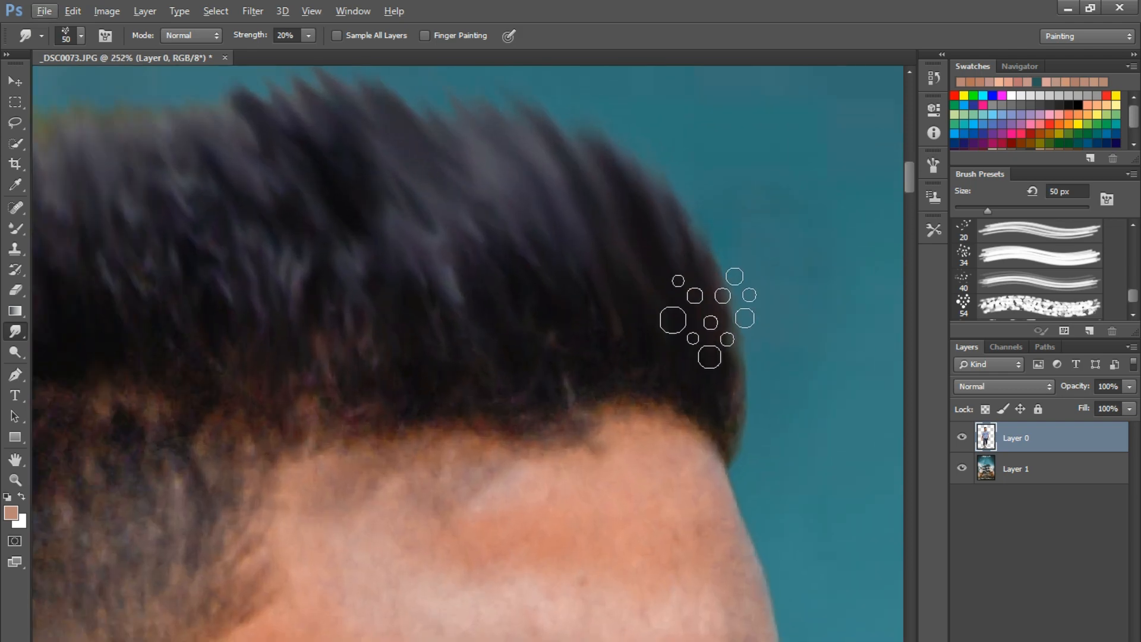
pyautogui.click(684, 274)
pyautogui.moveTo(675, 210)
pyautogui.mouseDown()
pyautogui.moveTo(666, 145)
pyautogui.moveTo(650, 135)
pyautogui.mouseUp()
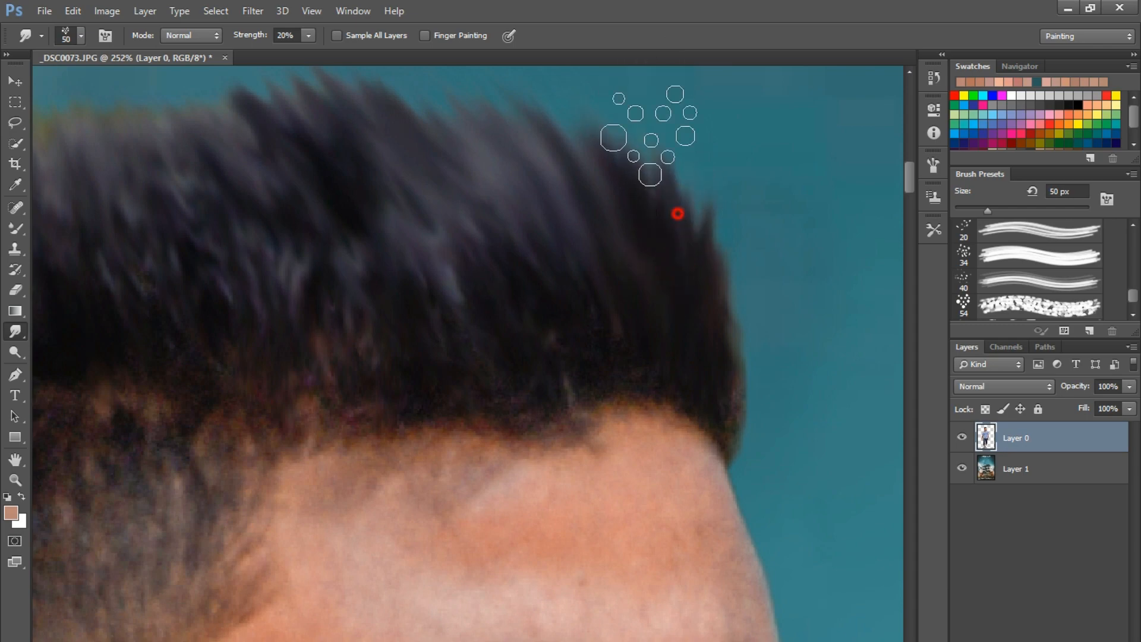
pyautogui.moveTo(611, 183)
pyautogui.mouseDown()
pyautogui.moveTo(540, 170)
pyautogui.moveTo(607, 305)
pyautogui.mouseUp()
pyautogui.scroll(-5, 564, 170)
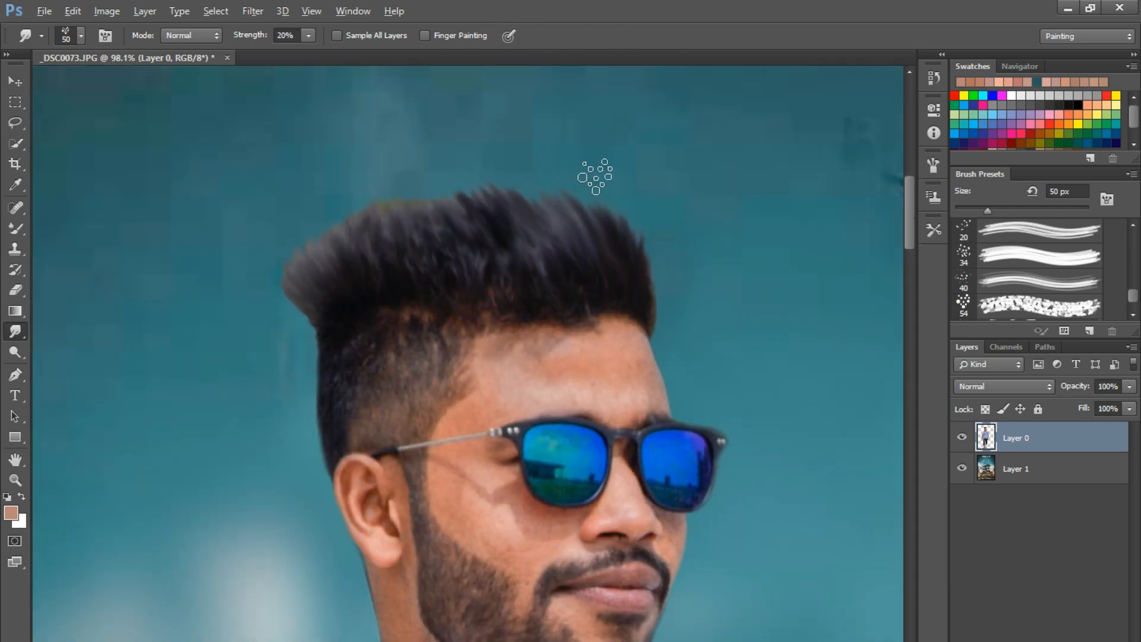
# Refine the strands at the back, crown and front of the hair with further upward smudges.
pyautogui.scroll(3, 523, 190)
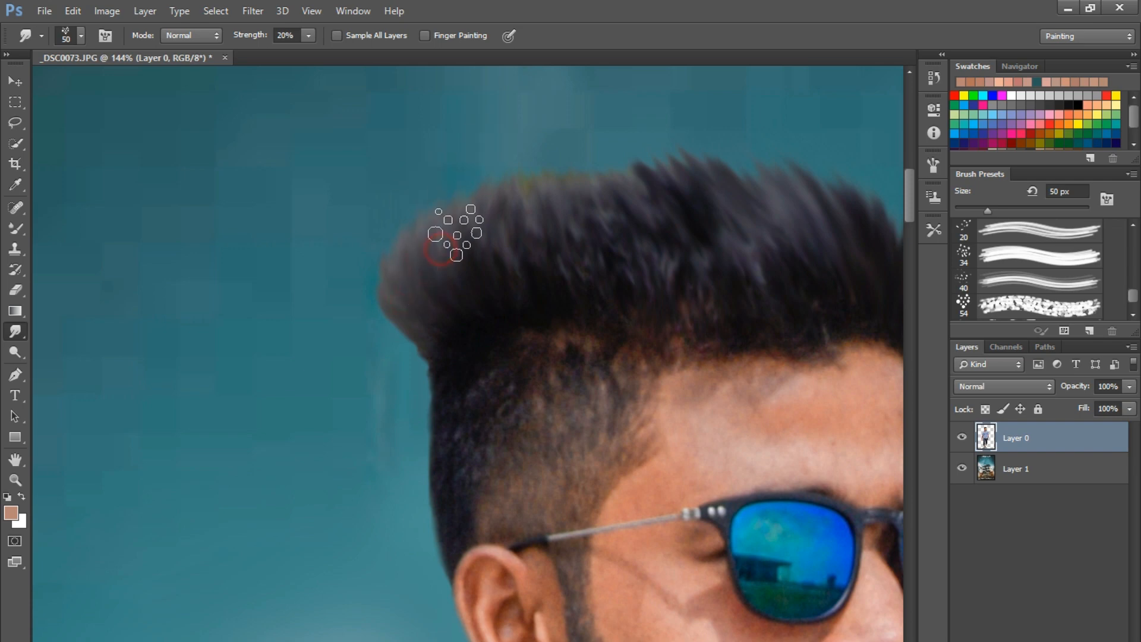
pyautogui.scroll(-3, 663, 242)
pyautogui.scroll(4, 657, 204)
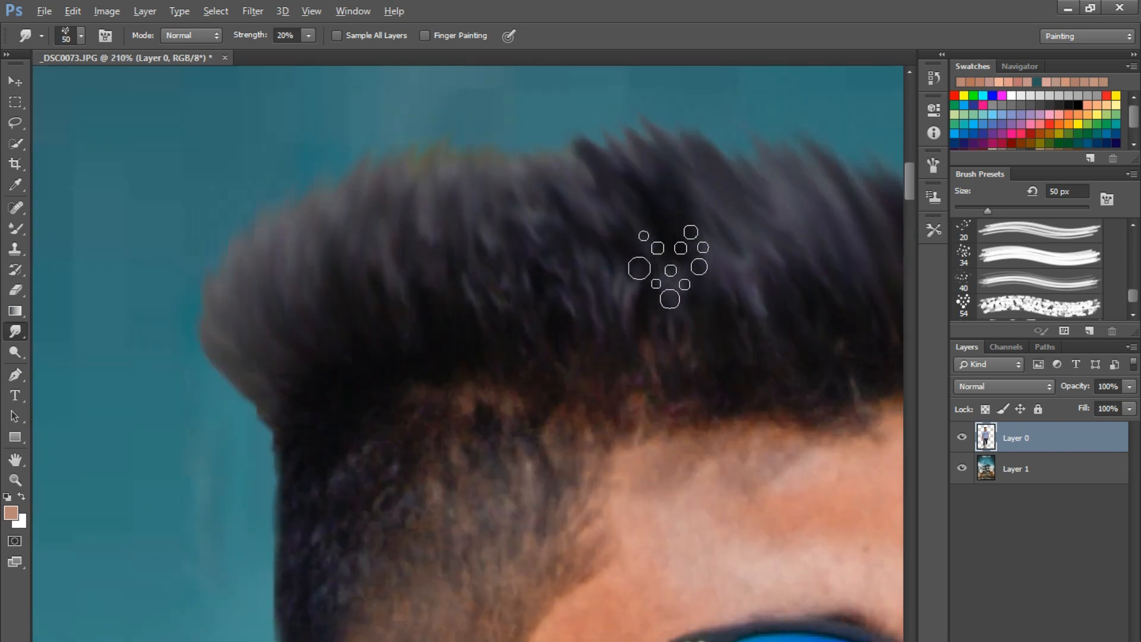
pyautogui.moveTo(556, 267); pyautogui.dragTo(580, 159)
pyautogui.scroll(-3, 636, 158)
pyautogui.scroll(2, 632, 191)
pyautogui.moveTo(555, 188); pyautogui.dragTo(550, 174)
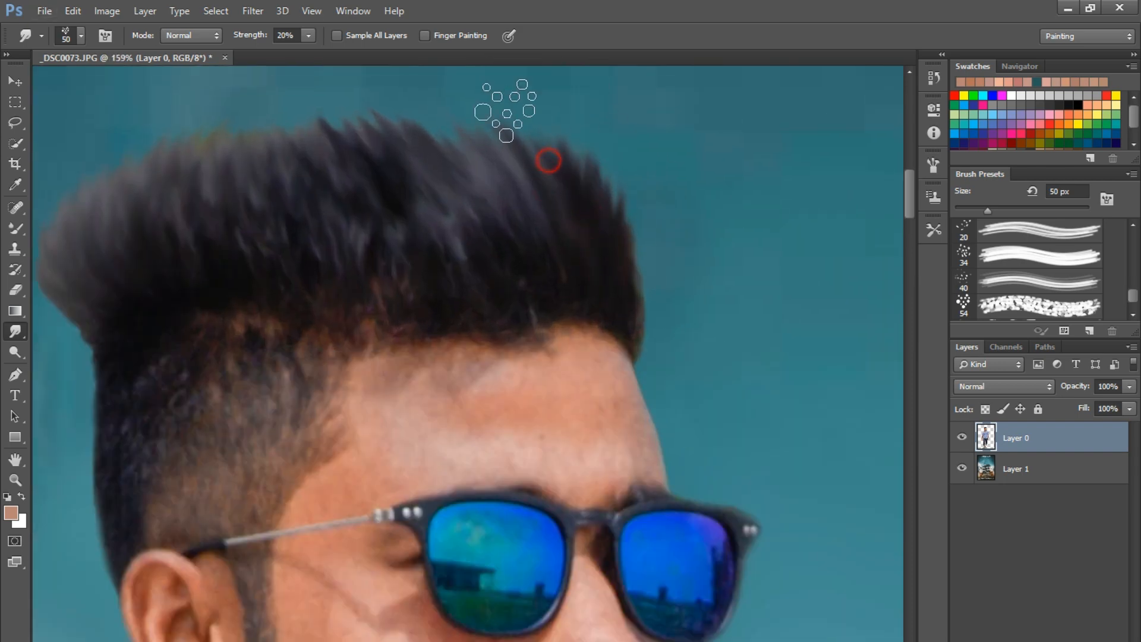
pyautogui.scroll(-10, 363, 179)
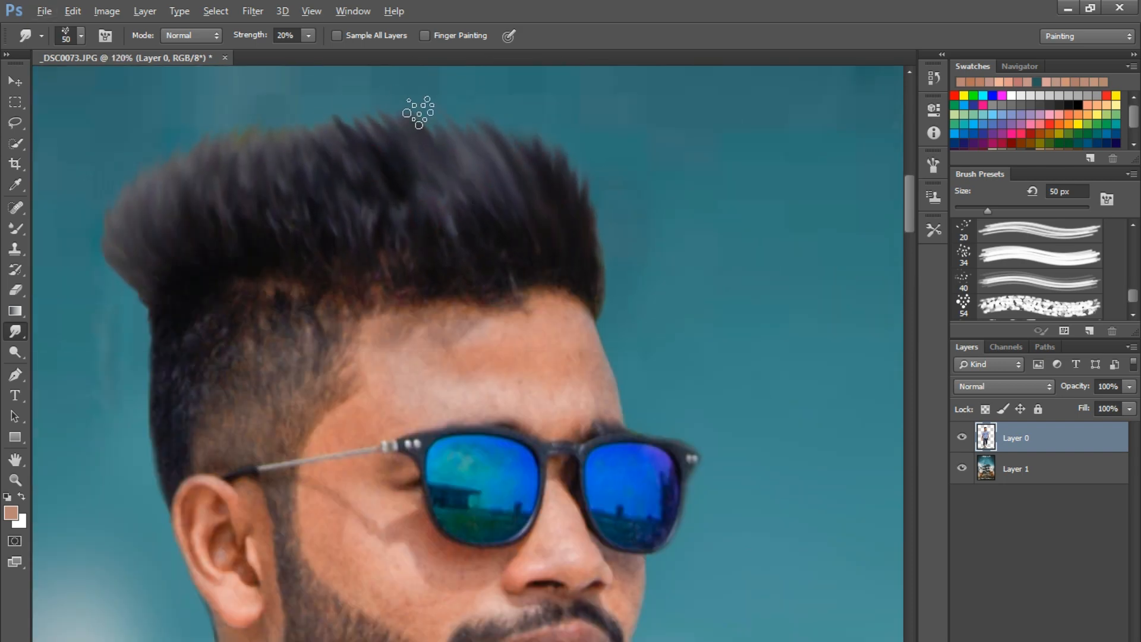
pyautogui.scroll(10, 493, 171)
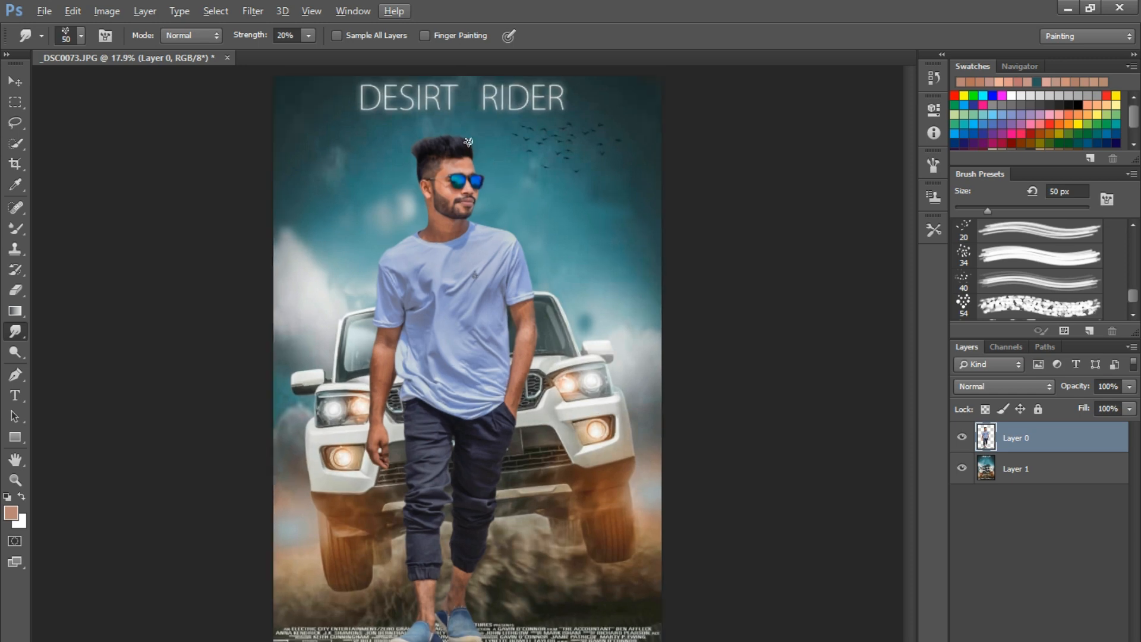
pyautogui.moveTo(508, 243); pyautogui.dragTo(469, 153)
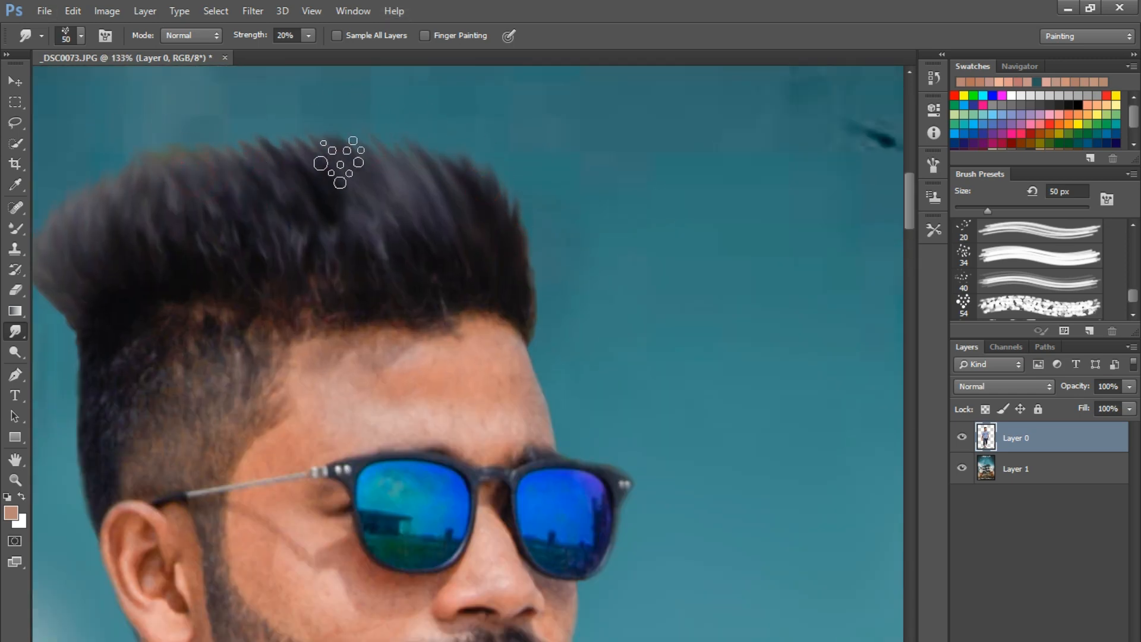
pyautogui.scroll(-6, 414, 110)
pyautogui.scroll(6, 316, 143)
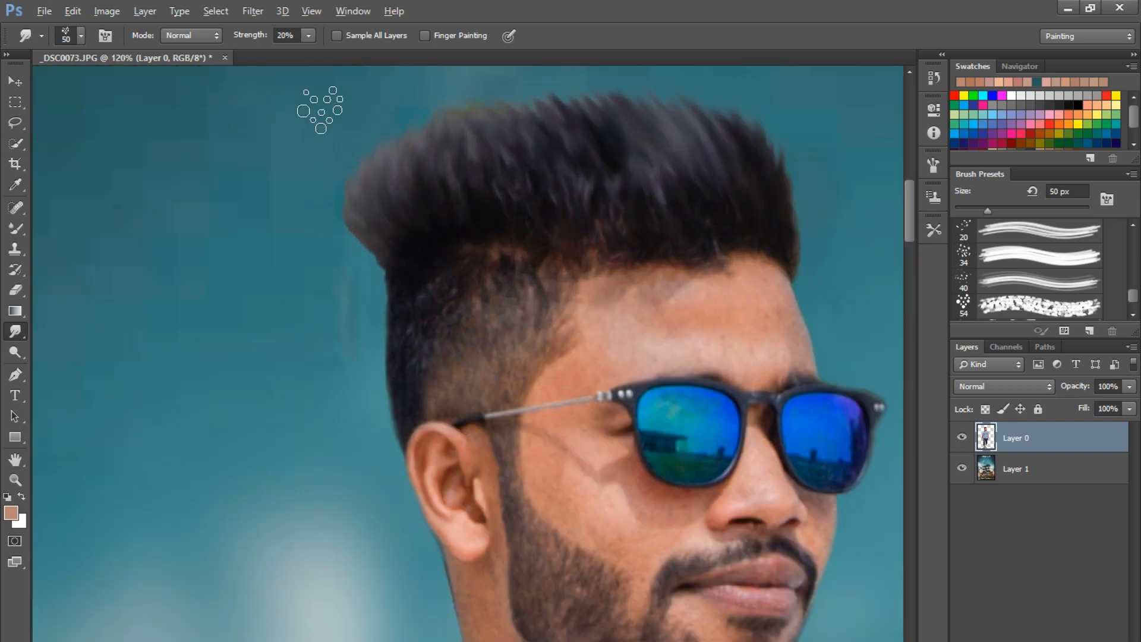
# Erase the soft bulge at the back edge of the hair with a 20 px soft eraser at 100% opacity.
pyautogui.press('e')
pyautogui.click(330, 161)
pyautogui.scroll(4, 330, 149)
pyautogui.press('r')
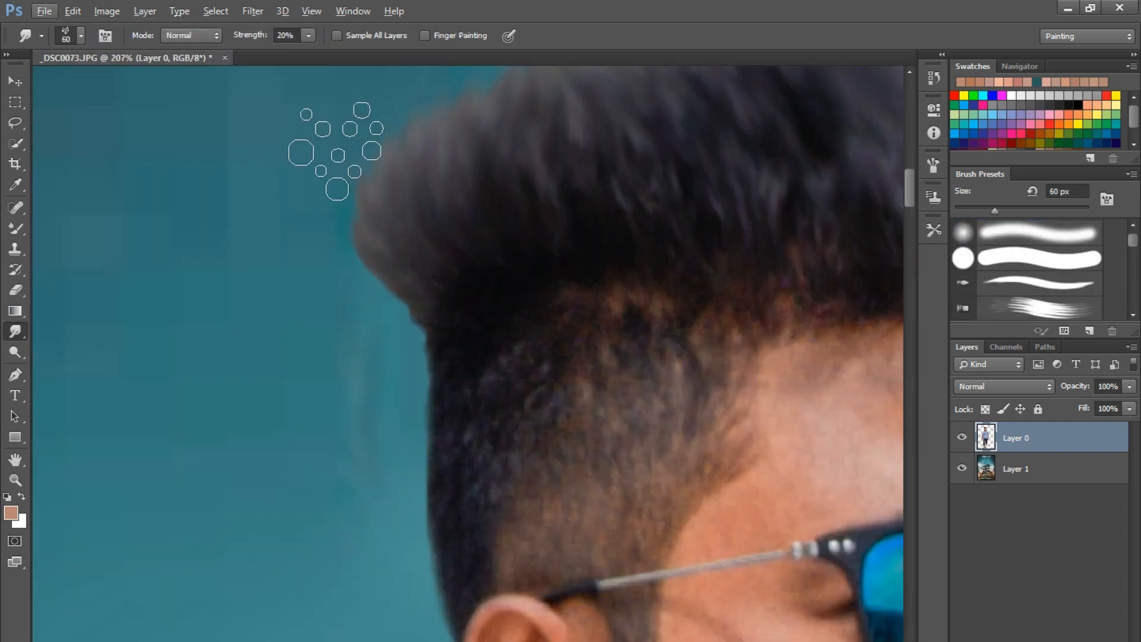
pyautogui.hotkey('alt', 'e')
pyautogui.click(321, 165)
pyautogui.press('r')
pyautogui.press('e')
pyautogui.click(325, 163)
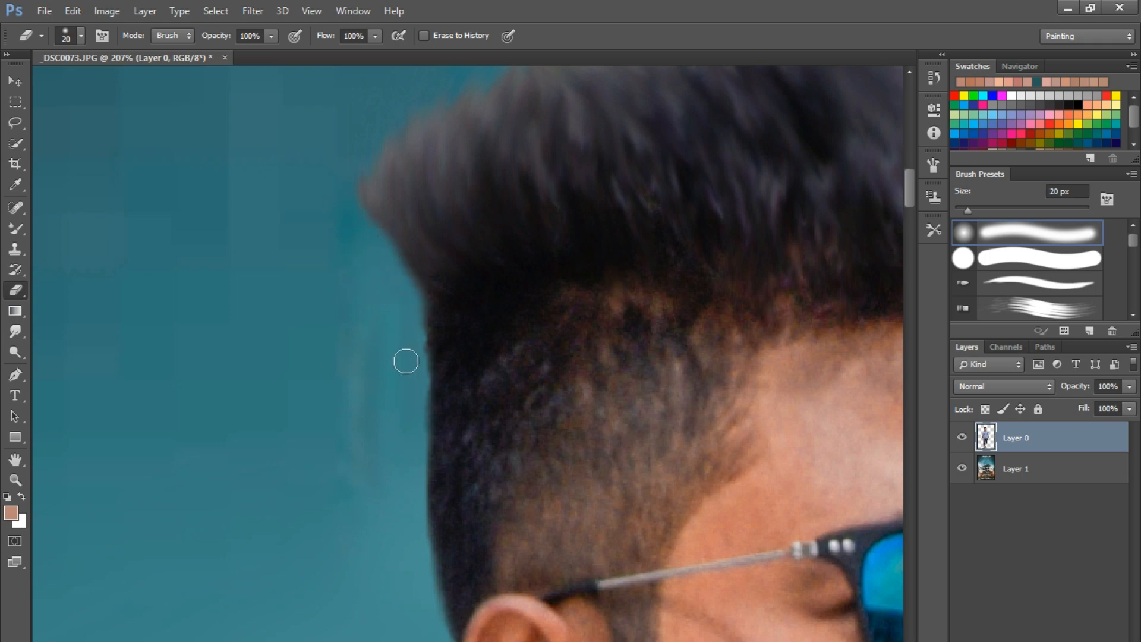
pyautogui.scroll(-10, 345, 243)
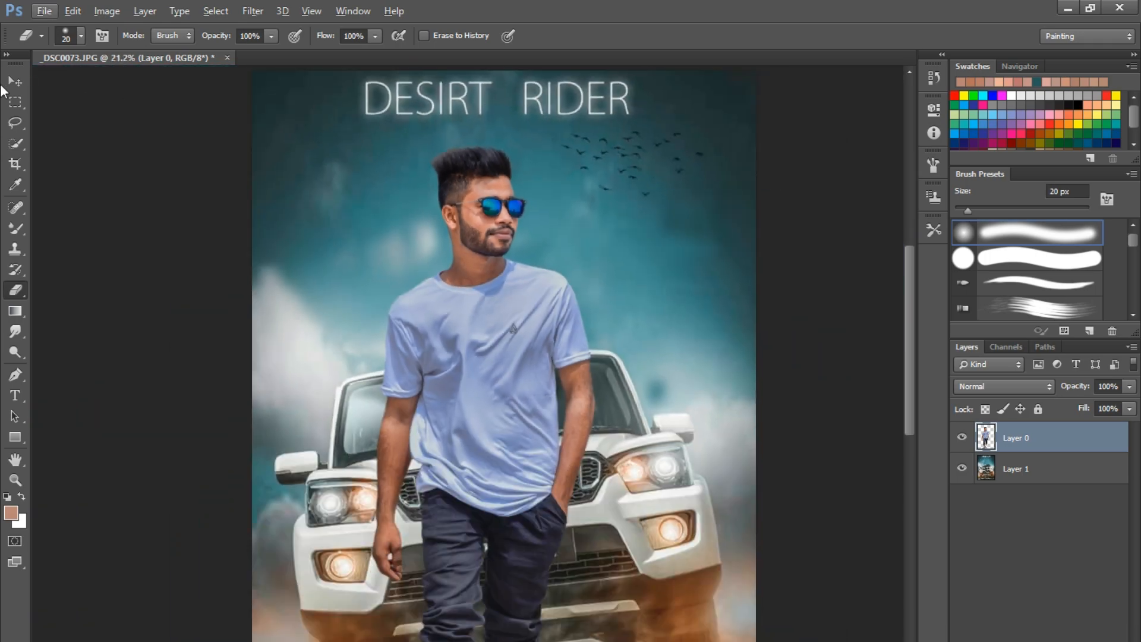
# Sample a light skin tone from the man's forehead as the foreground colour.
pyautogui.click(15, 81)
pyautogui.scroll(-1, 339, 154)
pyautogui.scroll(3, 485, 163)
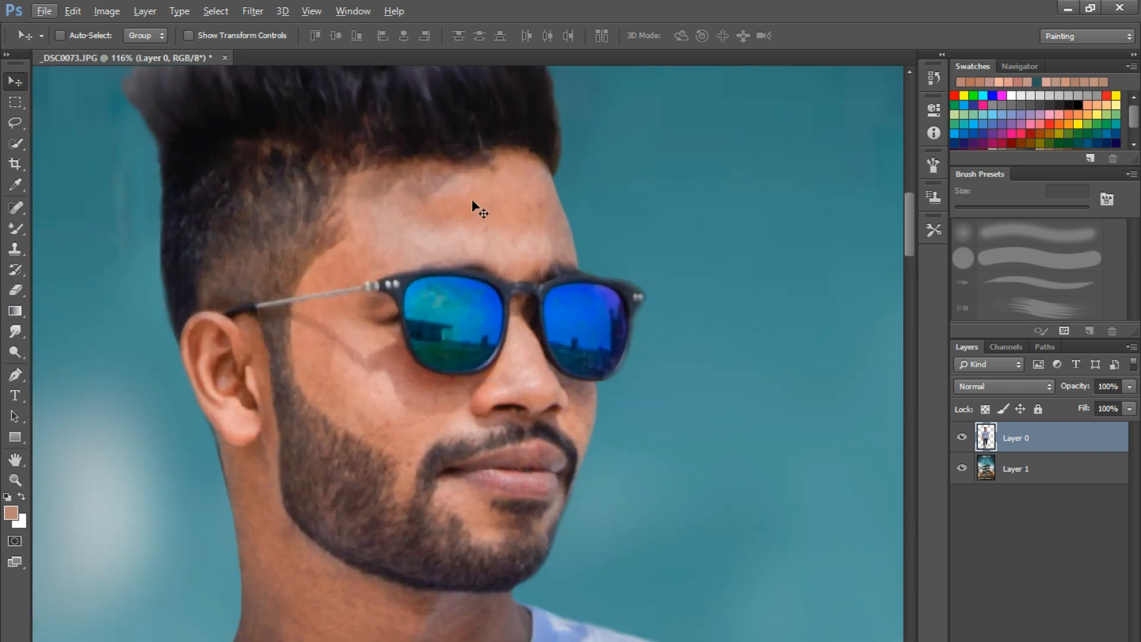
pyautogui.press('i')
pyautogui.moveTo(471, 204)
pyautogui.mouseDown()
pyautogui.moveTo(471, 191)
pyautogui.moveTo(484, 275)
pyautogui.moveTo(492, 233)
pyautogui.moveTo(492, 250)
pyautogui.mouseUp()
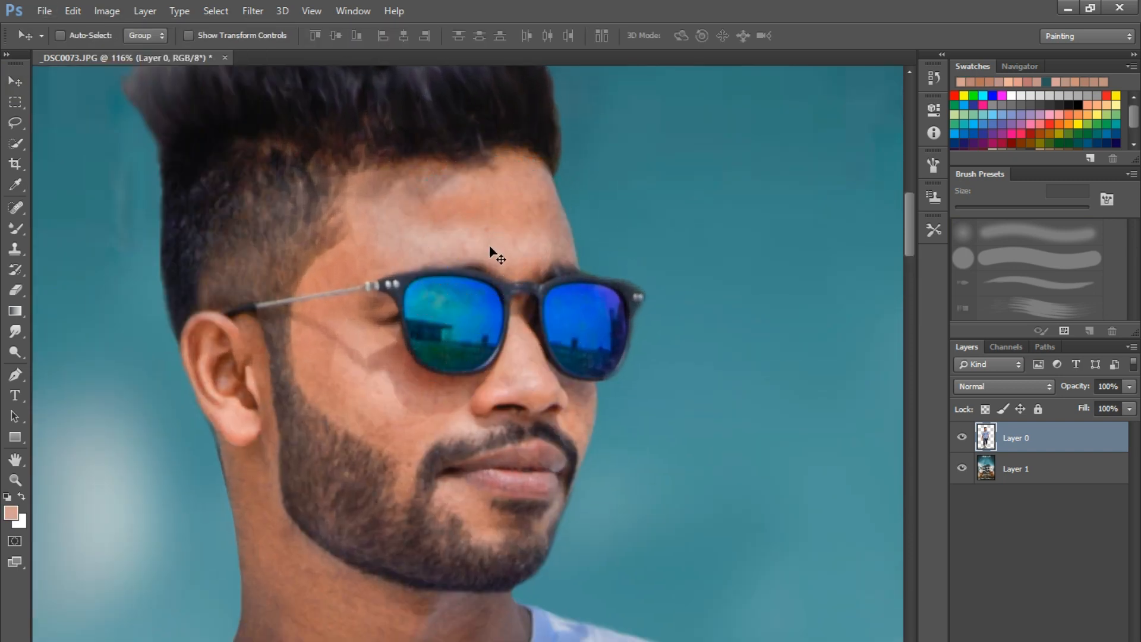
# Add a new layer above the man for skin painting, with 54% opacity and 56% fill.
pyautogui.press('b')
pyautogui.hotkey('ctrl', 'shift', 'alt', 'n')
pyautogui.click(1129, 387)
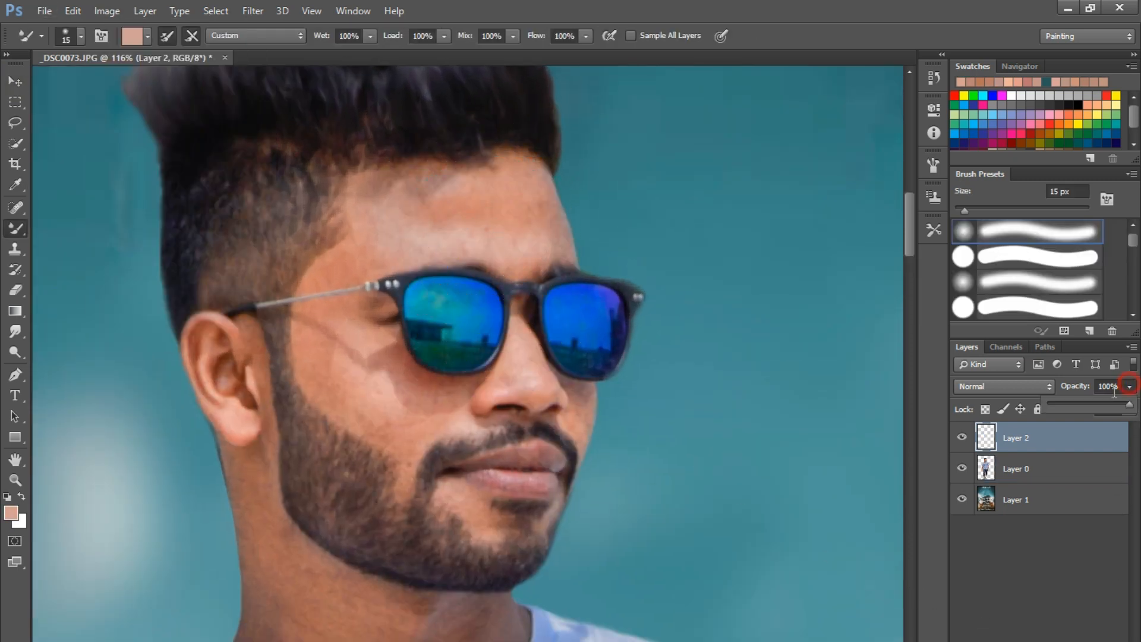
pyautogui.click(1129, 410)
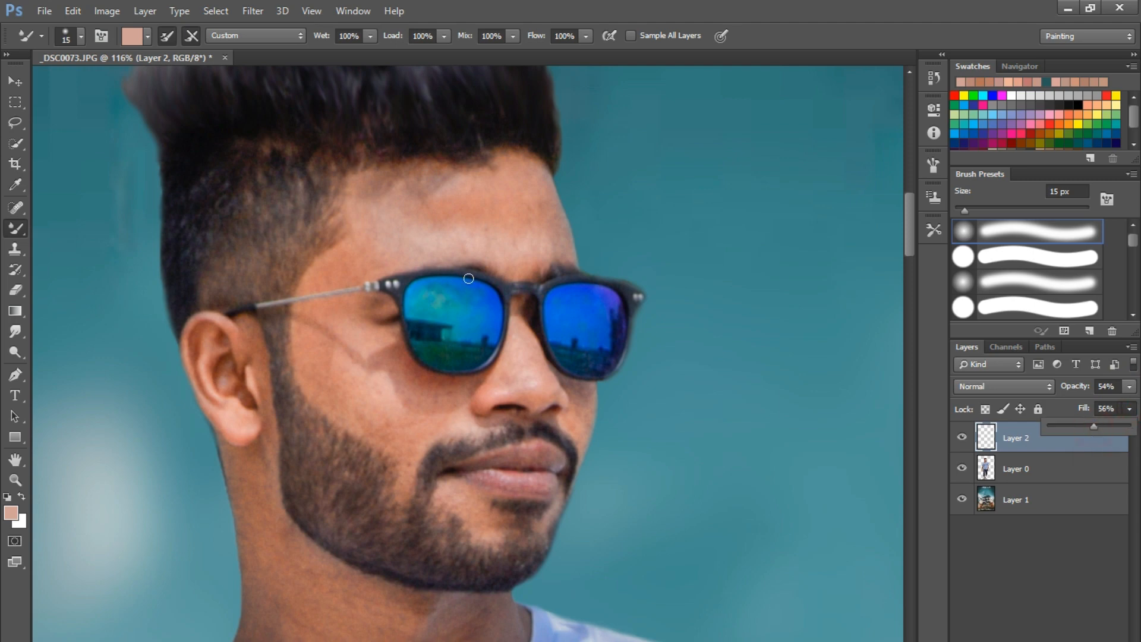
# Smooth the forehead skin on the new layer with the Mixer Brush, using soft brush sizes up to 80 px.
pyautogui.scroll(2, 468, 278)
pyautogui.press(']')
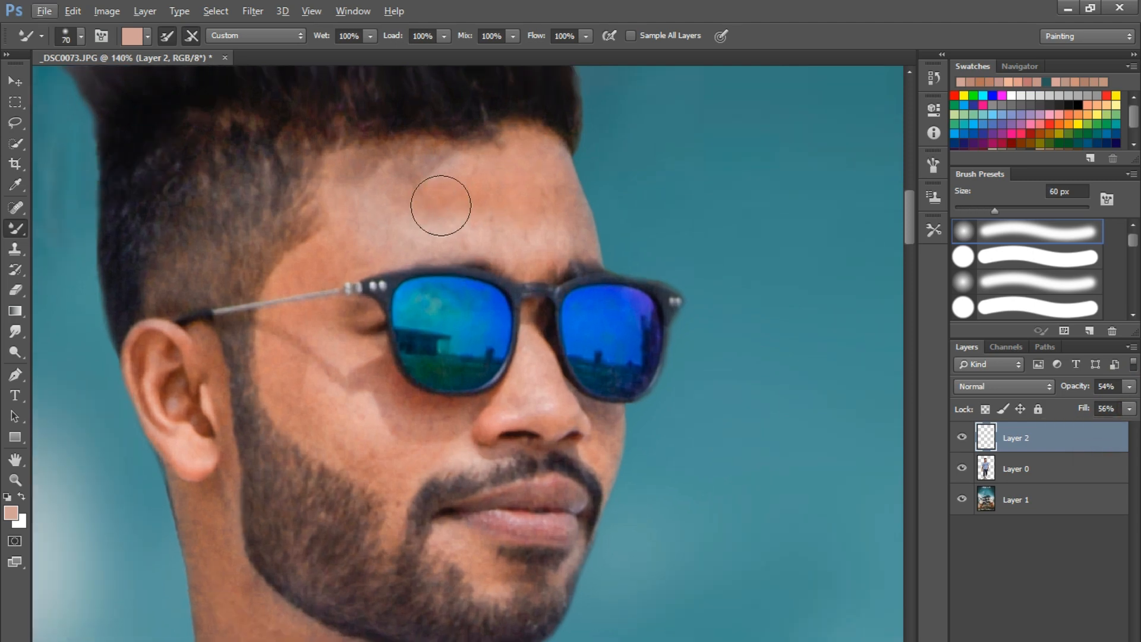
pyautogui.press(']')
pyautogui.moveTo(438, 207); pyautogui.dragTo(408, 214)
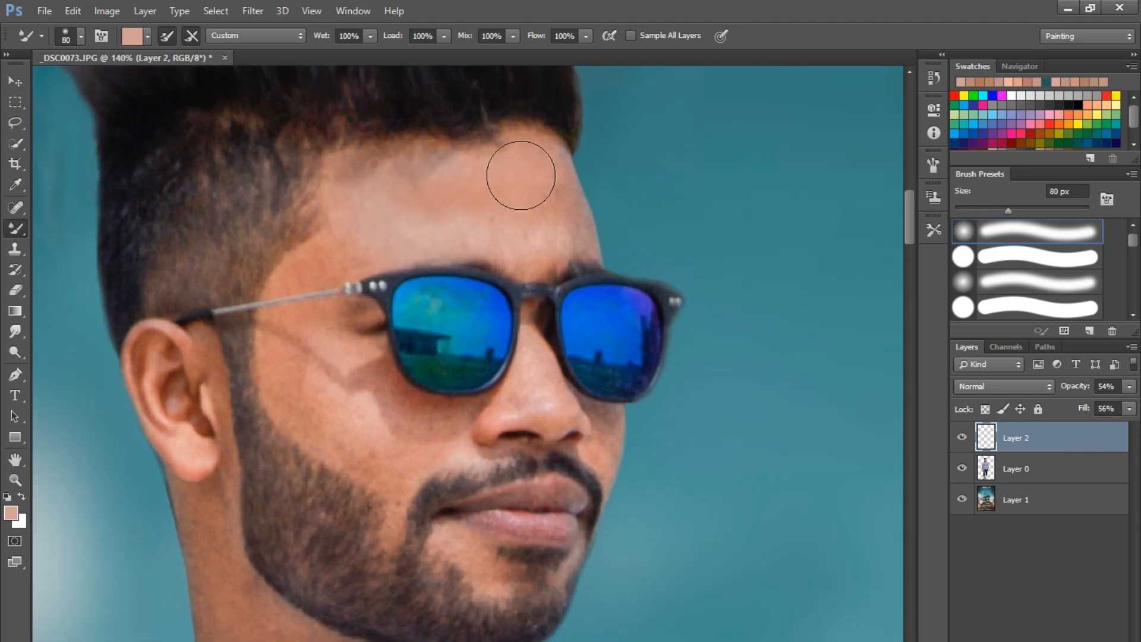
pyautogui.moveTo(597, 223)
pyautogui.mouseDown()
pyautogui.moveTo(534, 231)
pyautogui.moveTo(491, 194)
pyautogui.moveTo(412, 198)
pyautogui.mouseUp()
pyautogui.hotkey('ctrl', 'z')
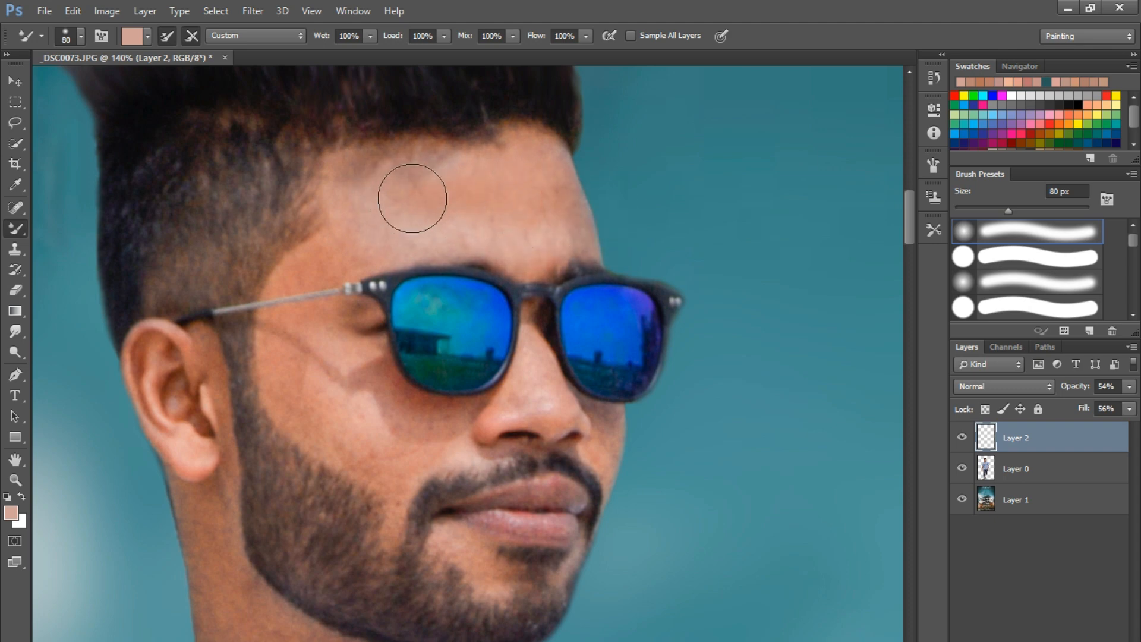
pyautogui.moveTo(461, 168); pyautogui.dragTo(474, 158)
pyautogui.press('[')
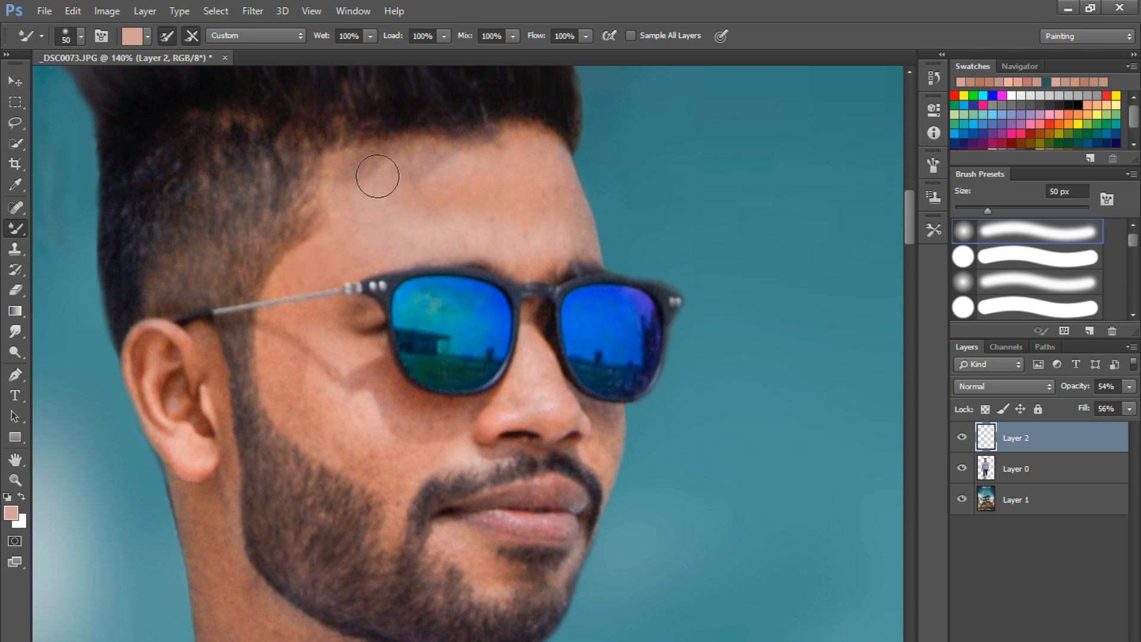
# Smooth the skin on the nose and the cheek below the sunglasses with a 50 to 60 px Mixer Brush.
pyautogui.moveTo(525, 309); pyautogui.dragTo(530, 336)
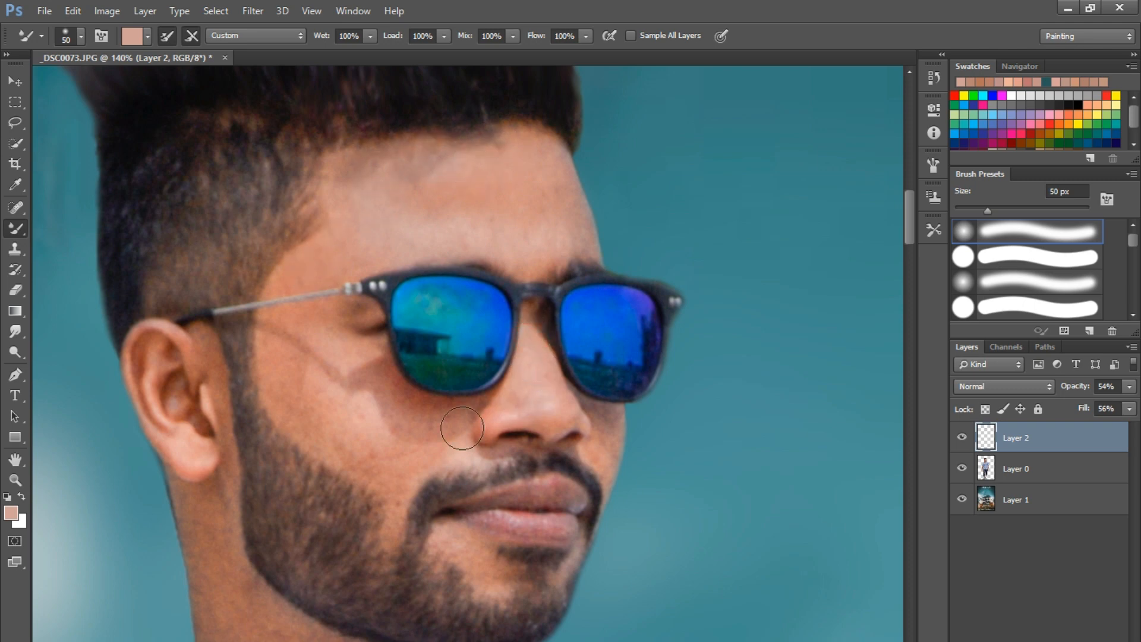
pyautogui.moveTo(462, 428); pyautogui.dragTo(427, 416)
pyautogui.press(']')
pyautogui.click(395, 454)
pyautogui.moveTo(313, 400)
pyautogui.mouseDown()
pyautogui.moveTo(351, 390)
pyautogui.moveTo(347, 348)
pyautogui.moveTo(310, 331)
pyautogui.mouseUp()
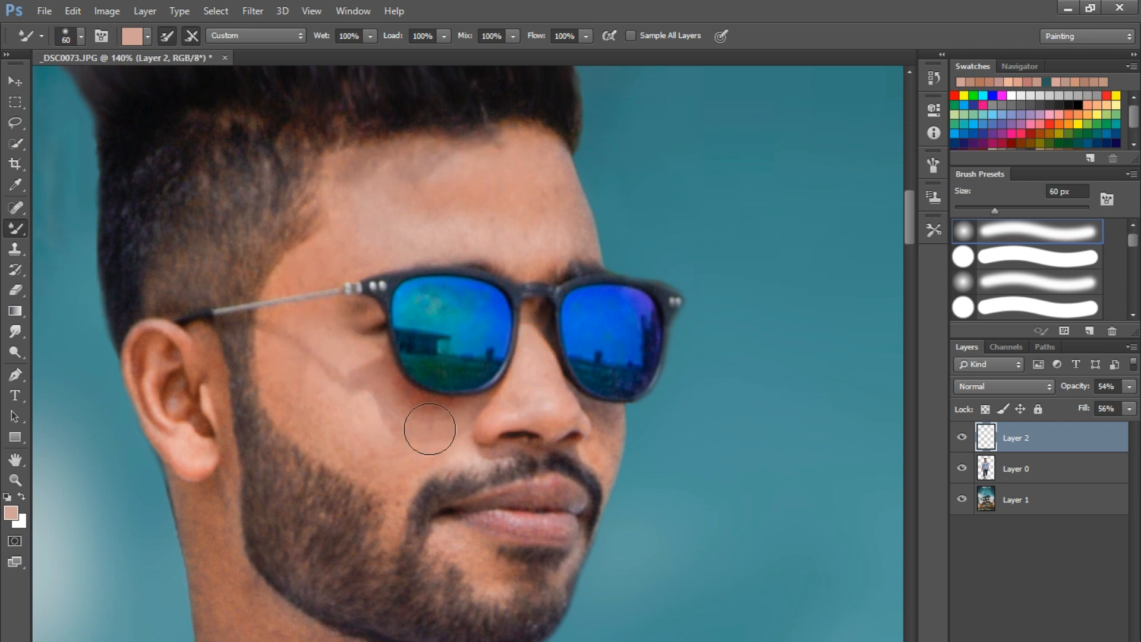
# Smooth the chin skin with a 40 px Mixer Brush and the ear with a 50 px one.
pyautogui.press('[')
pyautogui.press('[')
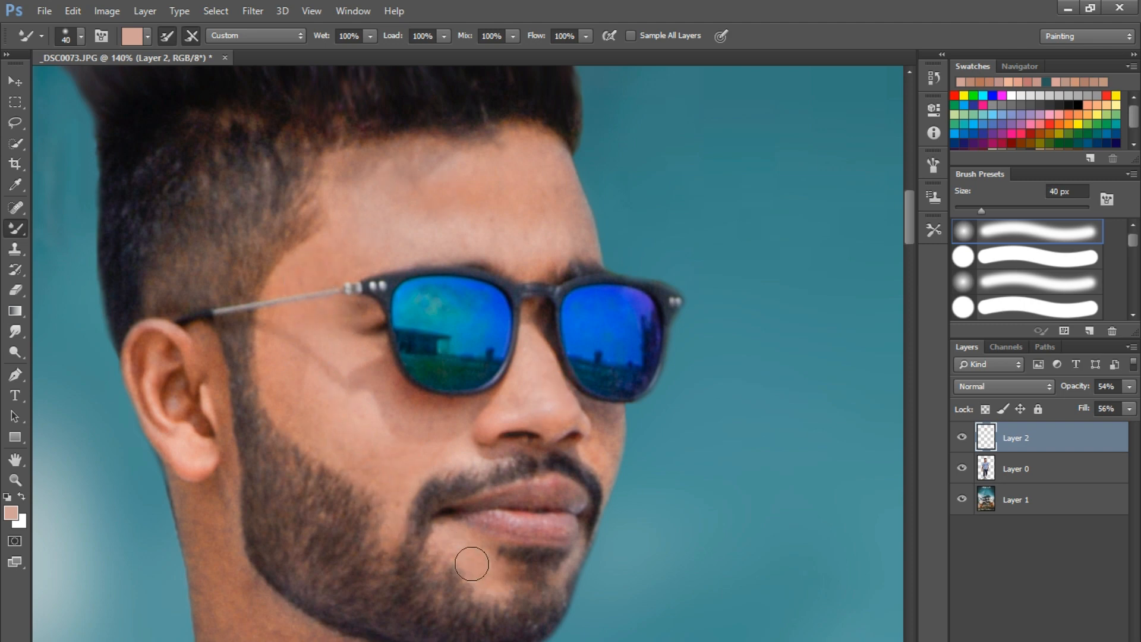
pyautogui.moveTo(199, 387)
pyautogui.mouseDown()
pyautogui.moveTo(198, 356)
pyautogui.moveTo(213, 442)
pyautogui.moveTo(168, 391)
pyautogui.moveTo(153, 339)
pyautogui.mouseUp()
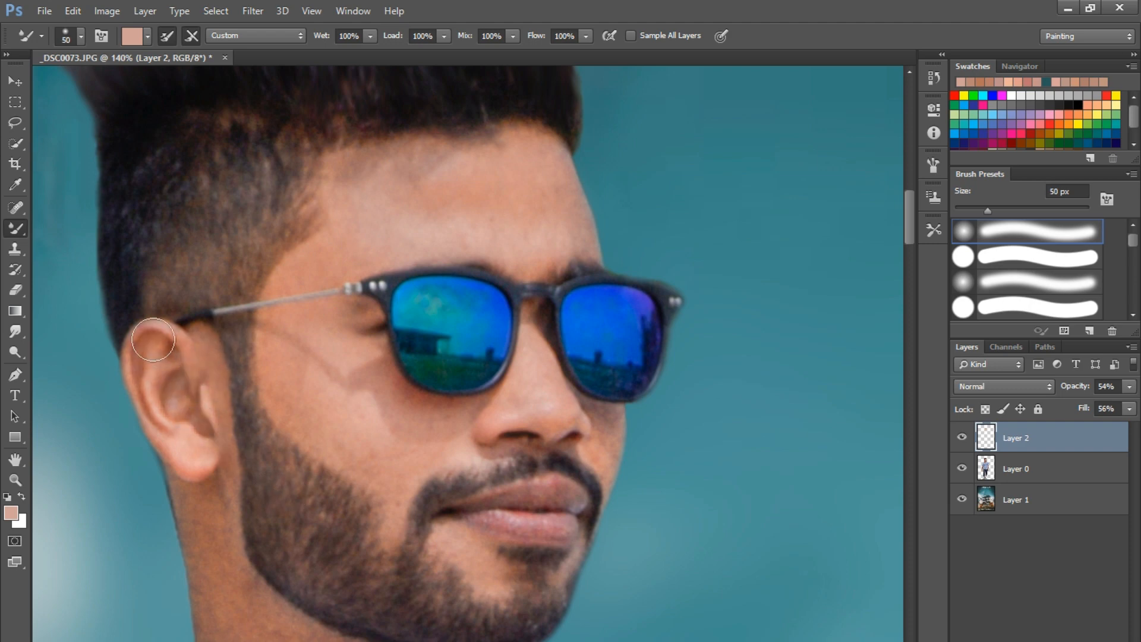
# Smooth the neck skin from below the ear and beard down to the shirt collar with the 50 px Mixer Brush.
pyautogui.moveTo(202, 492); pyautogui.dragTo(186, 331)
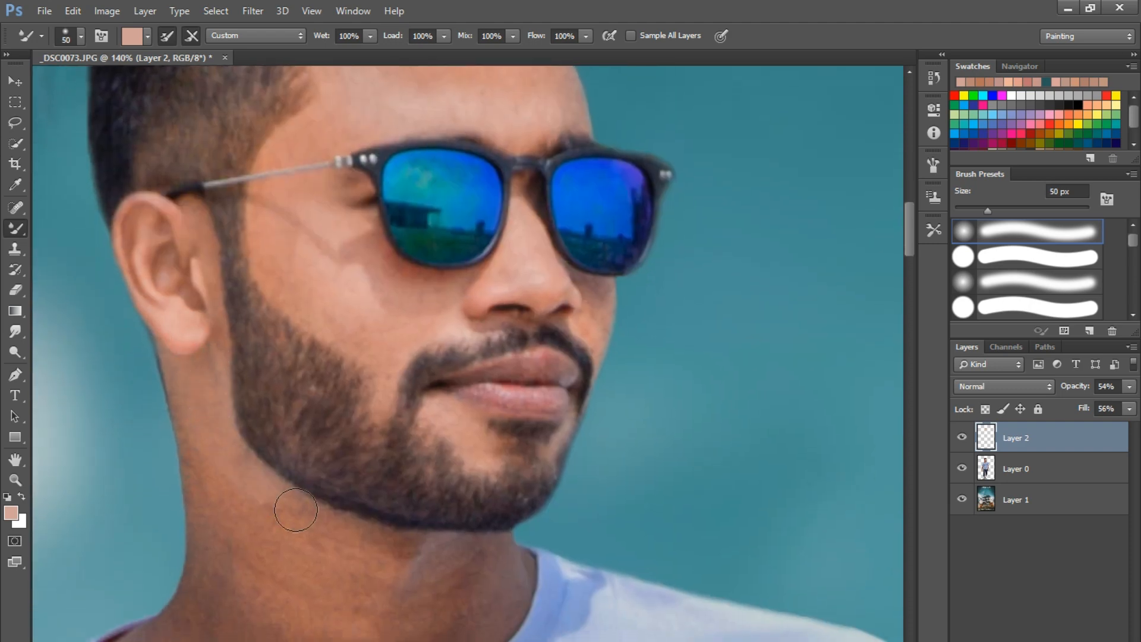
pyautogui.moveTo(397, 569)
pyautogui.mouseDown()
pyautogui.moveTo(329, 481)
pyautogui.moveTo(402, 468)
pyautogui.moveTo(428, 485)
pyautogui.moveTo(417, 526)
pyautogui.moveTo(315, 527)
pyautogui.moveTo(342, 437)
pyautogui.moveTo(325, 491)
pyautogui.moveTo(347, 500)
pyautogui.mouseUp()
pyautogui.moveTo(266, 506)
pyautogui.mouseDown()
pyautogui.moveTo(140, 494)
pyautogui.moveTo(90, 476)
pyautogui.moveTo(278, 522)
pyautogui.mouseUp()
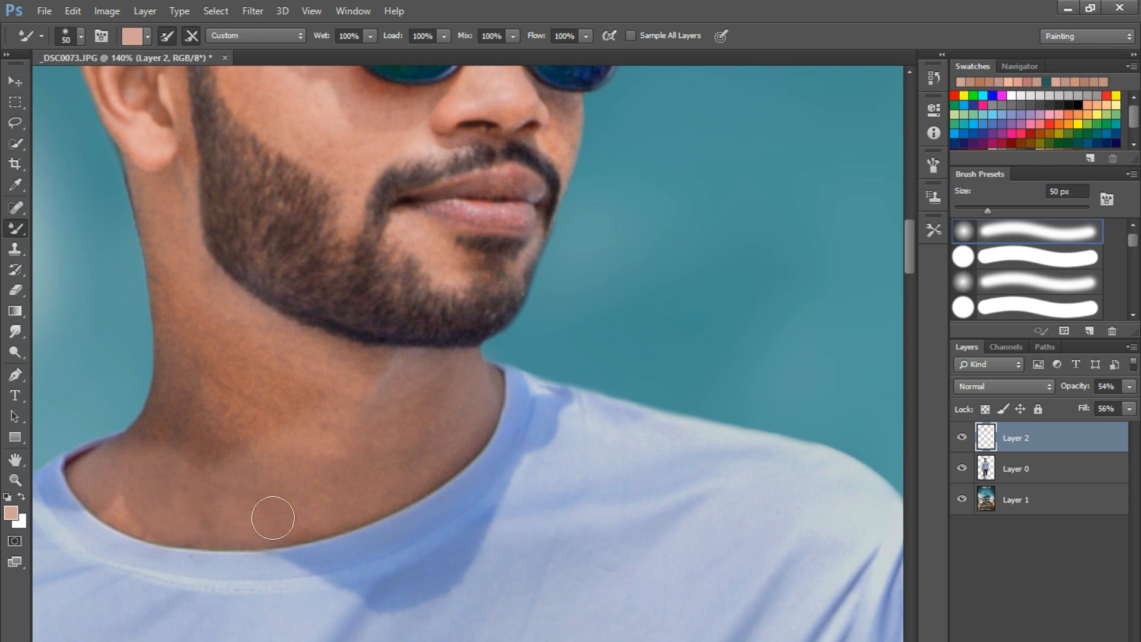
pyautogui.moveTo(243, 419)
pyautogui.mouseDown()
pyautogui.moveTo(371, 399)
pyautogui.moveTo(255, 394)
pyautogui.mouseUp()
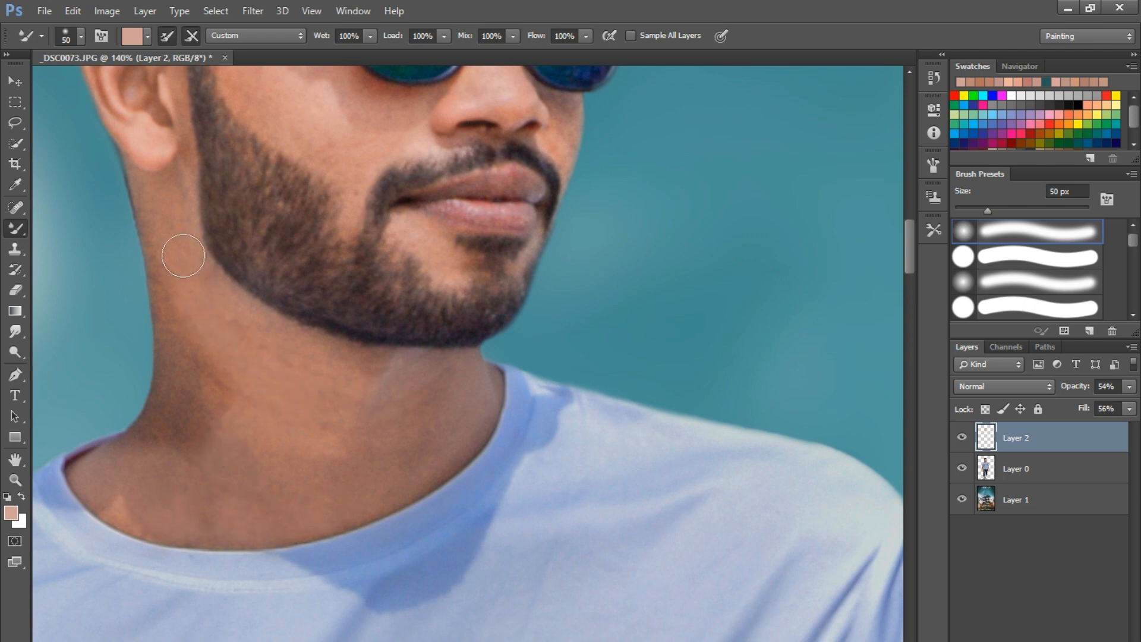
pyautogui.moveTo(190, 317)
pyautogui.mouseDown()
pyautogui.moveTo(200, 432)
pyautogui.moveTo(153, 458)
pyautogui.moveTo(177, 295)
pyautogui.mouseUp()
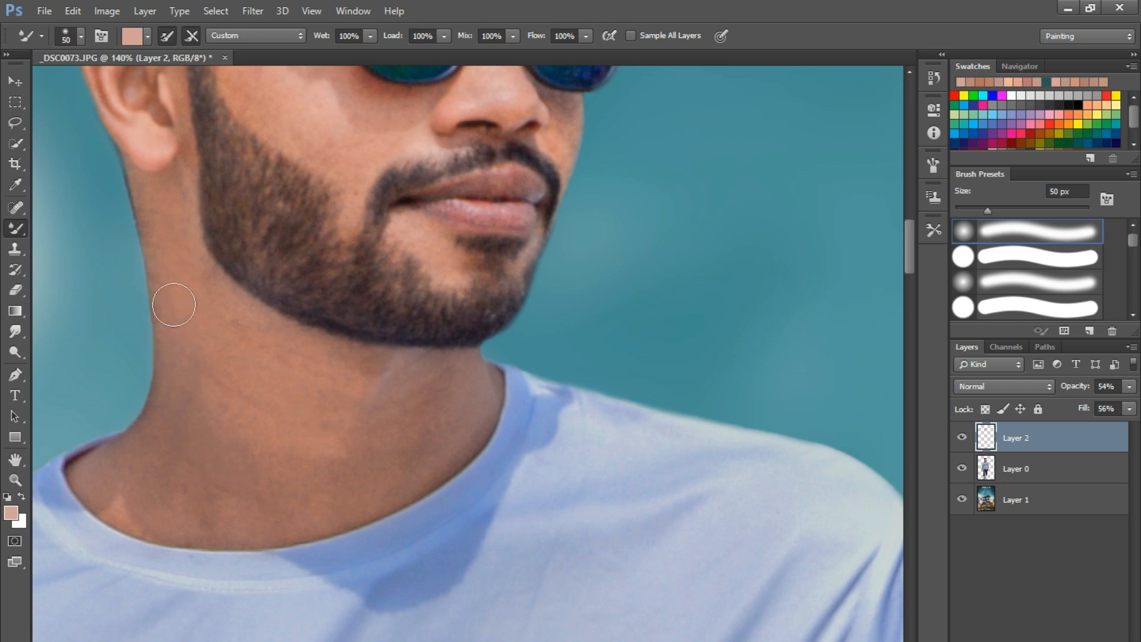
# Smooth the nose tip with the 50 px Mixer Brush and touch up the lower face at 25 px.
pyautogui.moveTo(254, 358); pyautogui.dragTo(153, 602)
pyautogui.moveTo(304, 355); pyautogui.dragTo(273, 393)
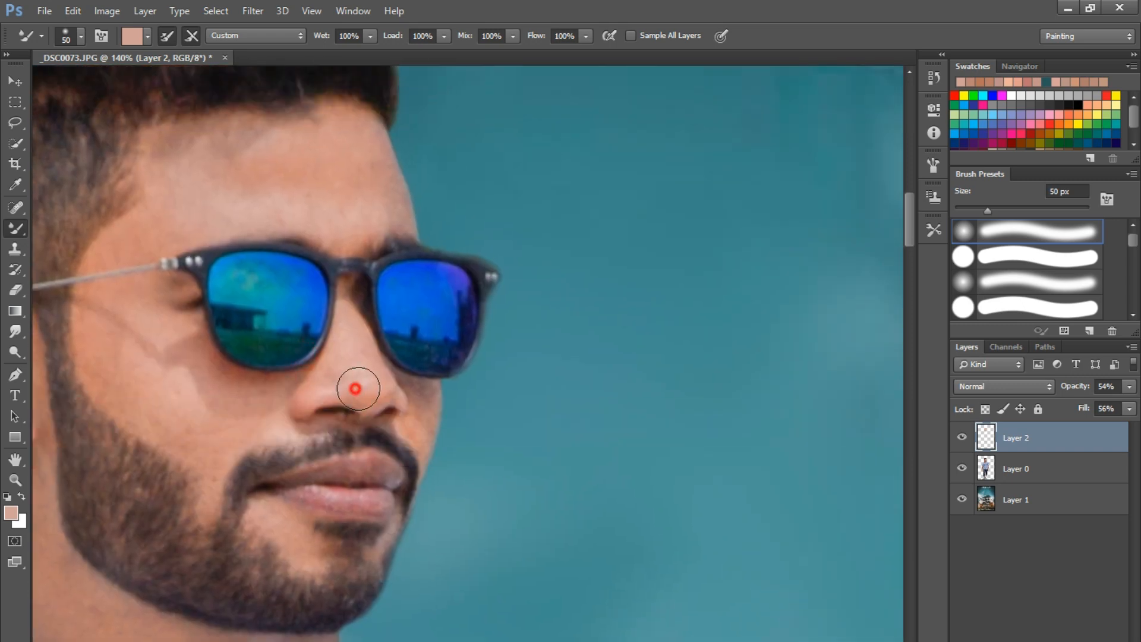
pyautogui.moveTo(358, 388)
pyautogui.mouseDown()
pyautogui.moveTo(414, 416)
pyautogui.moveTo(319, 325)
pyautogui.mouseUp()
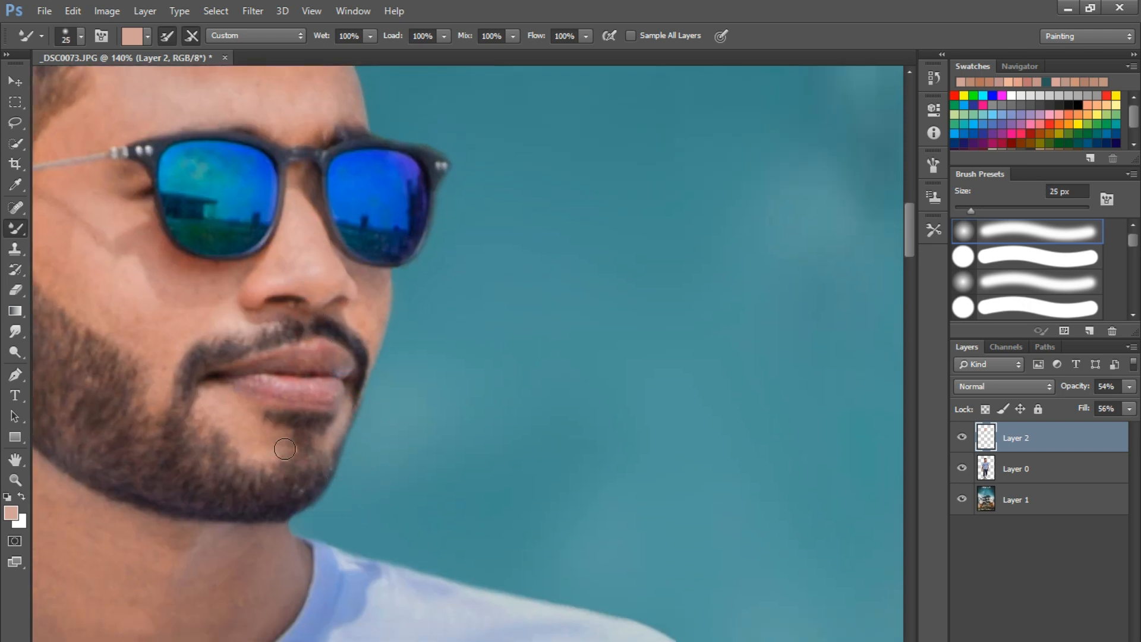
pyautogui.scroll(-12, 147, 369)
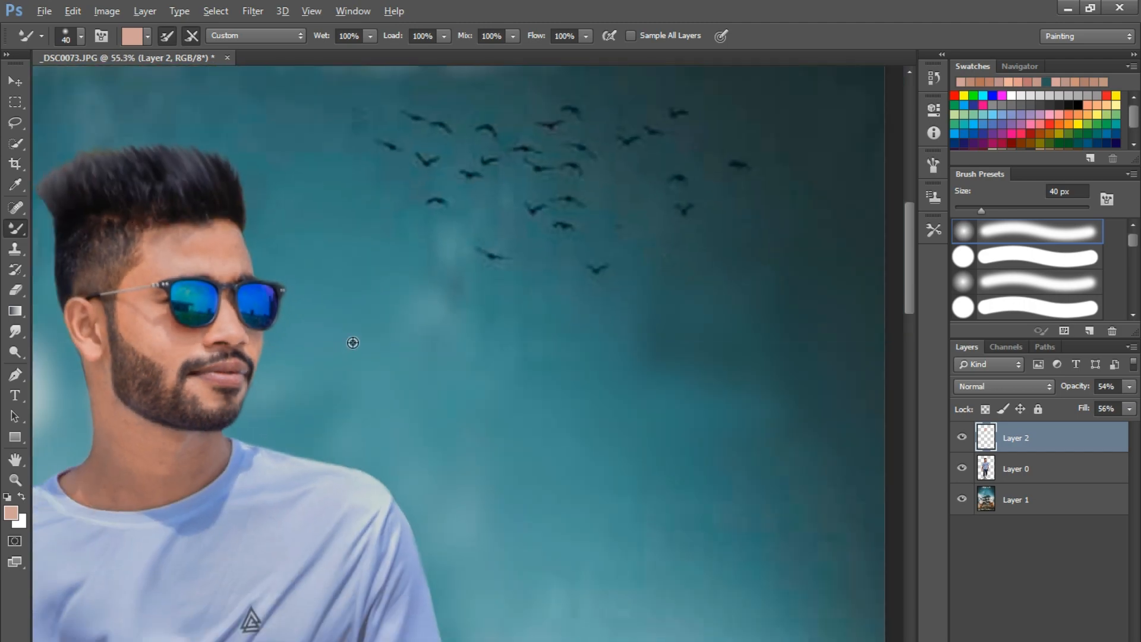
# Smooth the upper part of the man's hanging arm from the sleeve past the elbow with a 70 px Mixer Brush.
pyautogui.scroll(9, 309, 475)
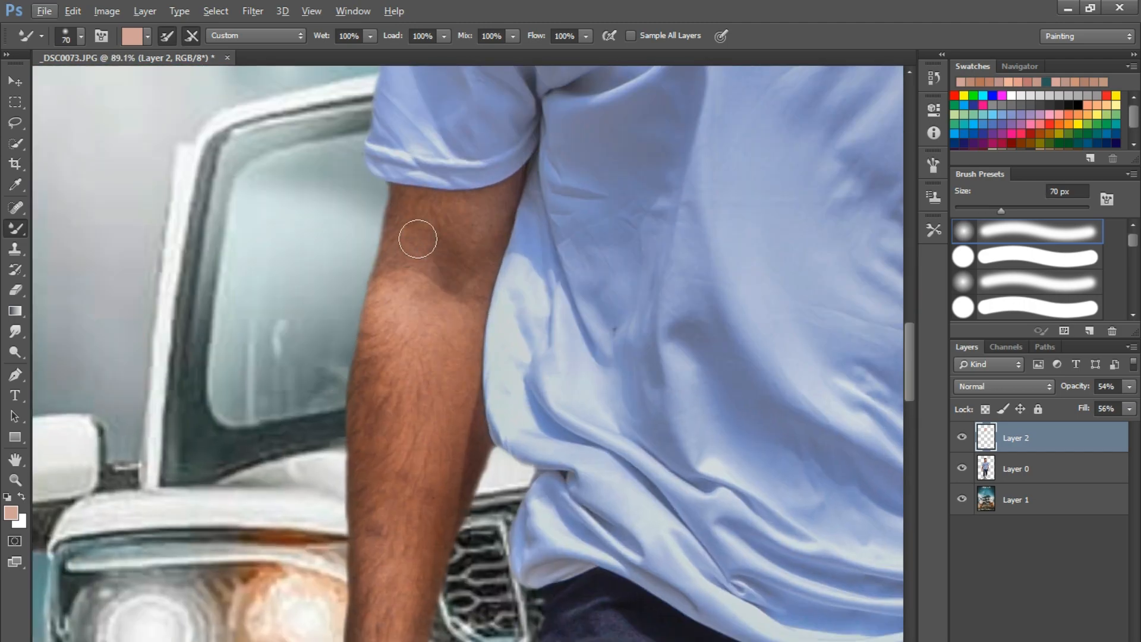
pyautogui.moveTo(417, 239)
pyautogui.mouseDown()
pyautogui.moveTo(404, 216)
pyautogui.moveTo(439, 230)
pyautogui.moveTo(491, 213)
pyautogui.mouseUp()
pyautogui.moveTo(408, 231)
pyautogui.mouseDown()
pyautogui.moveTo(469, 257)
pyautogui.moveTo(489, 233)
pyautogui.moveTo(392, 308)
pyautogui.mouseUp()
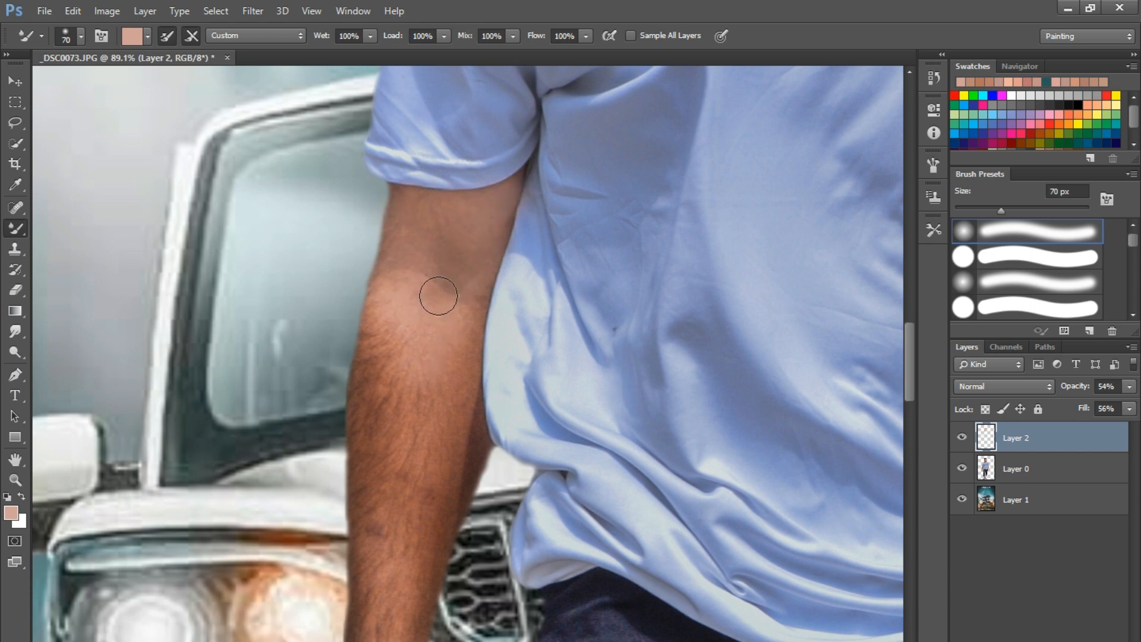
pyautogui.moveTo(447, 356)
pyautogui.mouseDown()
pyautogui.moveTo(421, 461)
pyautogui.moveTo(389, 388)
pyautogui.moveTo(389, 334)
pyautogui.moveTo(376, 367)
pyautogui.moveTo(379, 450)
pyautogui.moveTo(412, 399)
pyautogui.moveTo(457, 403)
pyautogui.moveTo(460, 442)
pyautogui.moveTo(410, 514)
pyautogui.mouseUp()
# Smooth the hanging forearm down to the wrist with a 90 px Mixer Brush.
pyautogui.press('space')
pyautogui.moveTo(397, 483); pyautogui.dragTo(394, 376)
pyautogui.moveTo(394, 380)
pyautogui.mouseDown()
pyautogui.moveTo(380, 437)
pyautogui.moveTo(398, 299)
pyautogui.mouseUp()
pyautogui.moveTo(433, 404)
pyautogui.mouseDown()
pyautogui.moveTo(396, 498)
pyautogui.moveTo(379, 466)
pyautogui.moveTo(377, 397)
pyautogui.mouseUp()
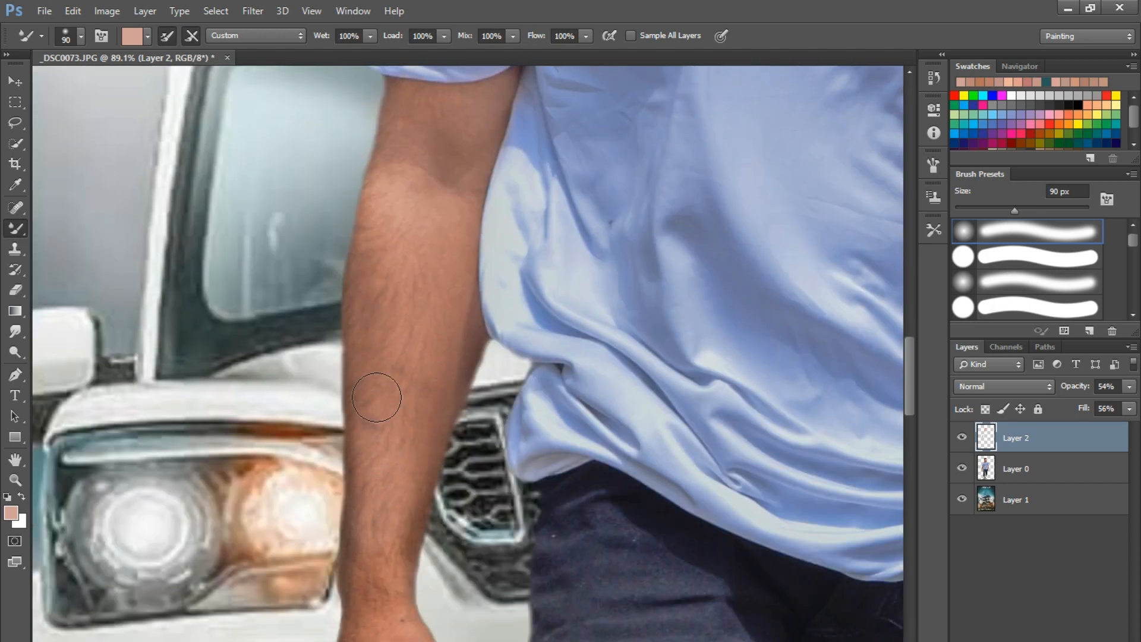
pyautogui.press('space')
pyautogui.moveTo(389, 475)
pyautogui.mouseDown()
pyautogui.moveTo(390, 247)
pyautogui.moveTo(413, 262)
pyautogui.moveTo(377, 328)
pyautogui.moveTo(393, 159)
pyautogui.mouseUp()
pyautogui.moveTo(370, 442)
pyautogui.mouseDown()
pyautogui.moveTo(415, 415)
pyautogui.moveTo(408, 504)
pyautogui.moveTo(420, 402)
pyautogui.moveTo(383, 315)
pyautogui.mouseUp()
pyautogui.press('space')
pyautogui.moveTo(360, 410)
pyautogui.mouseDown()
pyautogui.moveTo(395, 433)
pyautogui.moveTo(409, 408)
pyautogui.moveTo(423, 429)
pyautogui.mouseUp()
# Smooth the pocketed arm from sleeve to wrist with the Mixer Brush, starting at 90 px and reducing to 60 px near the pocket.
pyautogui.scroll(-17, 390, 333)
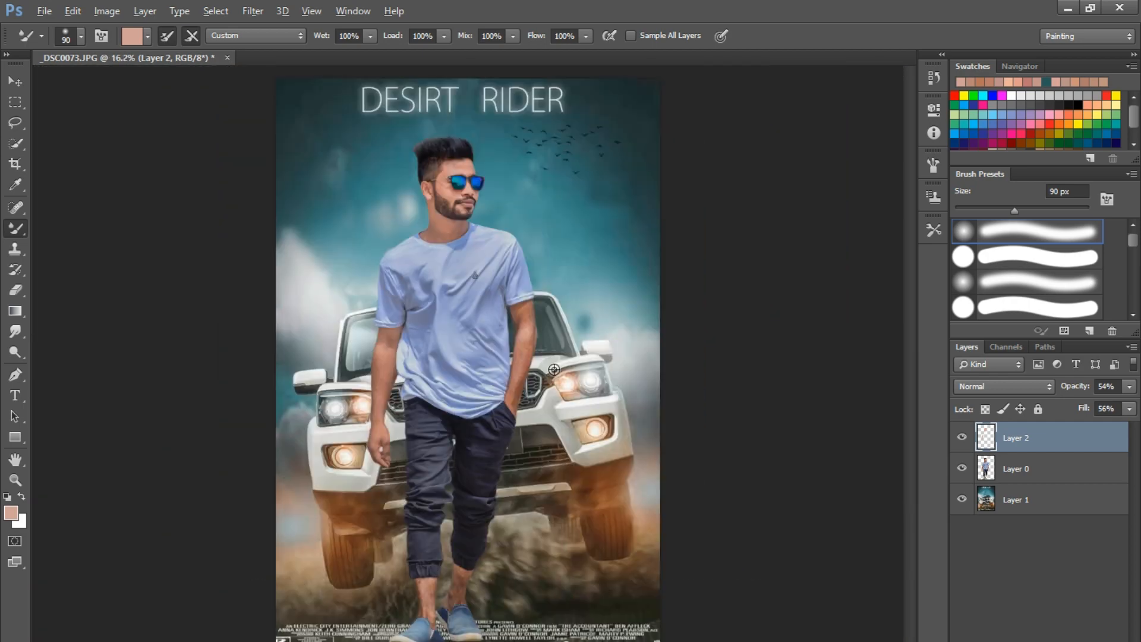
pyautogui.scroll(17, 540, 294)
pyautogui.moveTo(529, 256); pyautogui.dragTo(477, 224)
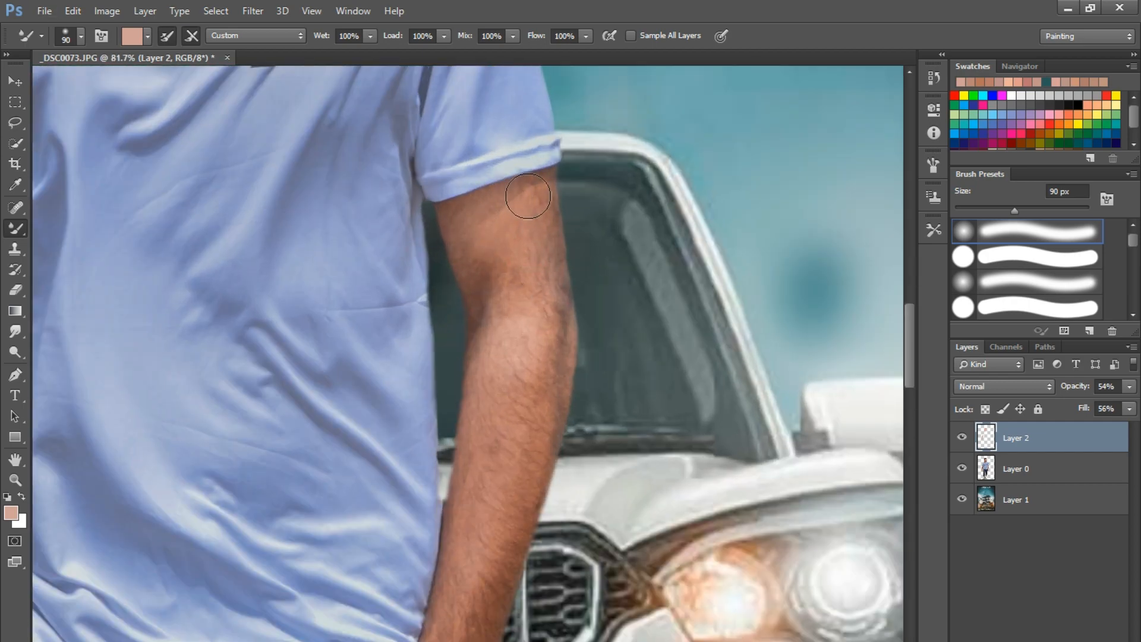
pyautogui.moveTo(528, 196)
pyautogui.mouseDown()
pyautogui.moveTo(527, 274)
pyautogui.moveTo(506, 302)
pyautogui.moveTo(469, 230)
pyautogui.mouseUp()
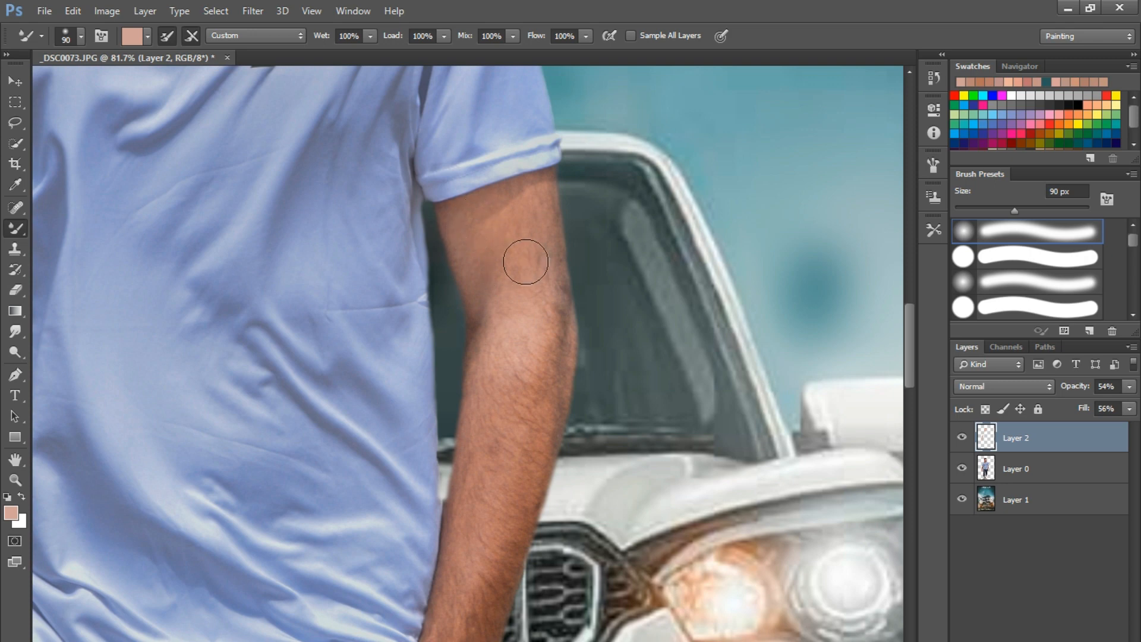
pyautogui.moveTo(526, 398); pyautogui.dragTo(535, 358)
pyautogui.moveTo(504, 447); pyautogui.dragTo(484, 289)
pyautogui.moveTo(491, 428); pyautogui.dragTo(496, 312)
pyautogui.moveTo(551, 223)
pyautogui.mouseDown()
pyautogui.moveTo(555, 288)
pyautogui.moveTo(469, 463)
pyautogui.moveTo(503, 242)
pyautogui.moveTo(473, 481)
pyautogui.moveTo(495, 467)
pyautogui.mouseUp()
pyautogui.moveTo(459, 572); pyautogui.dragTo(442, 418)
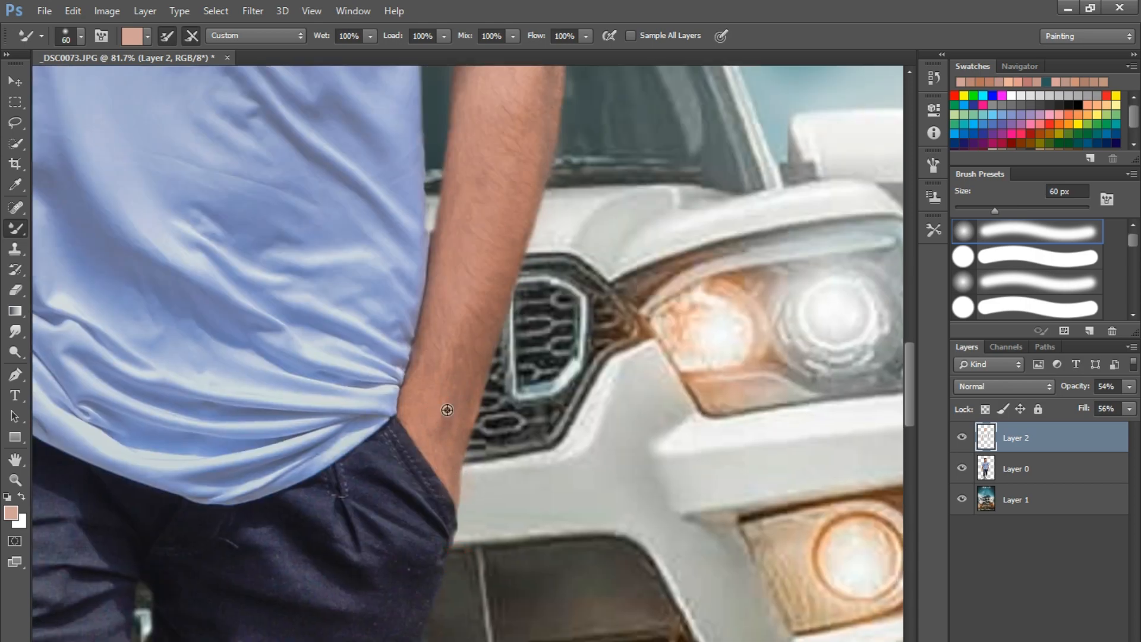
# Smooth the lighter front ankle and shin between the shoe and the trouser cuff with the 60 px Mixer Brush.
pyautogui.scroll(-6, 447, 410)
pyautogui.scroll(10, 414, 496)
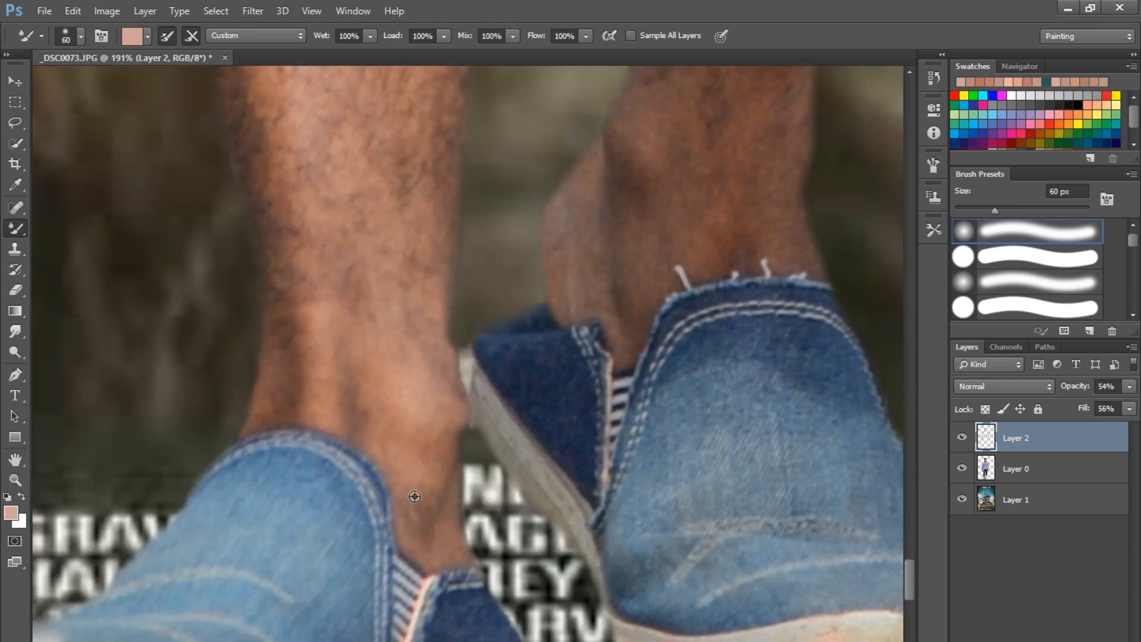
pyautogui.scroll(3, 414, 496)
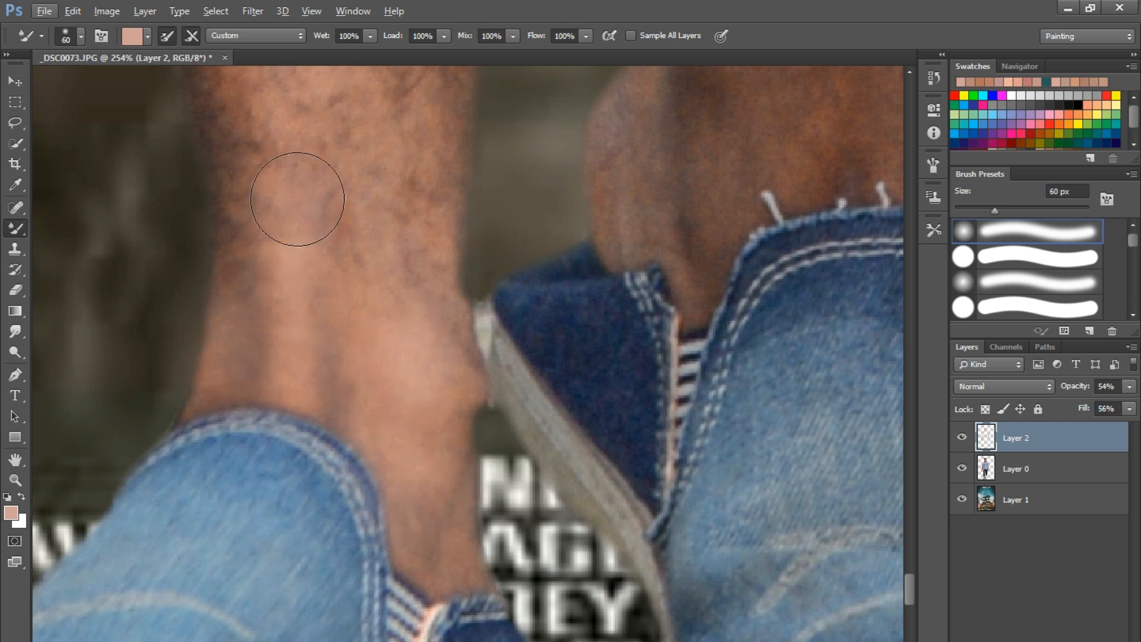
pyautogui.scroll(5, 297, 199)
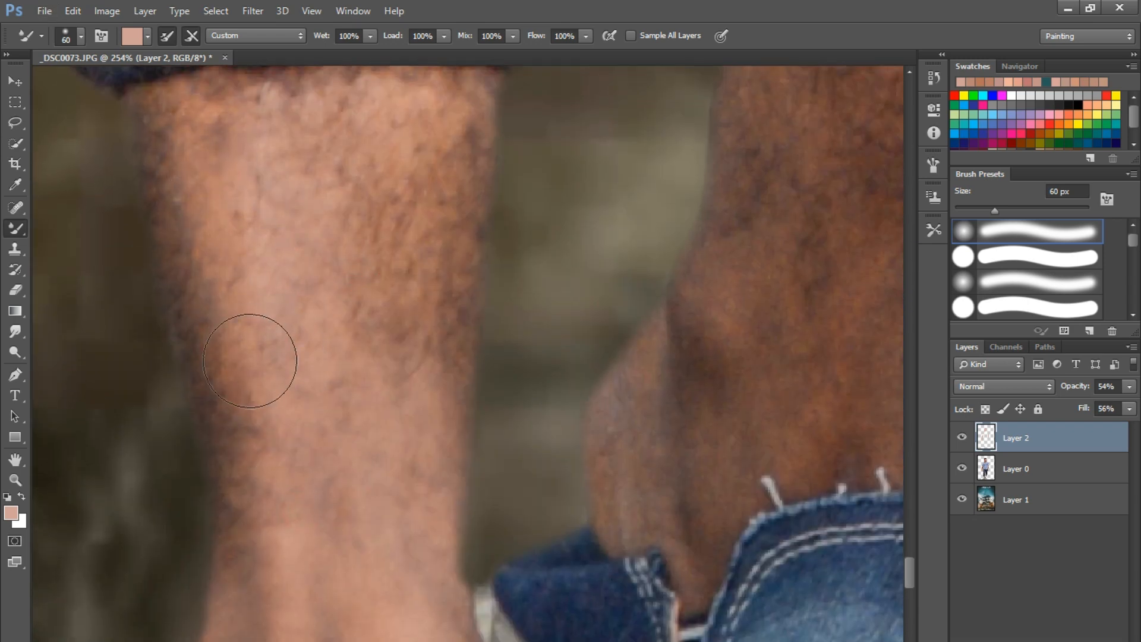
pyautogui.moveTo(250, 361); pyautogui.dragTo(256, 514)
pyautogui.moveTo(283, 127); pyautogui.dragTo(391, 119)
pyautogui.moveTo(424, 280); pyautogui.dragTo(438, 185)
pyautogui.press('space')
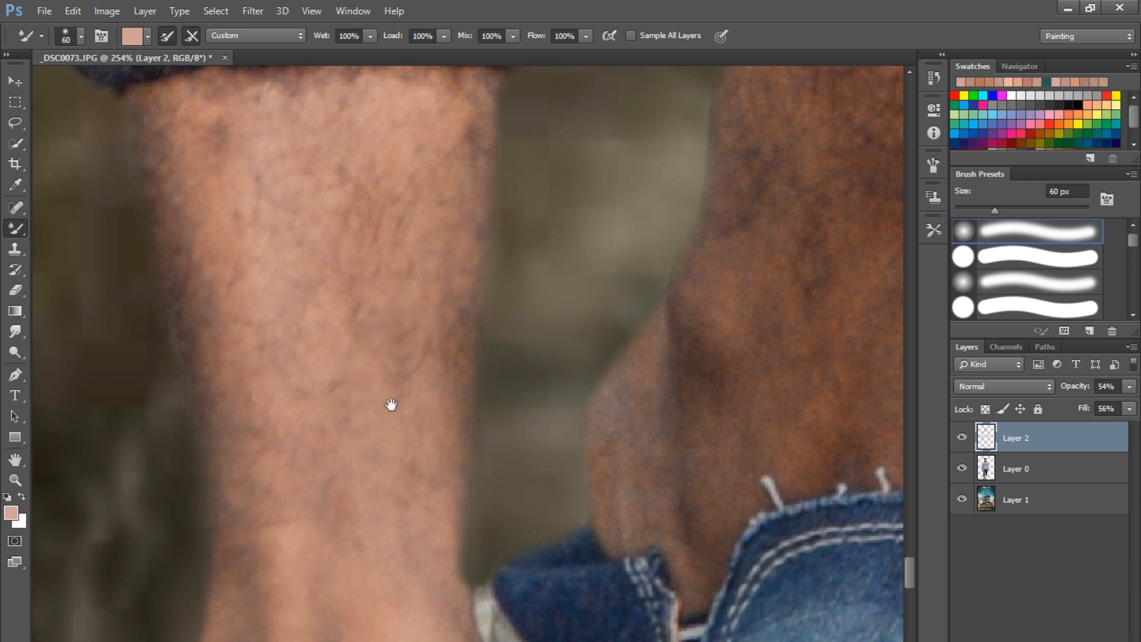
pyautogui.moveTo(391, 405); pyautogui.dragTo(391, 556)
pyautogui.moveTo(303, 231); pyautogui.dragTo(230, 254)
# Smooth the darker rear ankle and shin up to the trouser cuff with the 60 px Mixer Brush.
pyautogui.press('space')
pyautogui.moveTo(772, 499); pyautogui.dragTo(434, 308)
pyautogui.moveTo(455, 309)
pyautogui.mouseDown()
pyautogui.moveTo(370, 313)
pyautogui.moveTo(346, 324)
pyautogui.moveTo(335, 459)
pyautogui.moveTo(530, 372)
pyautogui.moveTo(551, 392)
pyautogui.moveTo(419, 397)
pyautogui.mouseUp()
pyautogui.press('space')
pyautogui.moveTo(476, 242); pyautogui.dragTo(452, 367)
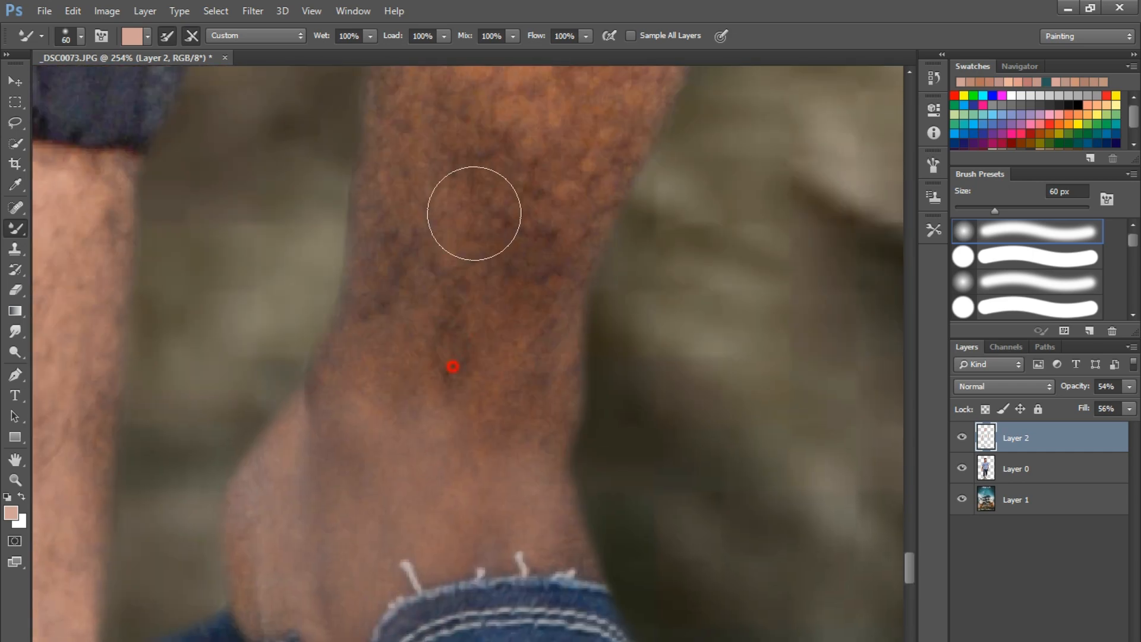
pyautogui.moveTo(474, 213)
pyautogui.mouseDown()
pyautogui.moveTo(377, 357)
pyautogui.moveTo(358, 341)
pyautogui.mouseUp()
pyautogui.moveTo(512, 152)
pyautogui.mouseDown()
pyautogui.moveTo(524, 305)
pyautogui.moveTo(502, 413)
pyautogui.mouseUp()
pyautogui.press('space')
pyautogui.moveTo(549, 201); pyautogui.dragTo(496, 463)
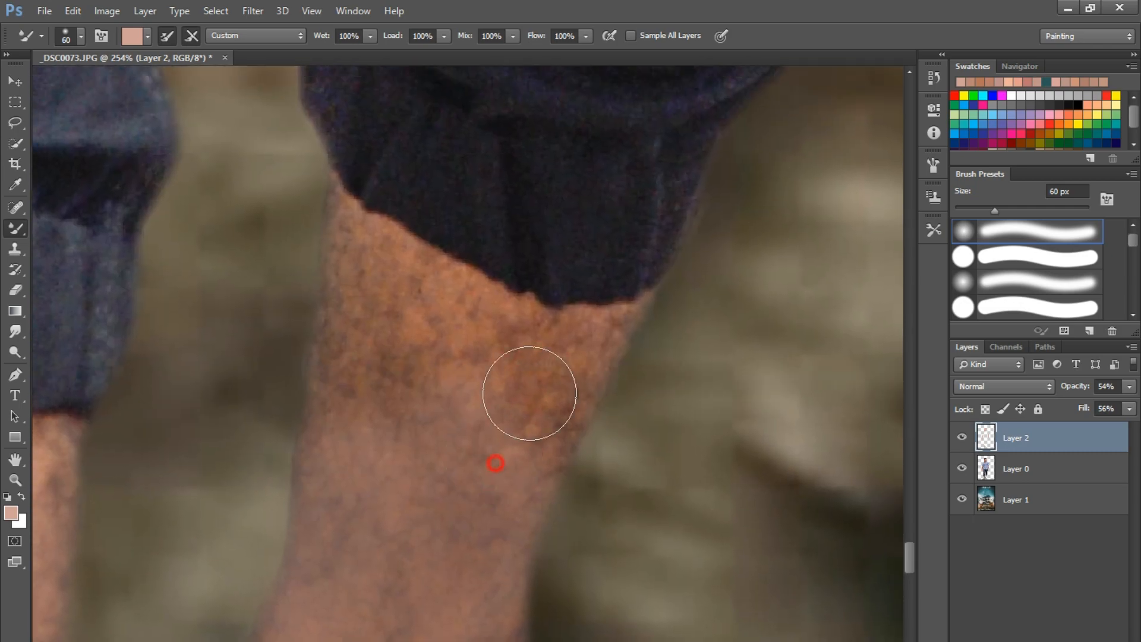
pyautogui.moveTo(529, 393)
pyautogui.mouseDown()
pyautogui.moveTo(462, 310)
pyautogui.moveTo(369, 326)
pyautogui.mouseUp()
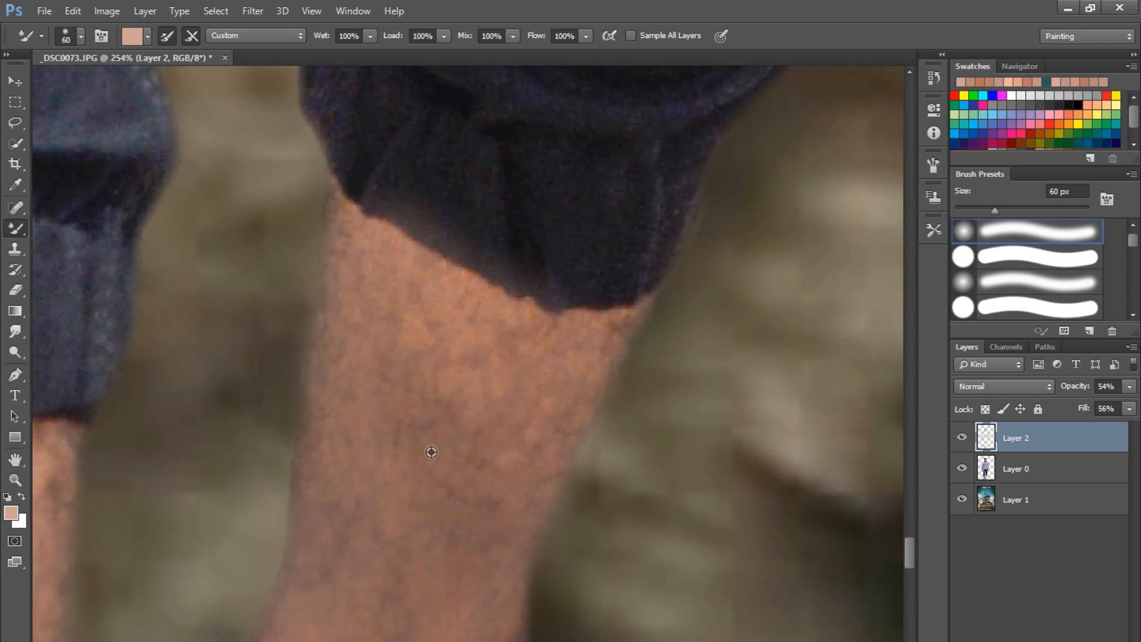
# Touch up the skin on the cheek and nose around the sunglasses with the 60 px Mixer Brush.
pyautogui.scroll(-10, 432, 452)
pyautogui.scroll(8, 450, 196)
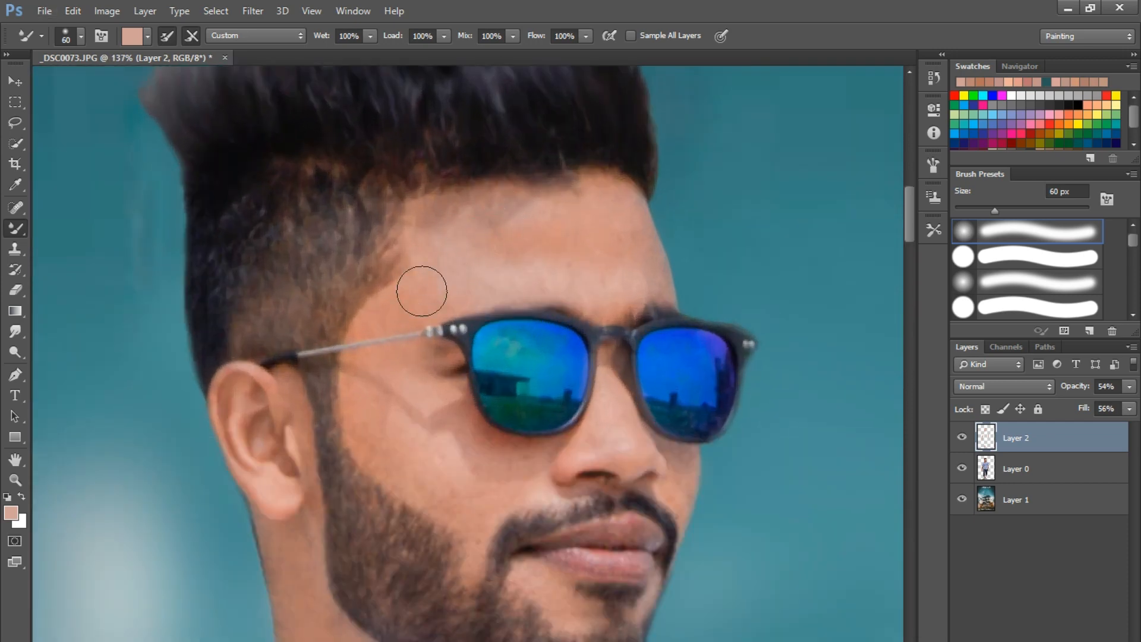
pyautogui.moveTo(431, 455)
pyautogui.mouseDown()
pyautogui.moveTo(503, 459)
pyautogui.moveTo(459, 424)
pyautogui.moveTo(539, 475)
pyautogui.mouseUp()
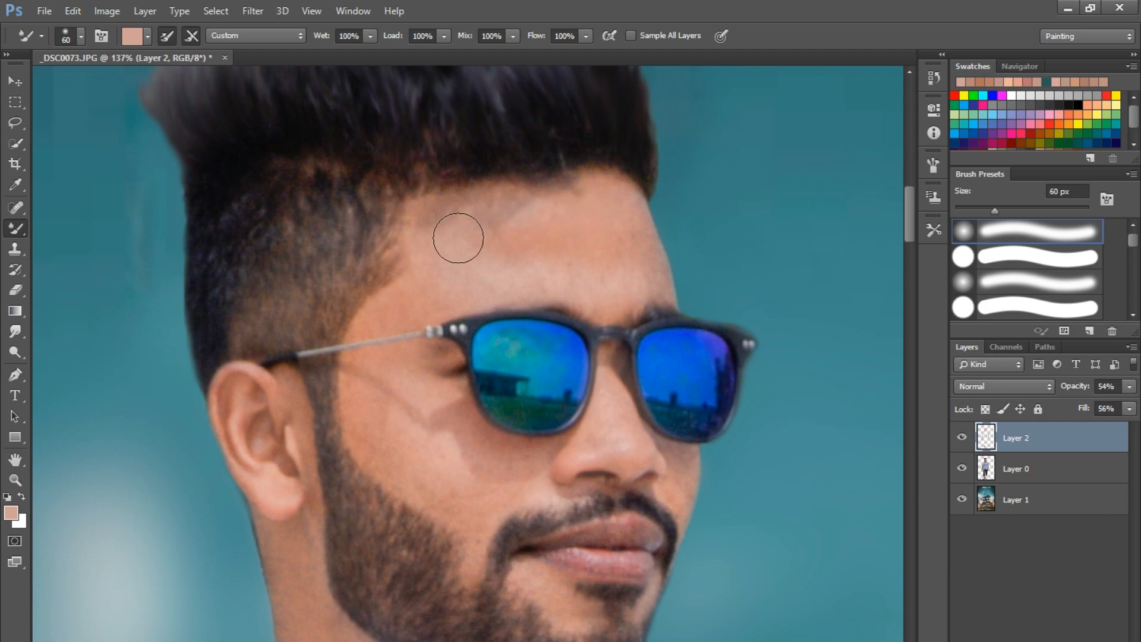
pyautogui.scroll(-3, 459, 237)
pyautogui.scroll(5, 565, 382)
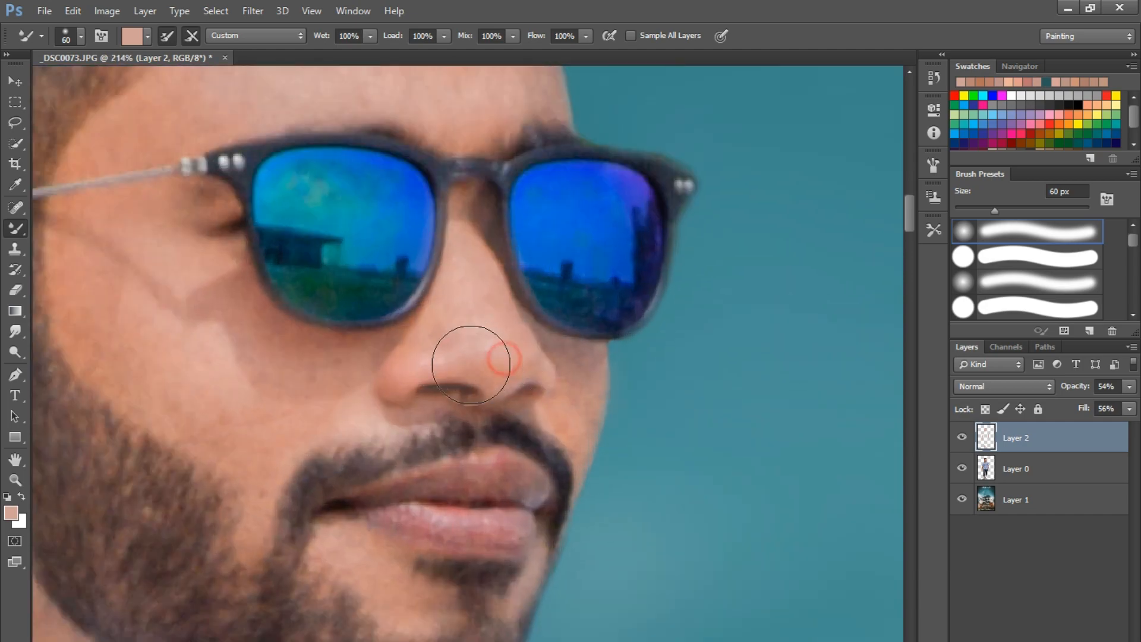
# Merge the skin-smoothing layer Layer 2 down into Layer 0.
pyautogui.scroll(-10, 470, 365)
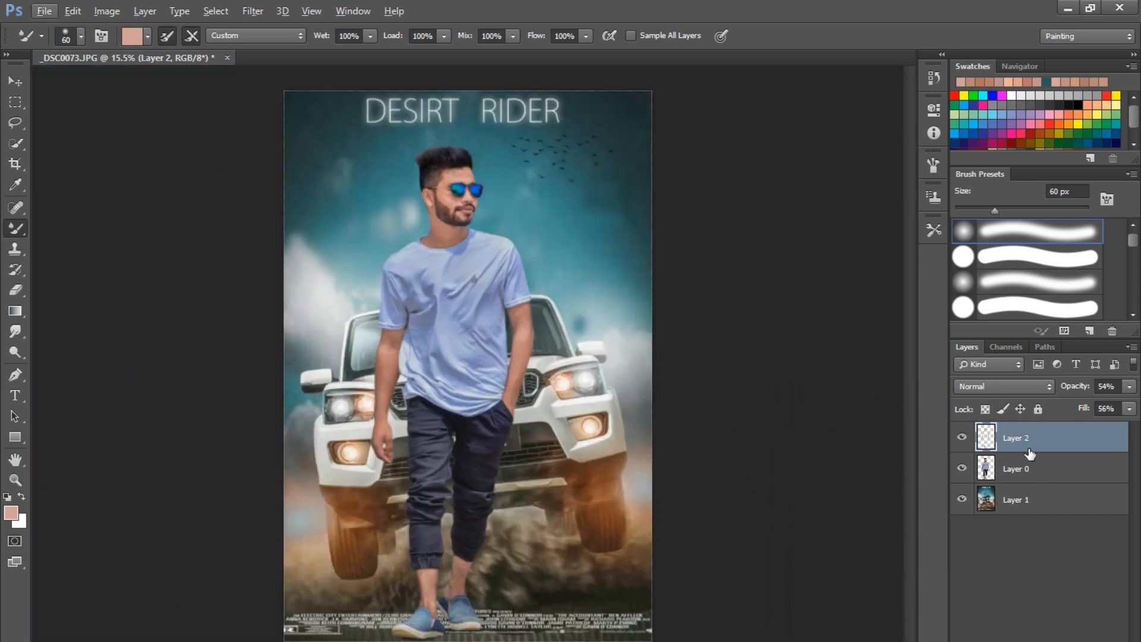
pyautogui.rightClick(1037, 438)
pyautogui.click(939, 437)
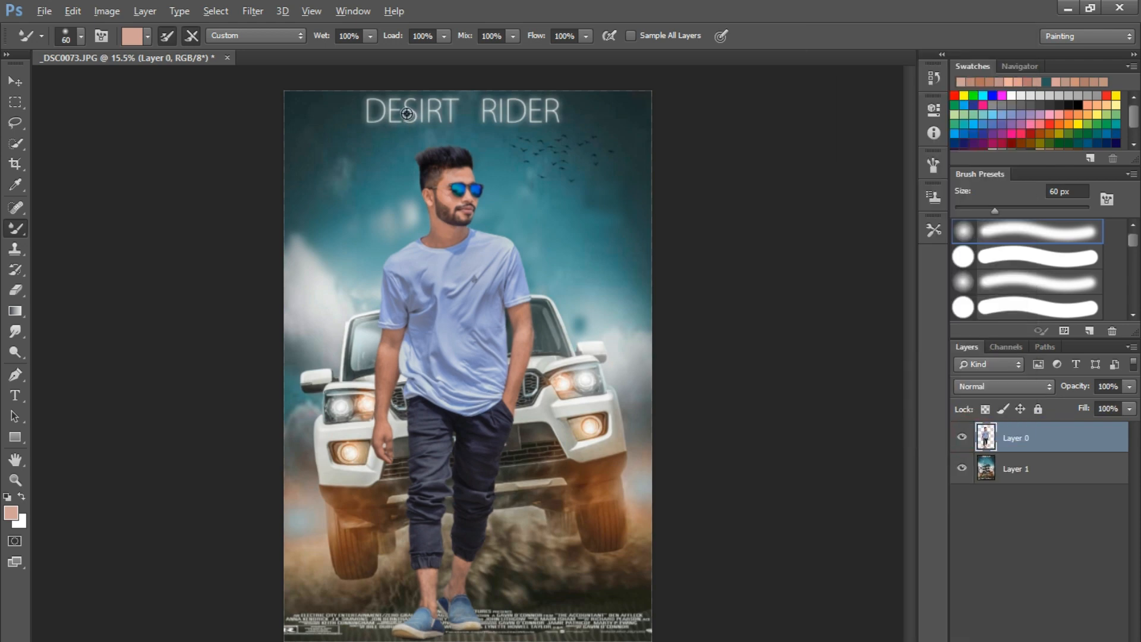
# Switch to the Smudge tool with the 65 px speckled round brush and set its strength to 6%.
pyautogui.scroll(4, 488, 225)
pyautogui.scroll(4, 488, 225)
pyautogui.click(16, 330)
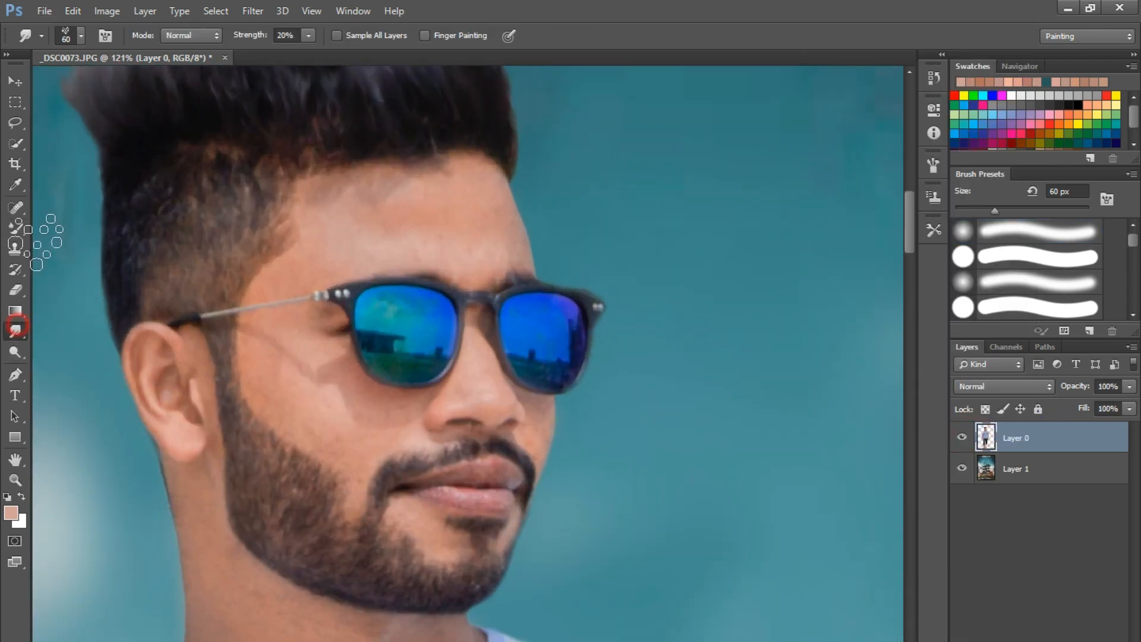
pyautogui.click(67, 46)
pyautogui.doubleClick(189, 449)
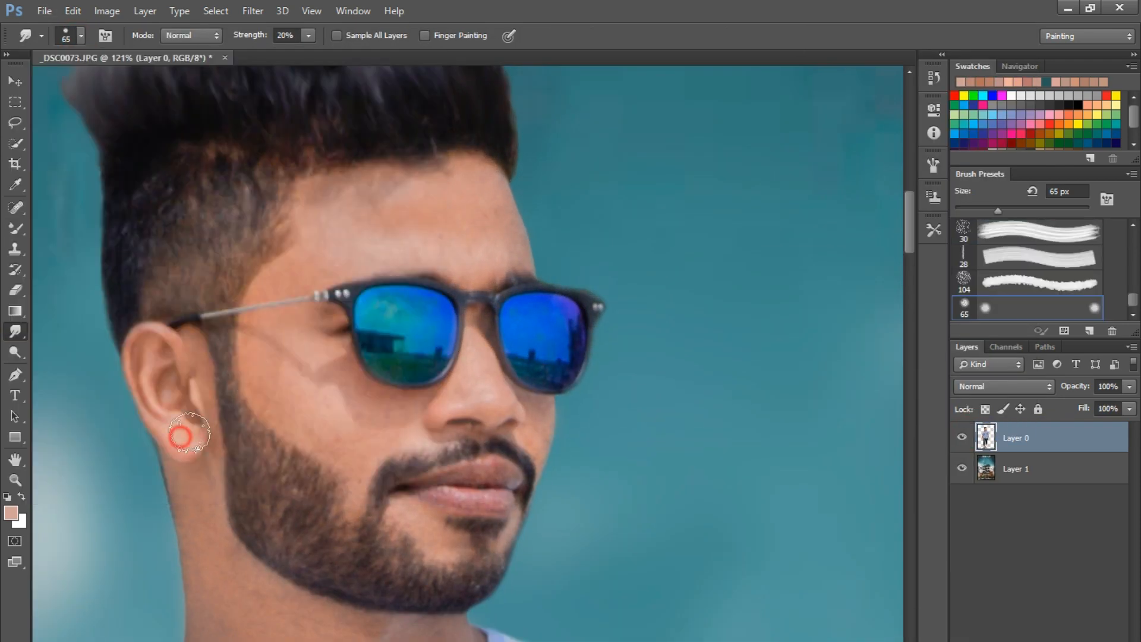
pyautogui.scroll(3, 437, 213)
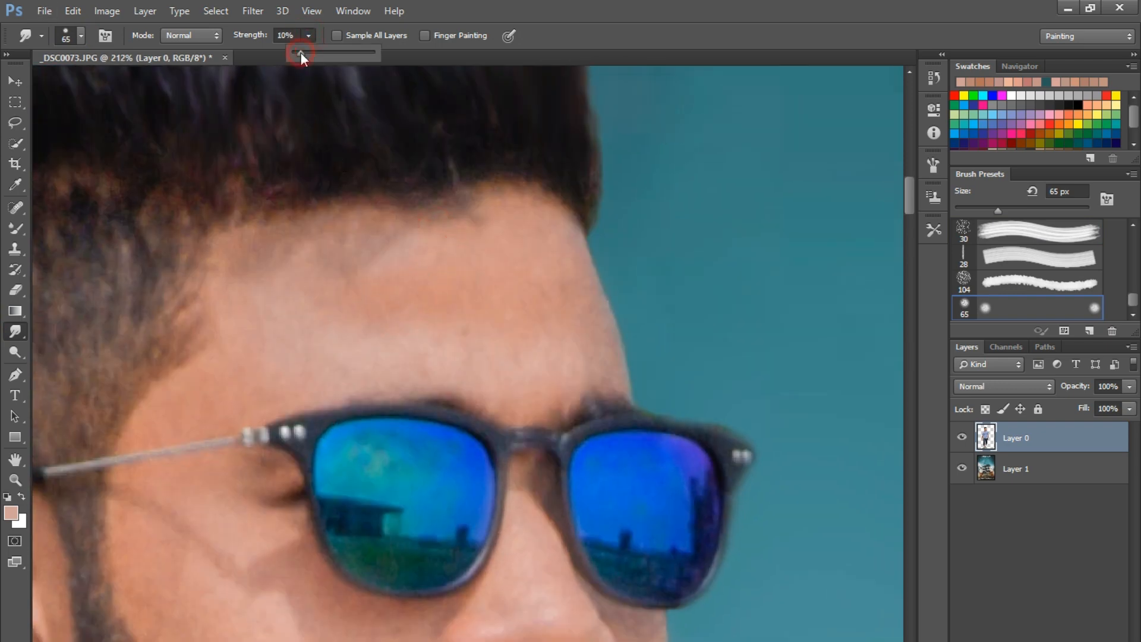
pyautogui.moveTo(301, 52); pyautogui.dragTo(294, 52)
# Smudge the skin on the forehead, cheek, nose and around the mouth at 6% strength with the 65 px brush.
pyautogui.click(300, 287)
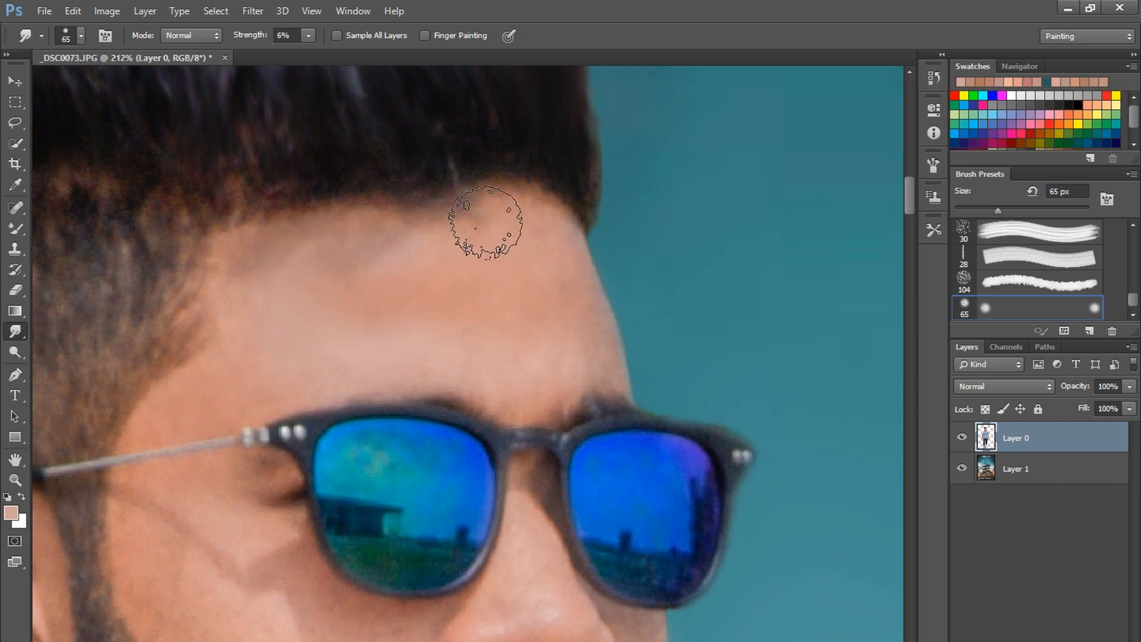
pyautogui.moveTo(514, 323); pyautogui.dragTo(477, 173)
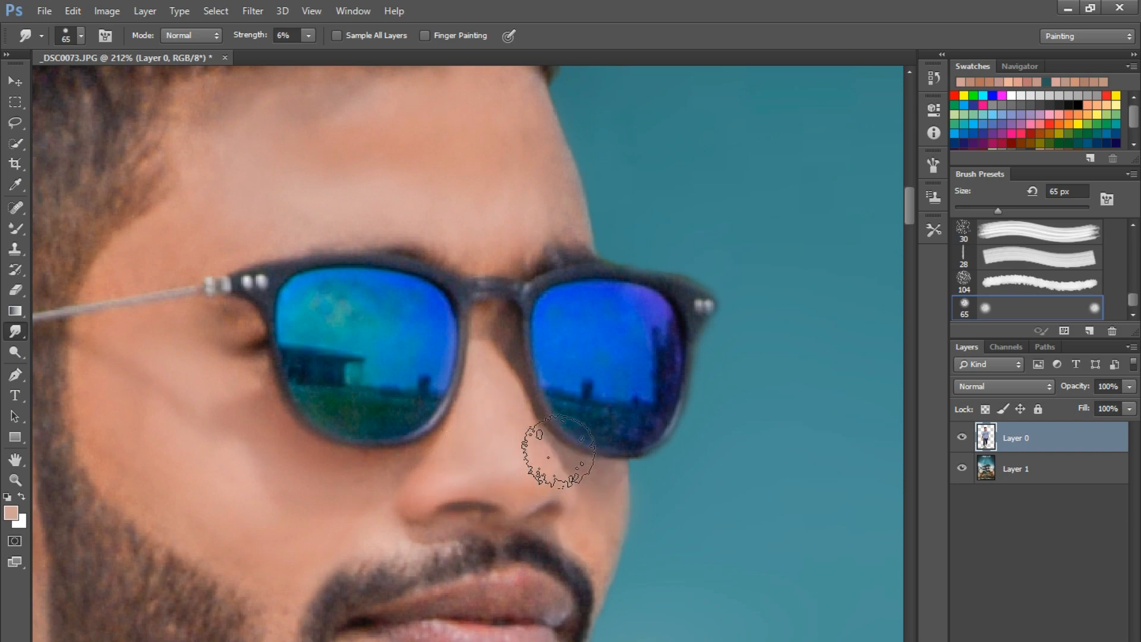
pyautogui.scroll(-8, 509, 377)
pyautogui.scroll(8, 463, 532)
pyautogui.moveTo(504, 418); pyautogui.dragTo(433, 384)
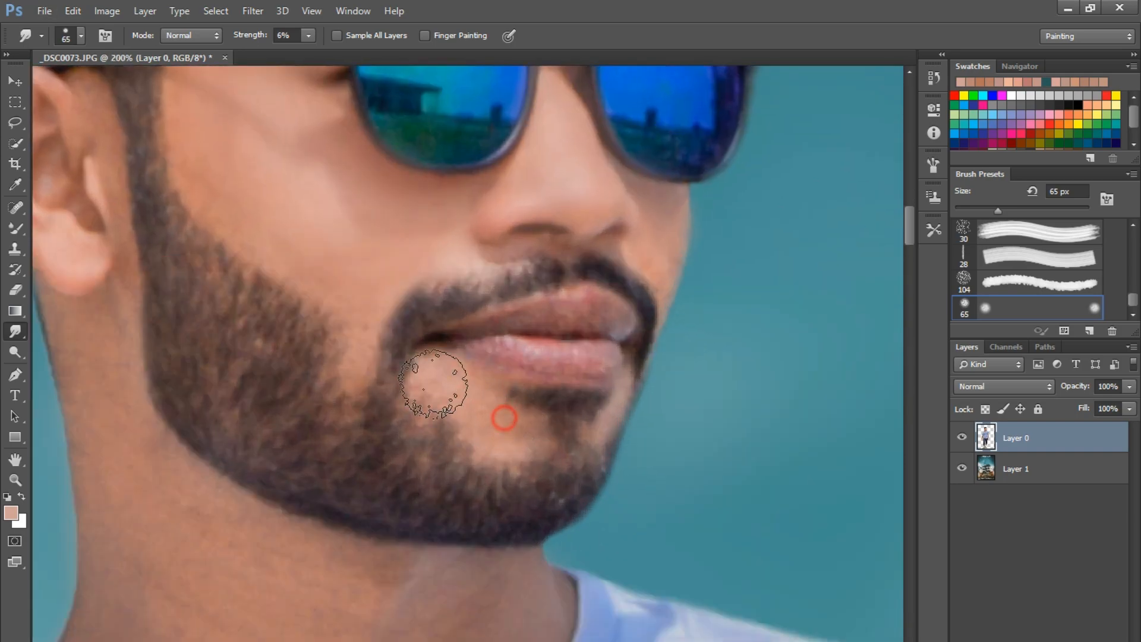
# Smudge the neck skin between the beard and collar, and the skin around the ear, to even out its texture.
pyautogui.scroll(-8, 433, 384)
pyautogui.scroll(6, 420, 428)
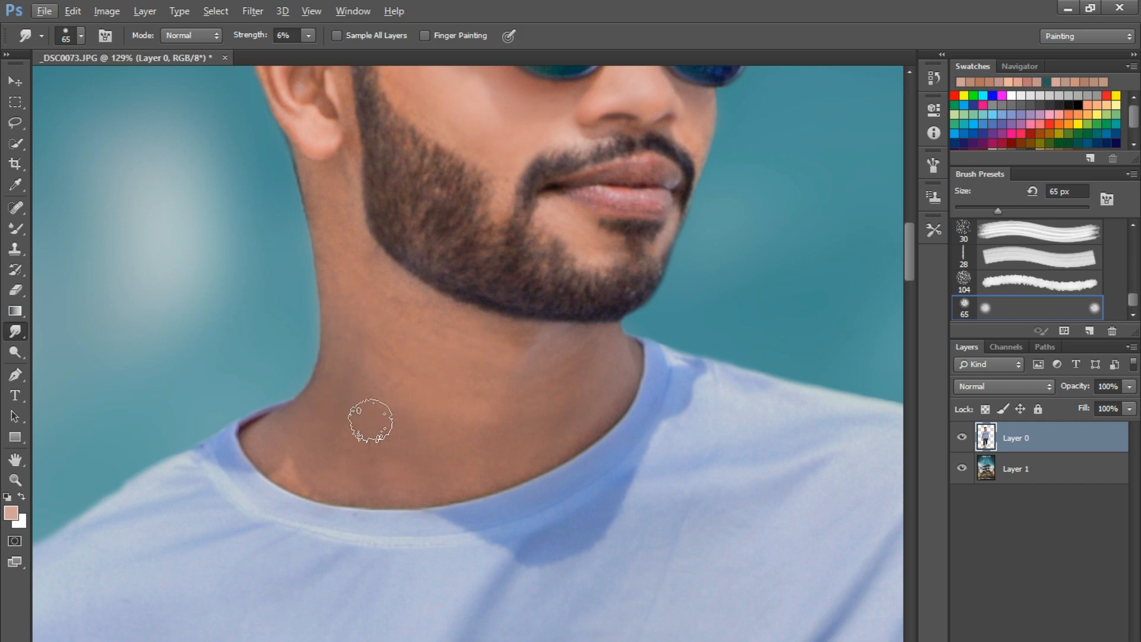
pyautogui.moveTo(376, 290); pyautogui.dragTo(397, 355)
pyautogui.moveTo(398, 355); pyautogui.dragTo(438, 389)
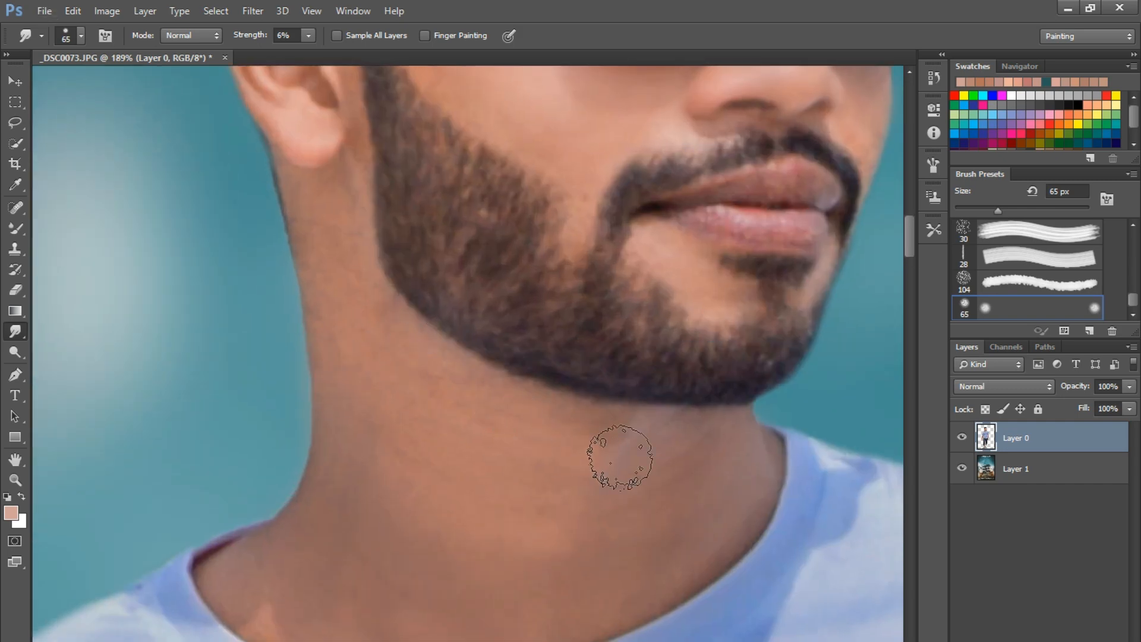
pyautogui.moveTo(318, 206); pyautogui.dragTo(365, 408)
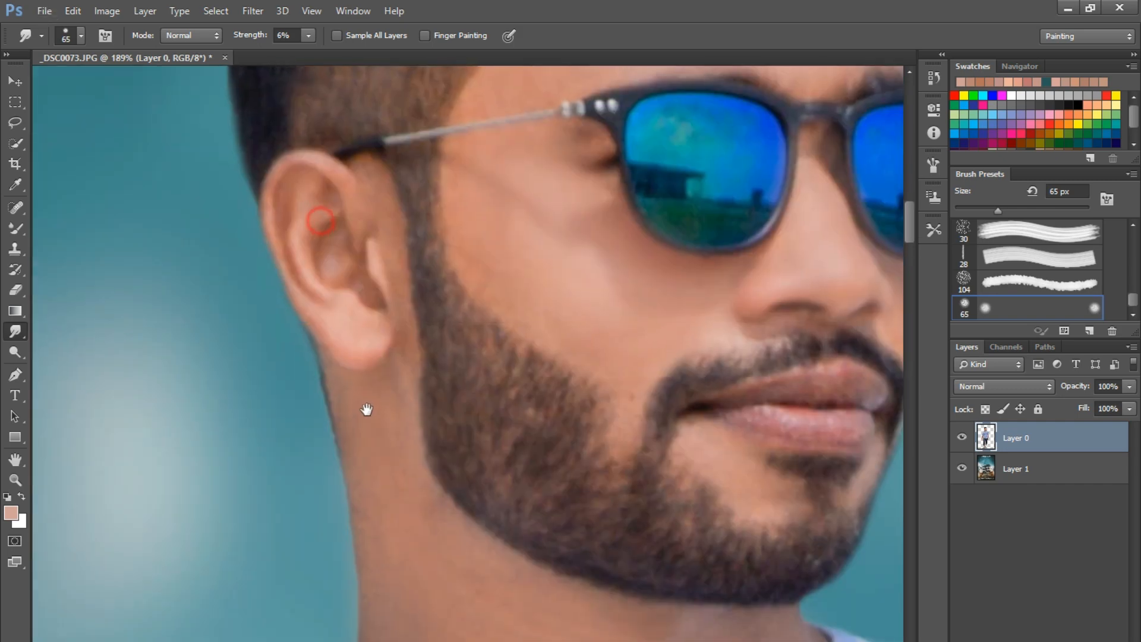
# Smudge the hanging arm from the sleeve to the elbow, enlarging the brush to 100 px.
pyautogui.scroll(-3, 321, 184)
pyautogui.scroll(-5, 611, 326)
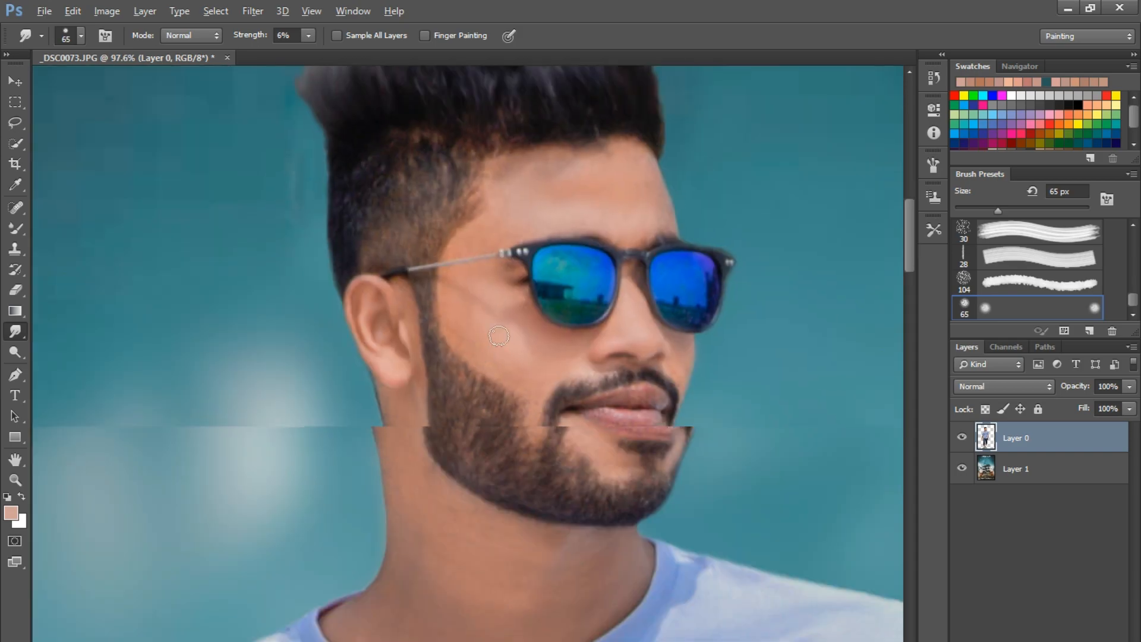
pyautogui.scroll(-2, 612, 326)
pyautogui.scroll(7, 402, 351)
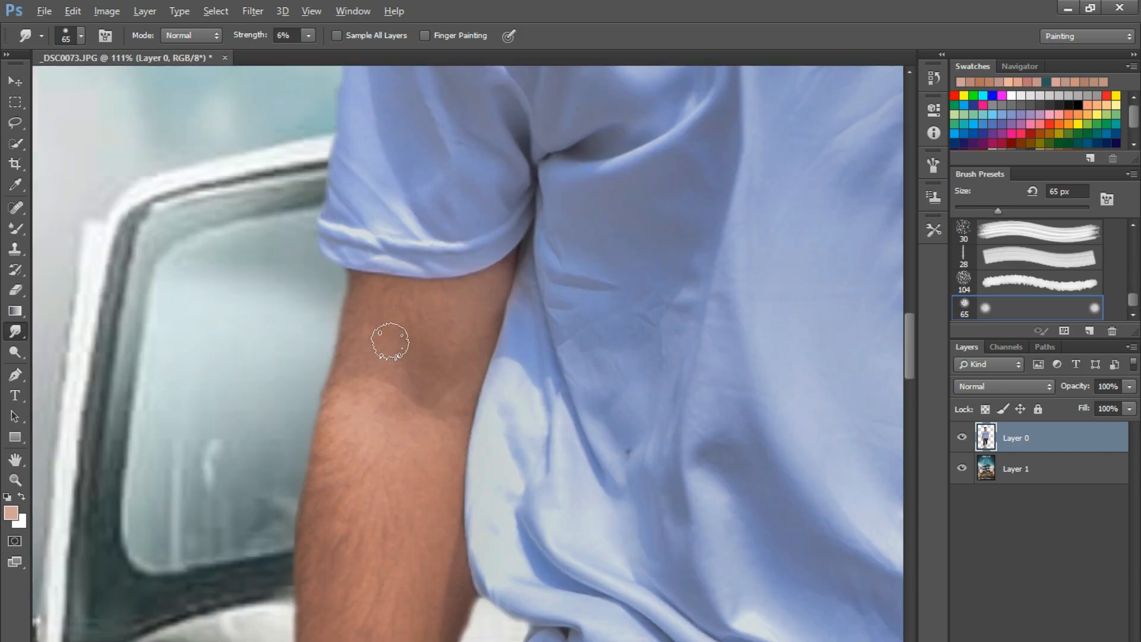
pyautogui.moveTo(392, 359); pyautogui.dragTo(408, 276)
pyautogui.press(']')
pyautogui.press(']')
pyautogui.press(']')
pyautogui.press(']')
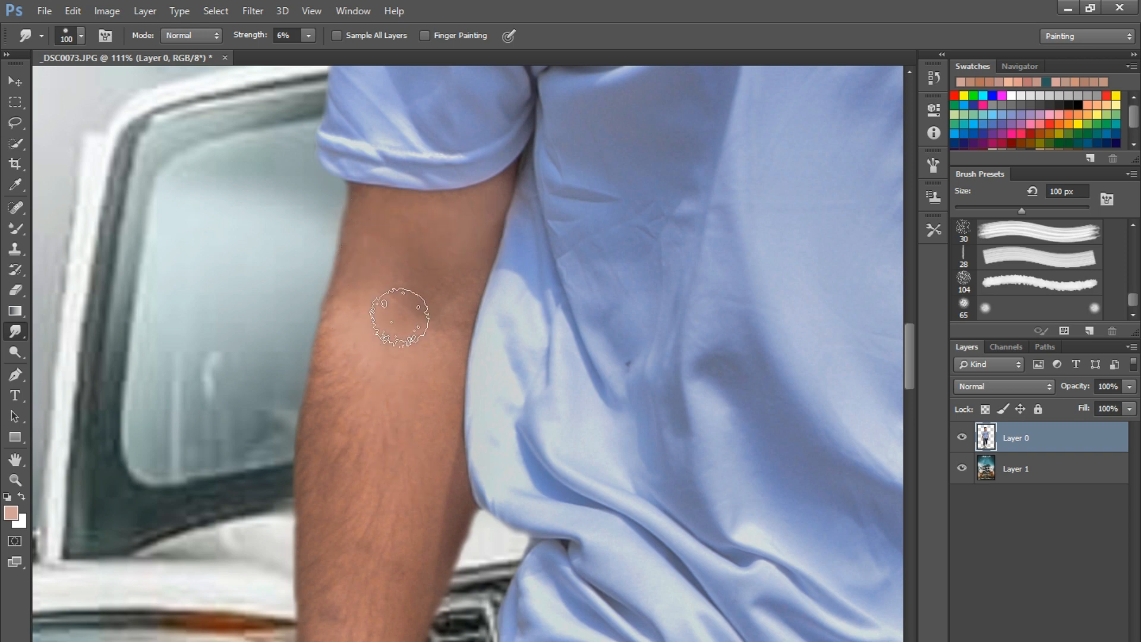
# Raise the smudge strength to 13% and blend the hair on the hanging forearm down to the wrist.
pyautogui.scroll(-3, 385, 487)
pyautogui.scroll(1, 382, 453)
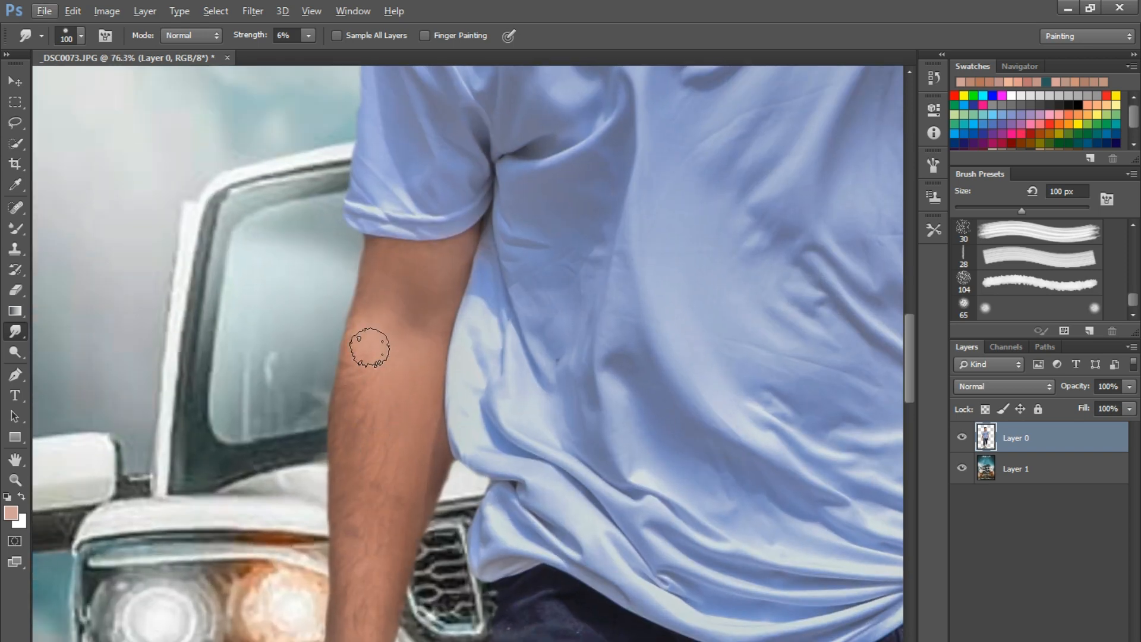
pyautogui.click(309, 36)
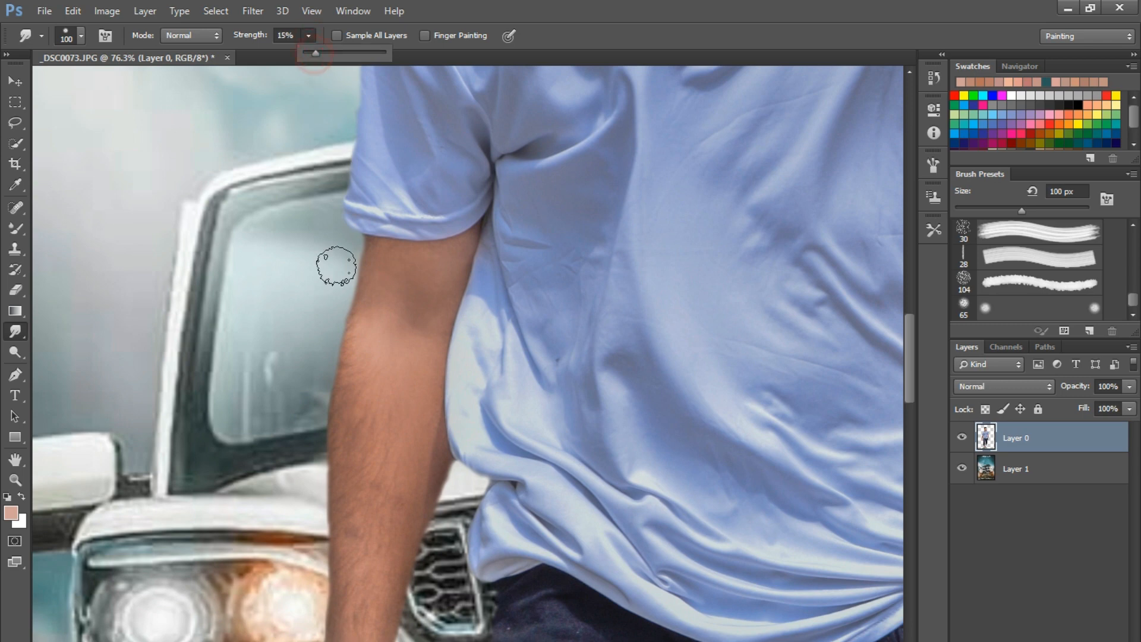
pyautogui.moveTo(376, 456); pyautogui.dragTo(356, 253)
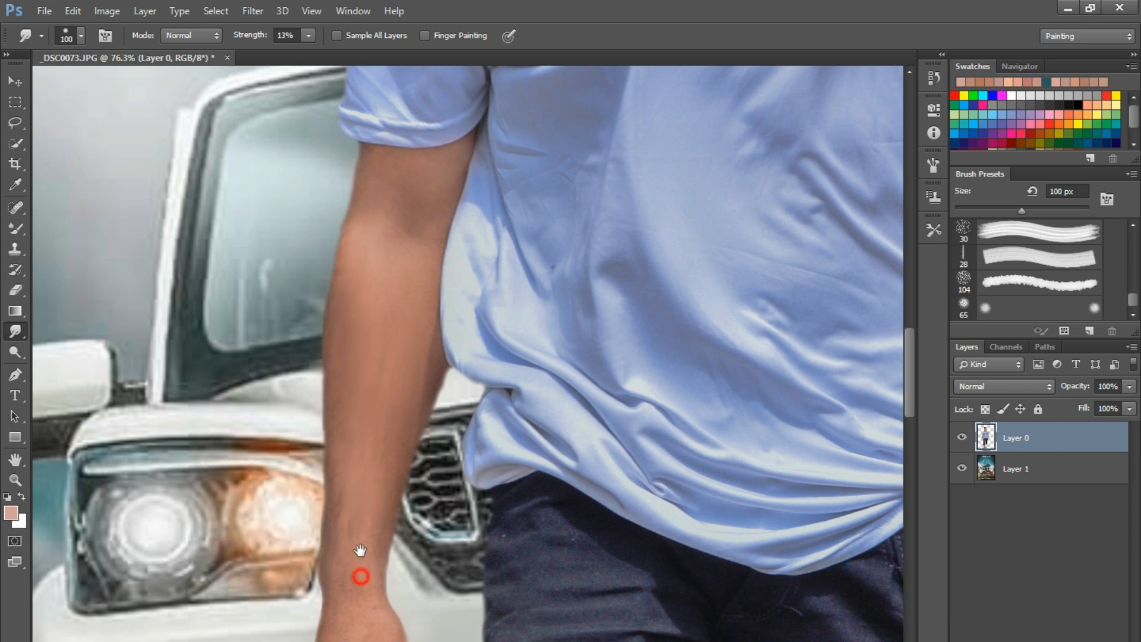
pyautogui.moveTo(360, 550); pyautogui.dragTo(352, 523)
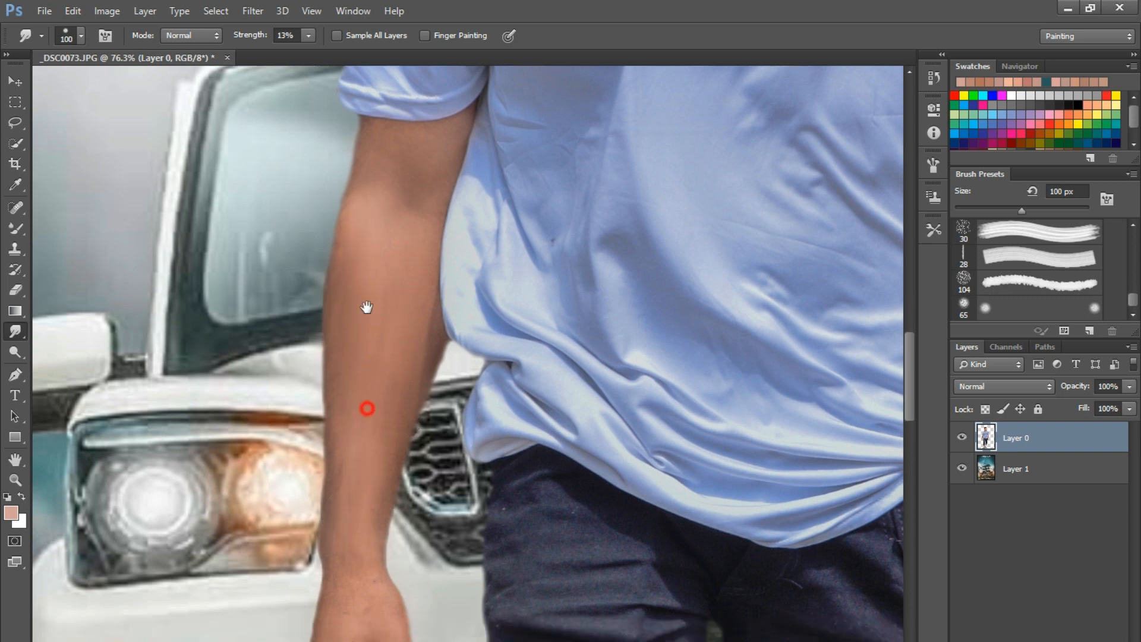
# Smudge the skin of the pocketed arm from the sleeve past the elbow at 13% strength with the 100 px brush.
pyautogui.moveTo(367, 409); pyautogui.dragTo(365, 276)
pyautogui.moveTo(363, 325); pyautogui.dragTo(362, 311)
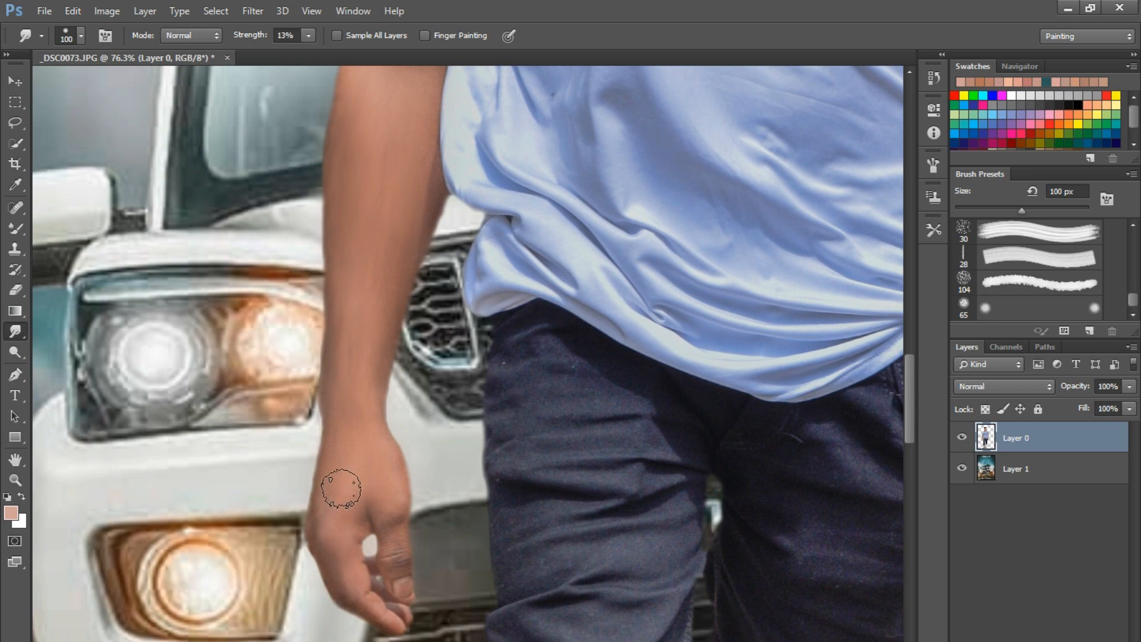
pyautogui.scroll(-5, 351, 529)
pyautogui.moveTo(624, 438); pyautogui.dragTo(546, 484)
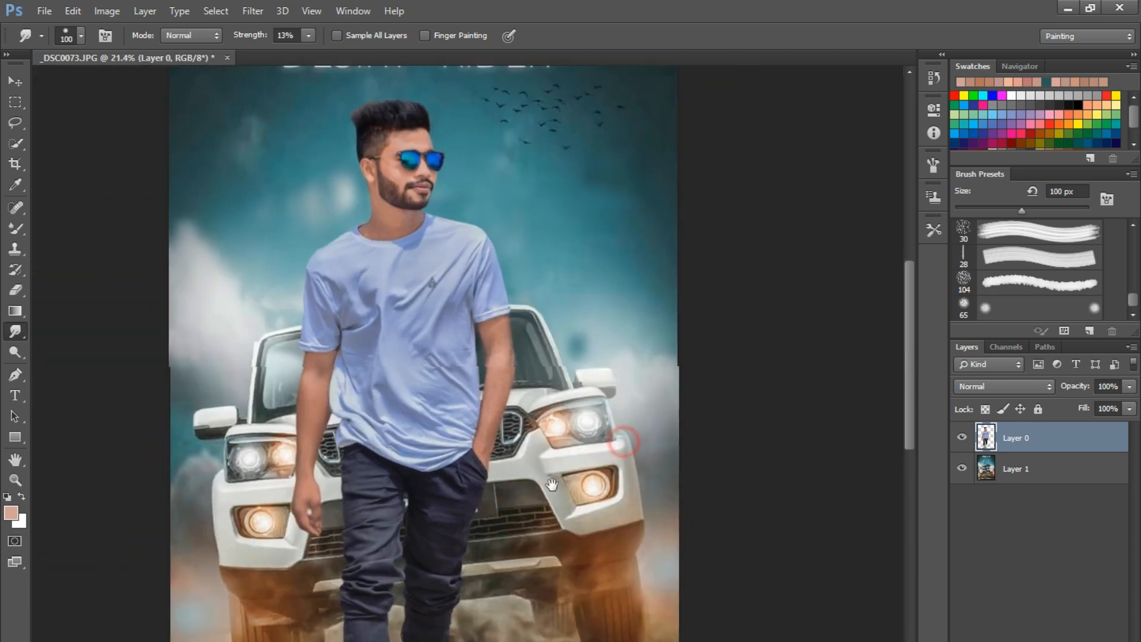
pyautogui.scroll(7, 504, 386)
pyautogui.moveTo(510, 399); pyautogui.dragTo(488, 291)
pyautogui.moveTo(506, 353); pyautogui.dragTo(486, 427)
pyautogui.moveTo(472, 367); pyautogui.dragTo(451, 456)
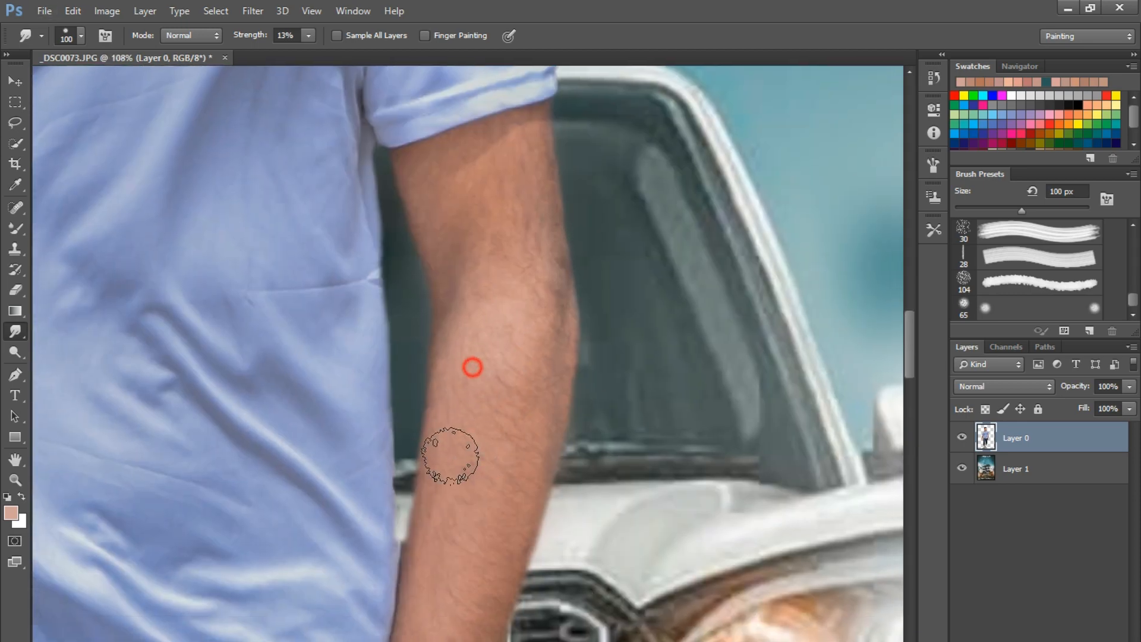
pyautogui.moveTo(499, 311); pyautogui.dragTo(526, 434)
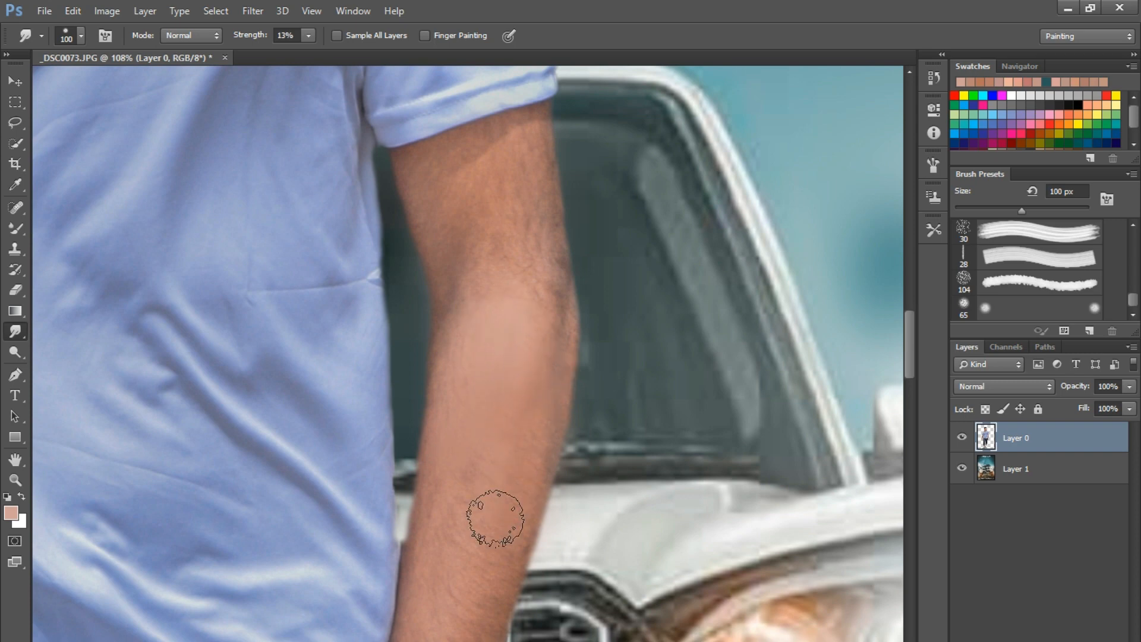
pyautogui.scroll(3, 453, 550)
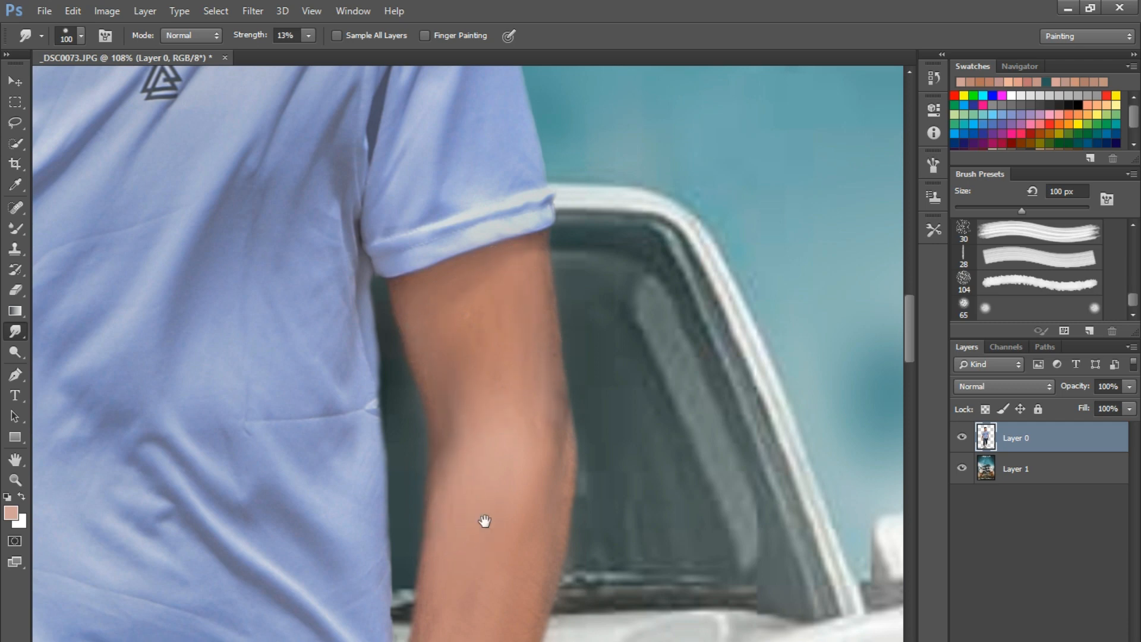
# Smudge the hair on the pocketed arm's forearm and wrist down to the trouser pocket.
pyautogui.moveTo(485, 521); pyautogui.dragTo(525, 165)
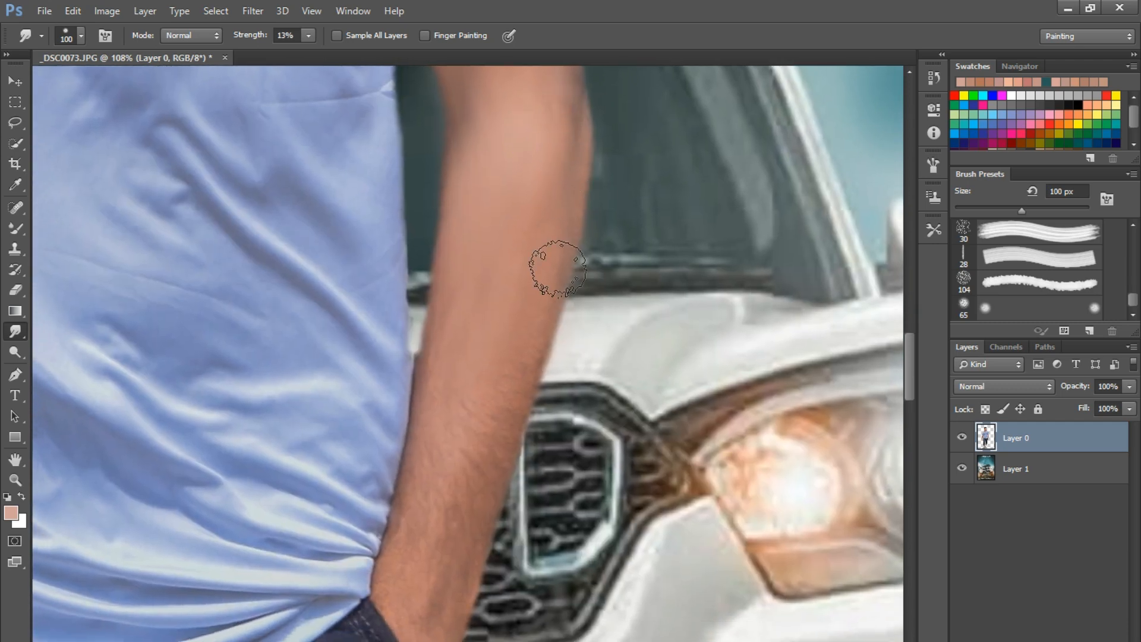
pyautogui.moveTo(409, 512); pyautogui.dragTo(440, 416)
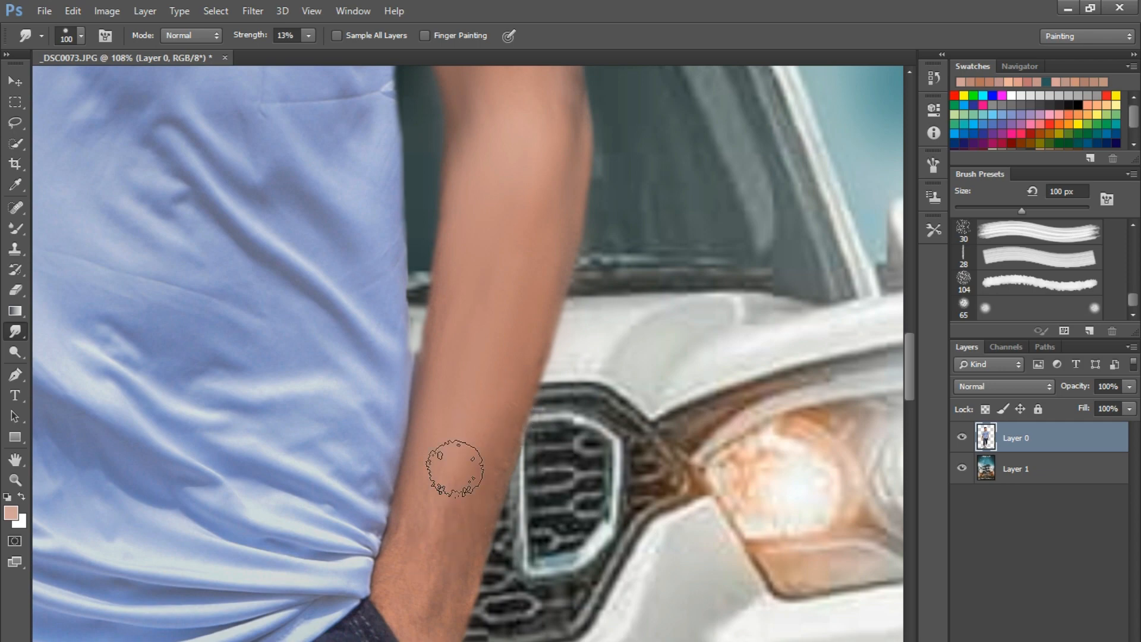
pyautogui.moveTo(441, 608); pyautogui.dragTo(425, 475)
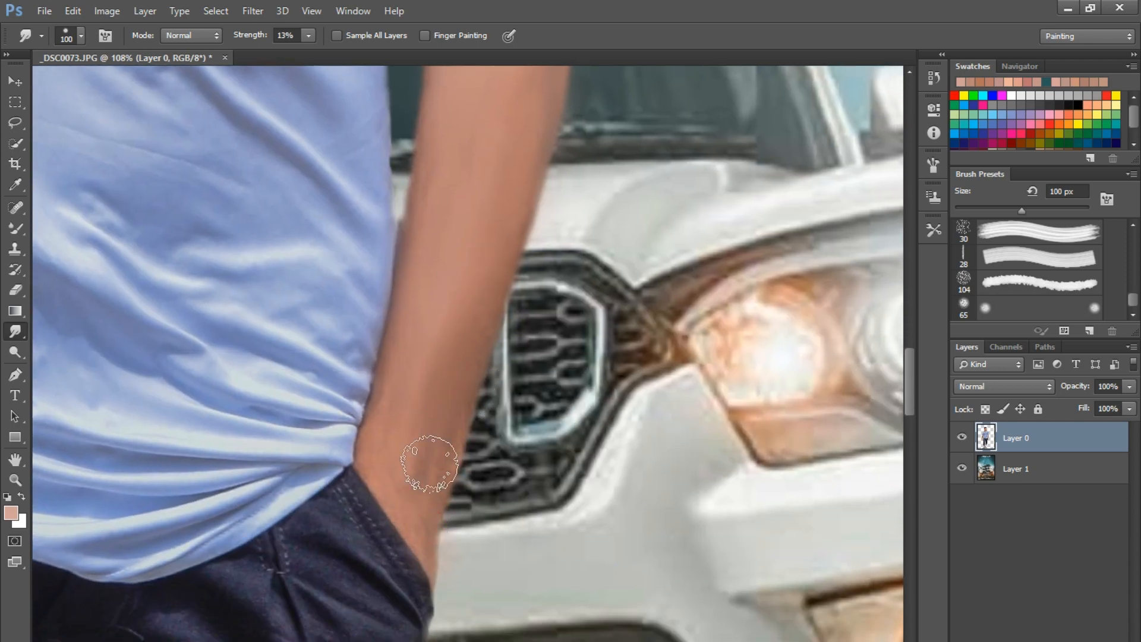
# Smudge the bare skin of both lower legs between the trouser cuffs and the shoes.
pyautogui.scroll(-12, 412, 382)
pyautogui.scroll(4, 408, 616)
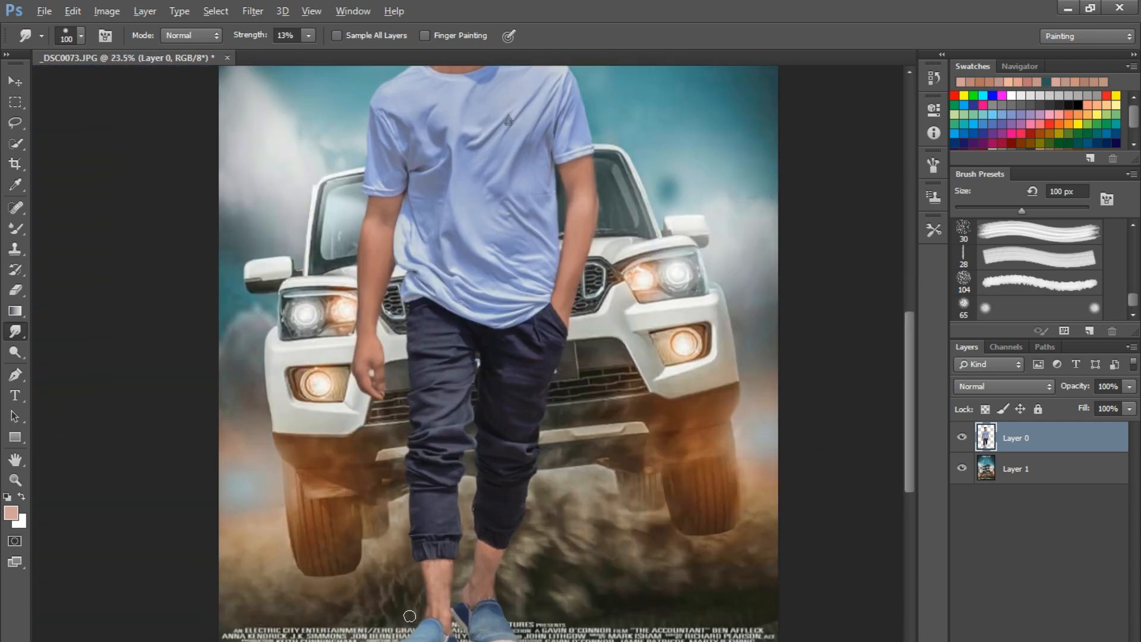
pyautogui.scroll(6, 410, 616)
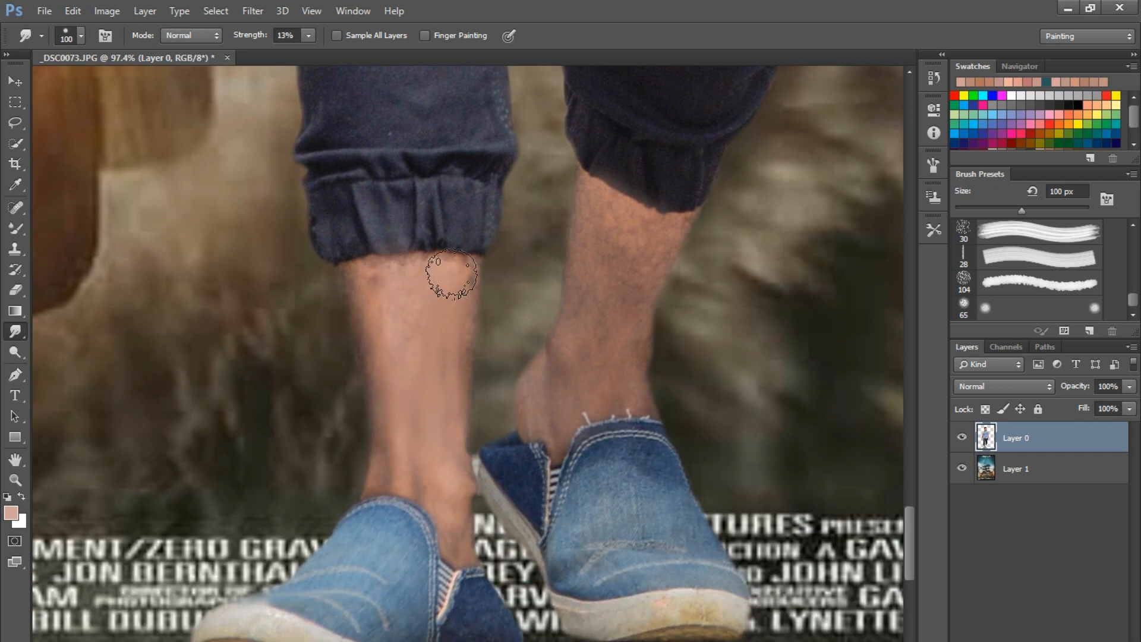
pyautogui.moveTo(449, 276)
pyautogui.mouseDown()
pyautogui.moveTo(402, 272)
pyautogui.moveTo(363, 290)
pyautogui.moveTo(386, 334)
pyautogui.moveTo(395, 278)
pyautogui.moveTo(447, 269)
pyautogui.moveTo(458, 341)
pyautogui.moveTo(441, 552)
pyautogui.moveTo(448, 503)
pyautogui.moveTo(390, 475)
pyautogui.moveTo(387, 269)
pyautogui.moveTo(454, 263)
pyautogui.moveTo(458, 324)
pyautogui.moveTo(433, 357)
pyautogui.mouseUp()
pyautogui.moveTo(498, 339)
pyautogui.mouseDown()
pyautogui.moveTo(470, 402)
pyautogui.moveTo(421, 436)
pyautogui.mouseUp()
pyautogui.moveTo(446, 521)
pyautogui.mouseDown()
pyautogui.moveTo(542, 491)
pyautogui.moveTo(527, 298)
pyautogui.moveTo(504, 438)
pyautogui.moveTo(582, 320)
pyautogui.moveTo(547, 407)
pyautogui.moveTo(504, 416)
pyautogui.moveTo(593, 333)
pyautogui.moveTo(475, 507)
pyautogui.mouseUp()
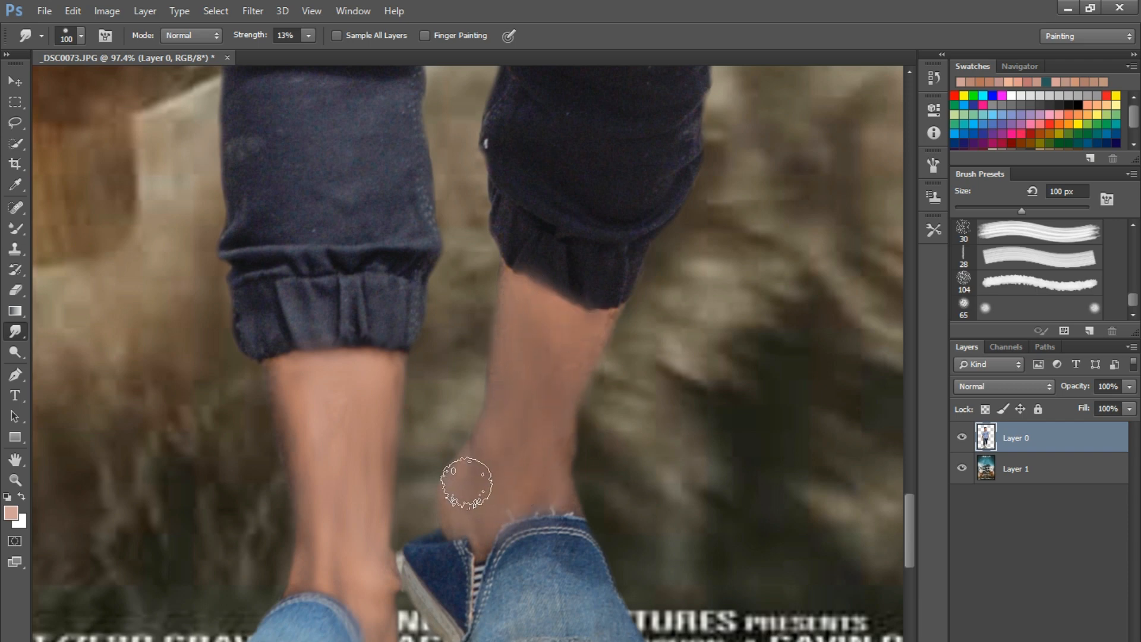
# Apply Camera Raw basic adjustments to Layer 0: Vibrance +27, Clarity +25, Blacks +36, Whites -42, Shadows +39, Highlights -26.
pyautogui.hotkey('ctrl', '0')
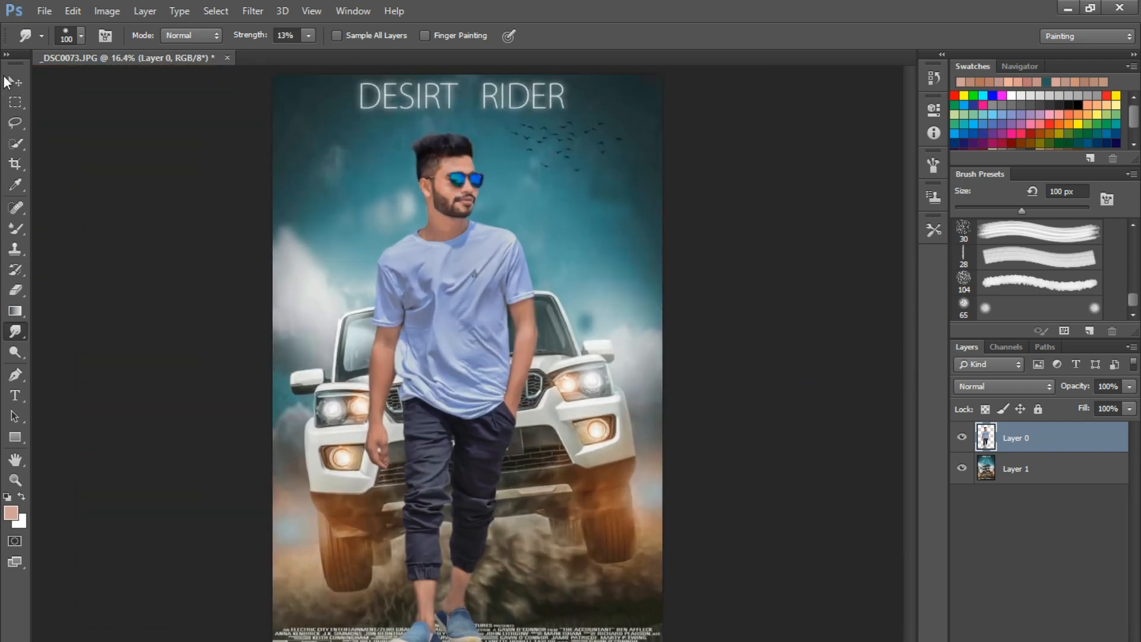
pyautogui.click(8, 82)
pyautogui.click(253, 11)
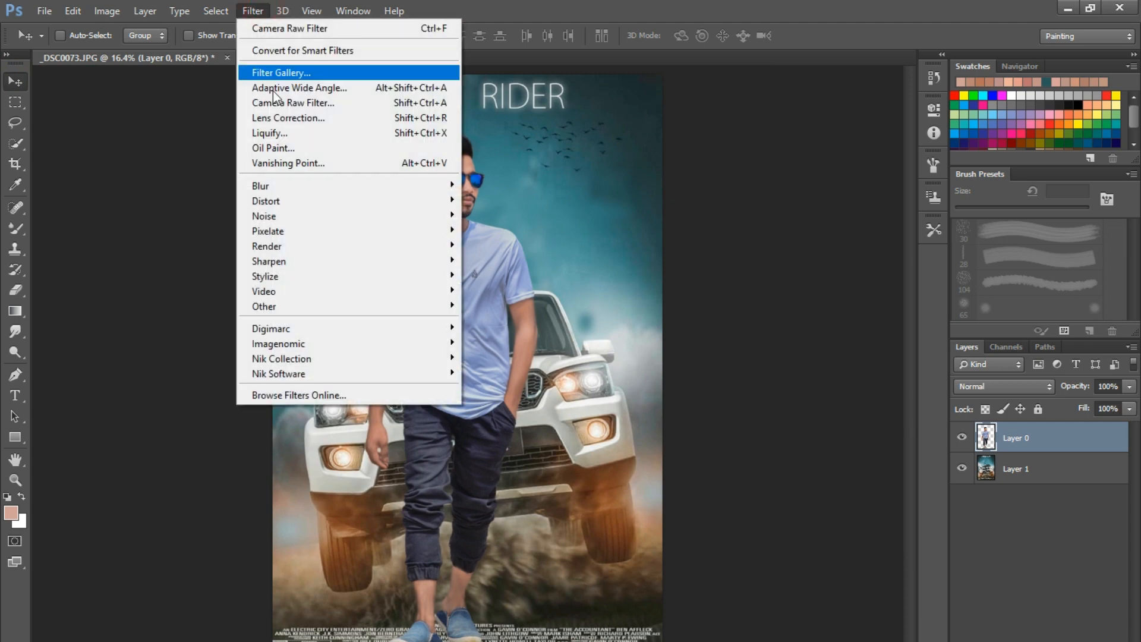
pyautogui.click(275, 99)
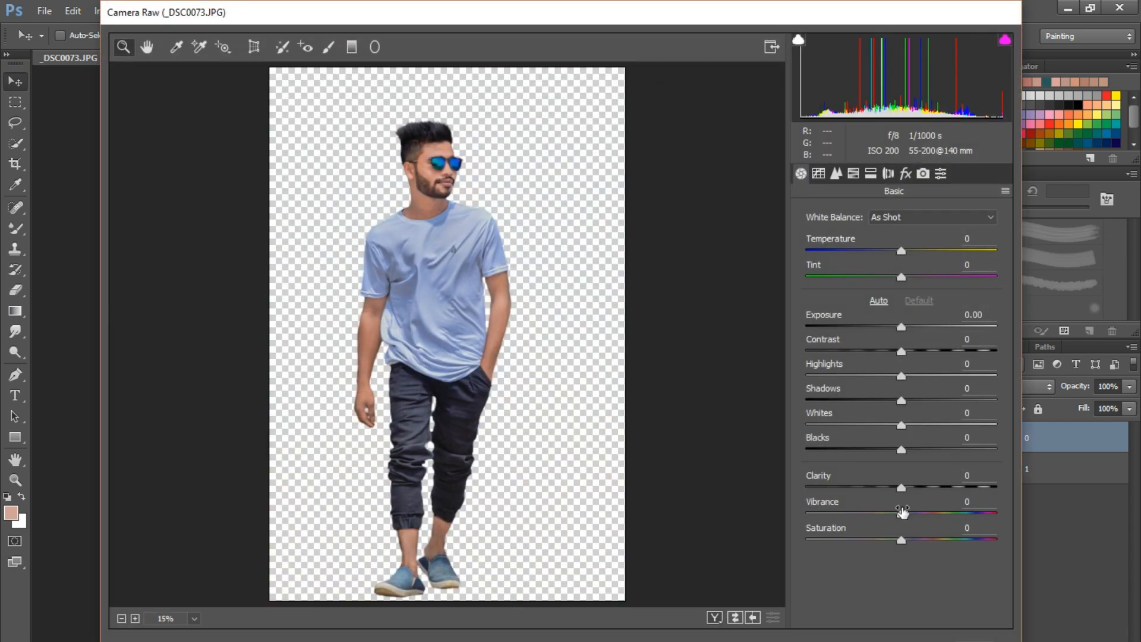
pyautogui.moveTo(903, 512); pyautogui.dragTo(925, 512)
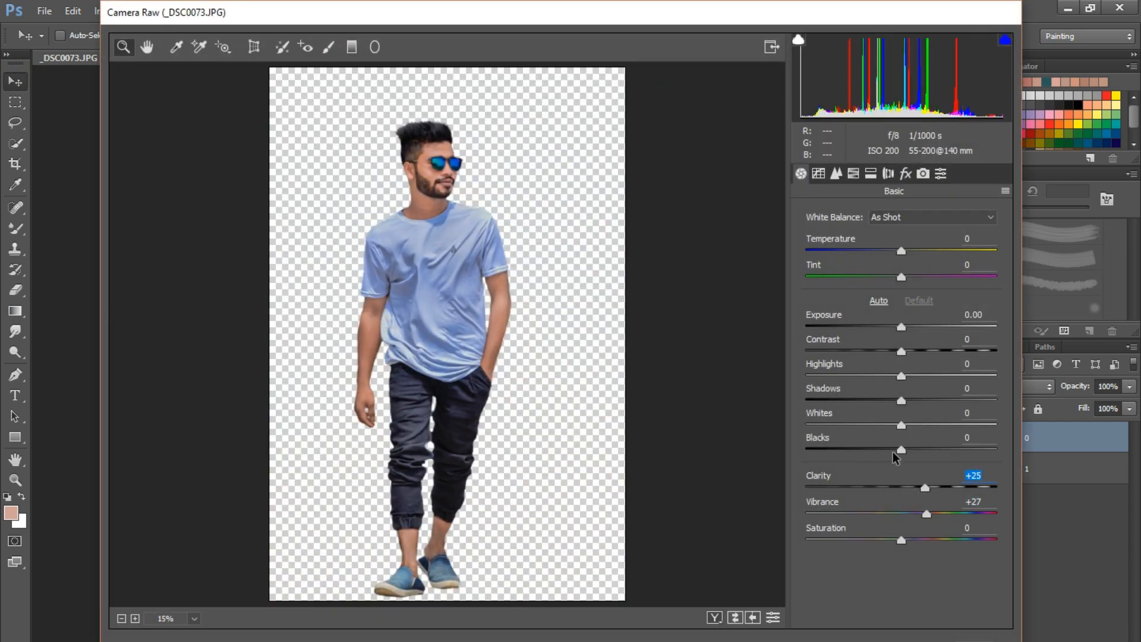
pyautogui.moveTo(901, 450); pyautogui.dragTo(876, 377)
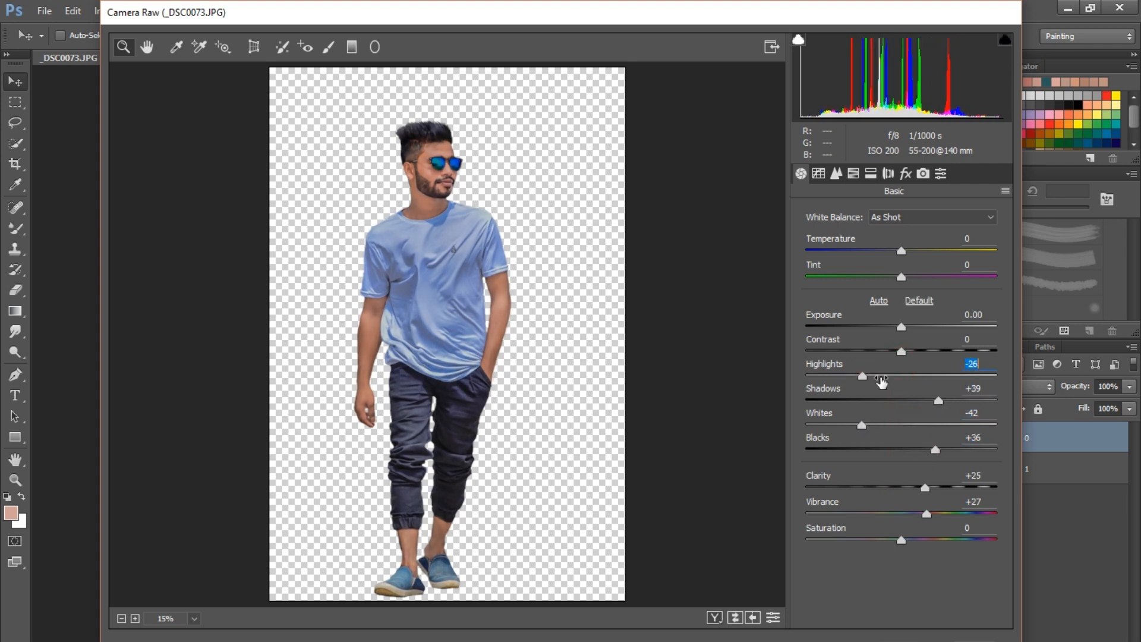
# Adjust the oranges in the HSL settings for the man's skin and apply the Camera Raw filter.
pyautogui.click(870, 174)
pyautogui.click(853, 173)
pyautogui.moveTo(902, 316); pyautogui.dragTo(880, 315)
pyautogui.click(859, 241)
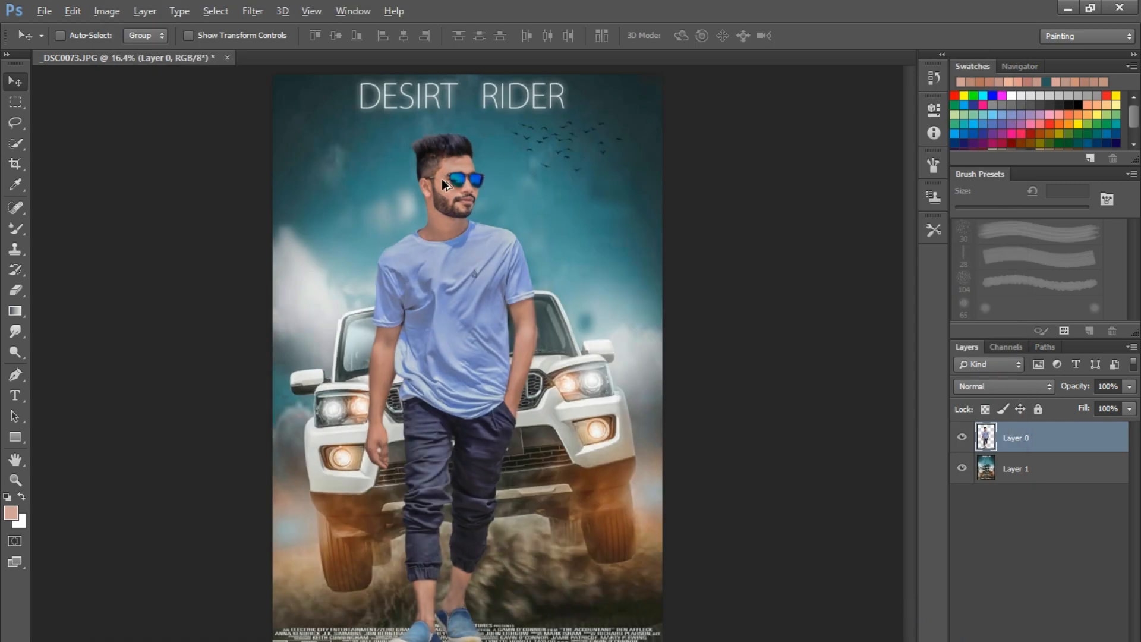
pyautogui.scroll(5, 448, 186)
pyautogui.moveTo(453, 214); pyautogui.dragTo(436, 457)
pyautogui.scroll(2, 448, 308)
pyautogui.scroll(3, 350, 231)
pyautogui.scroll(-6, 347, 225)
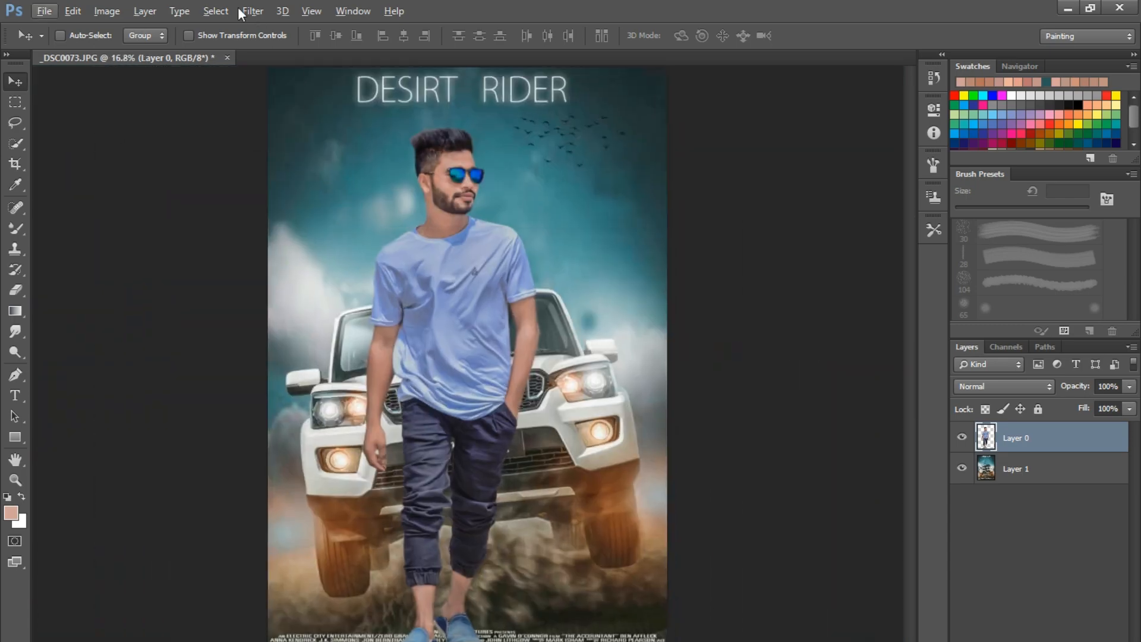
pyautogui.click(250, 11)
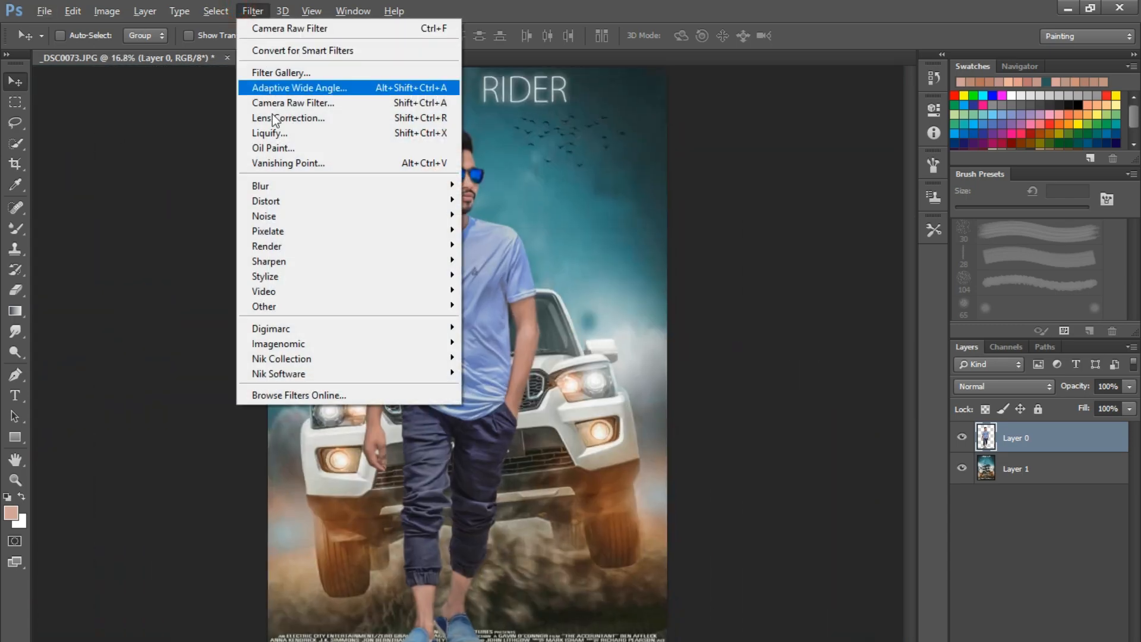
pyautogui.click(274, 145)
pyautogui.click(1012, 70)
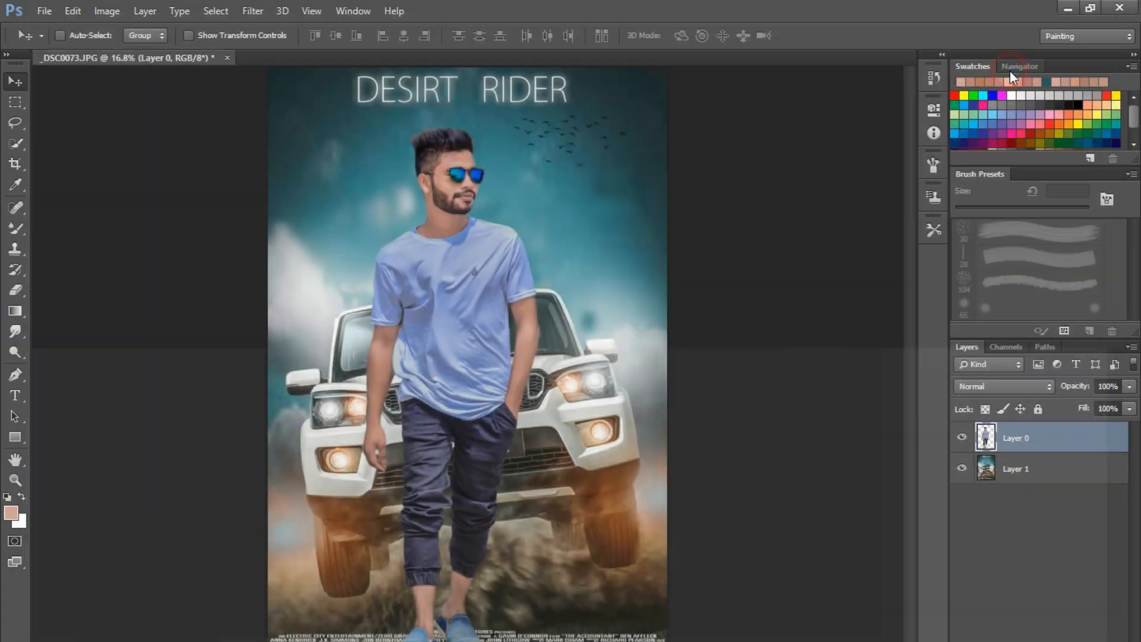
# Start the Oil Paint filter on Layer 0 and set its lighting Shine and Angular Direction to 0.
pyautogui.click(253, 11)
pyautogui.click(277, 148)
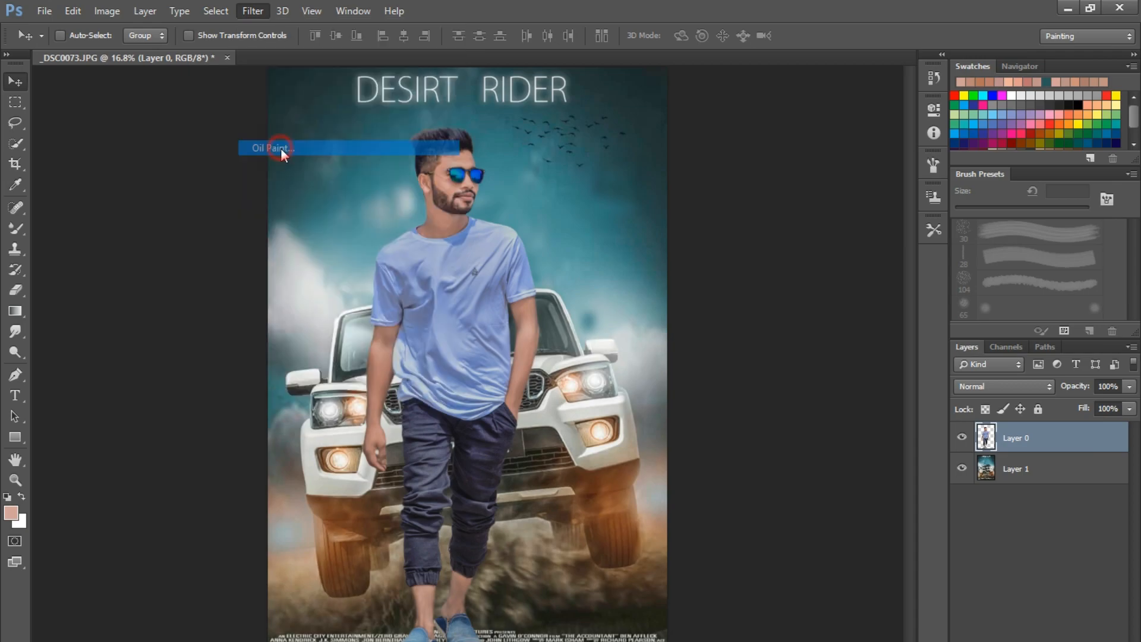
pyautogui.click(961, 341)
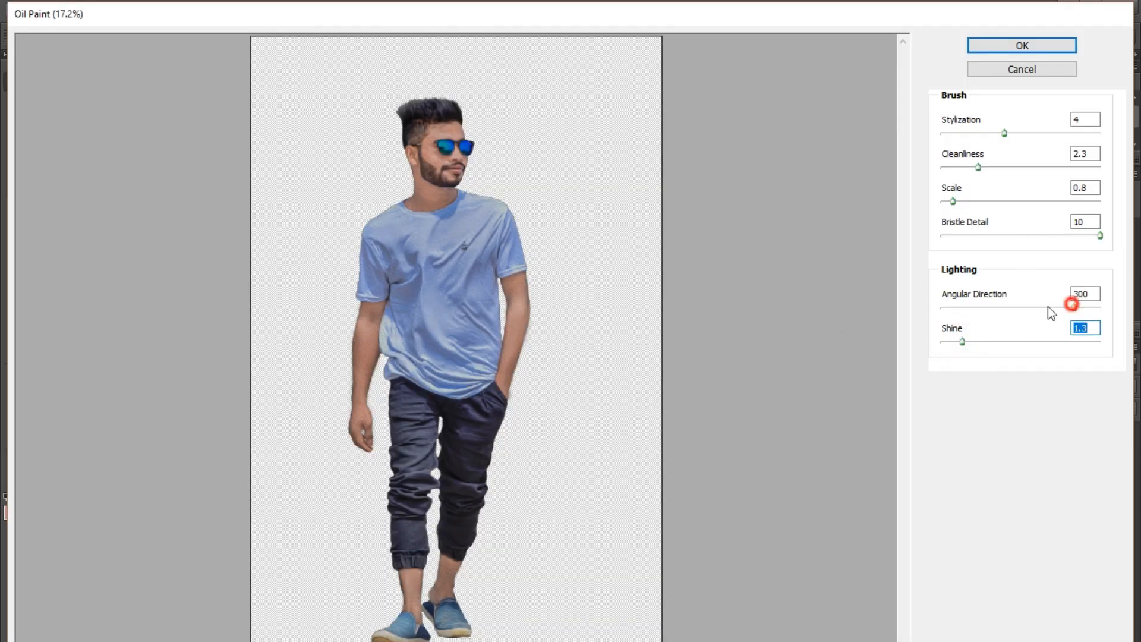
pyautogui.click(1071, 303)
pyautogui.click(942, 341)
pyautogui.click(941, 308)
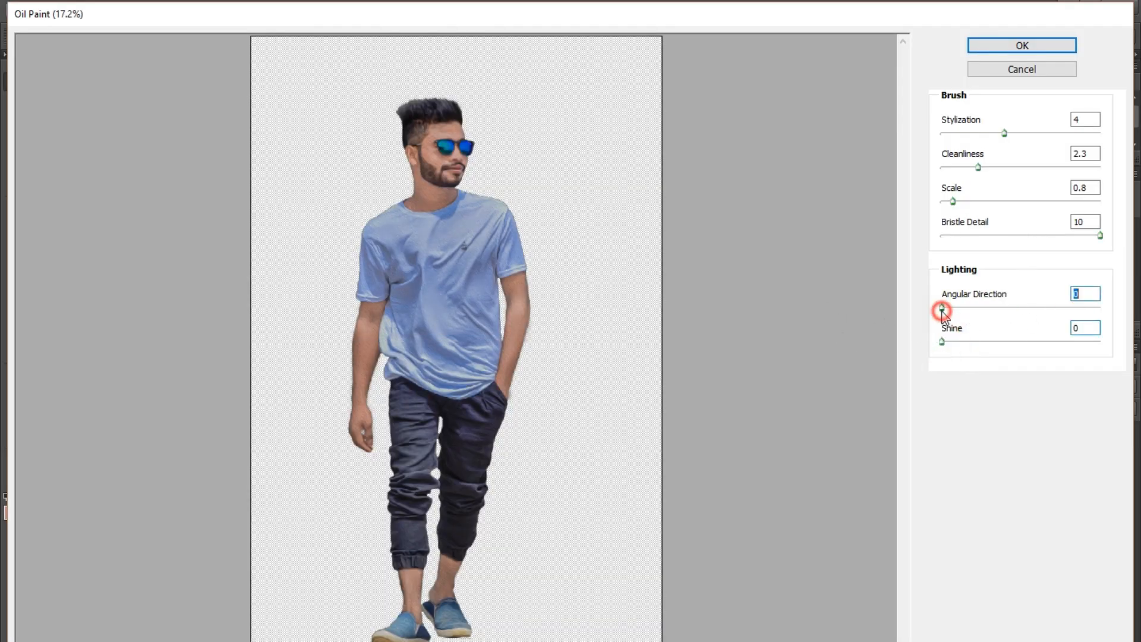
# Set the oil paint Bristle Detail to 0, Scale to 0.1, Cleanliness to 0 and Stylization to 0.3, and apply the filter.
pyautogui.click(942, 236)
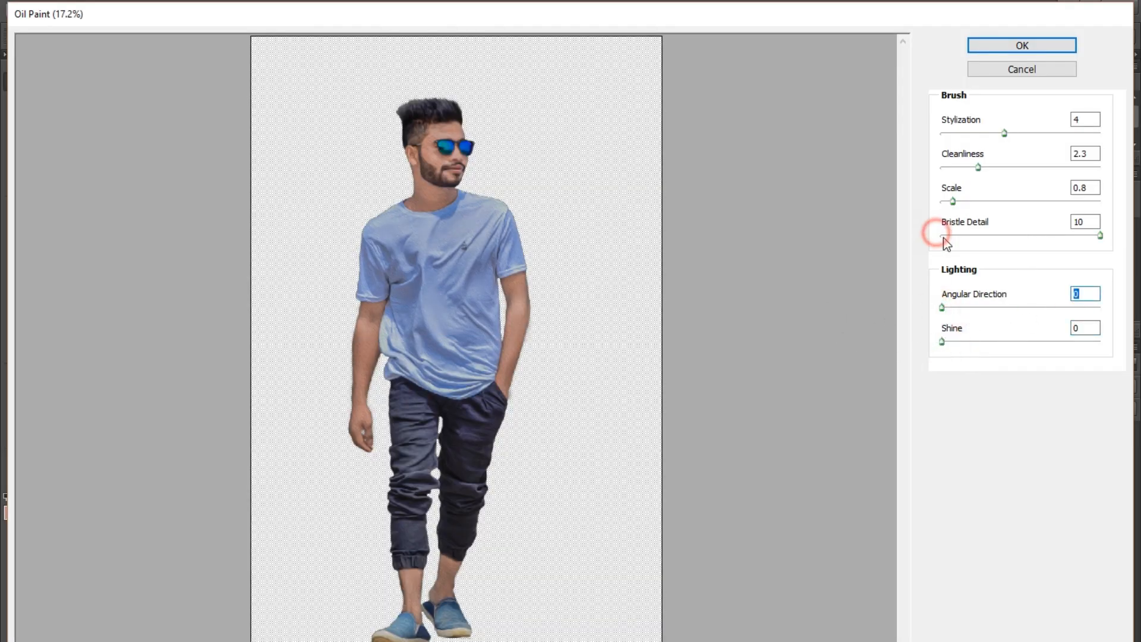
pyautogui.click(943, 202)
pyautogui.click(942, 167)
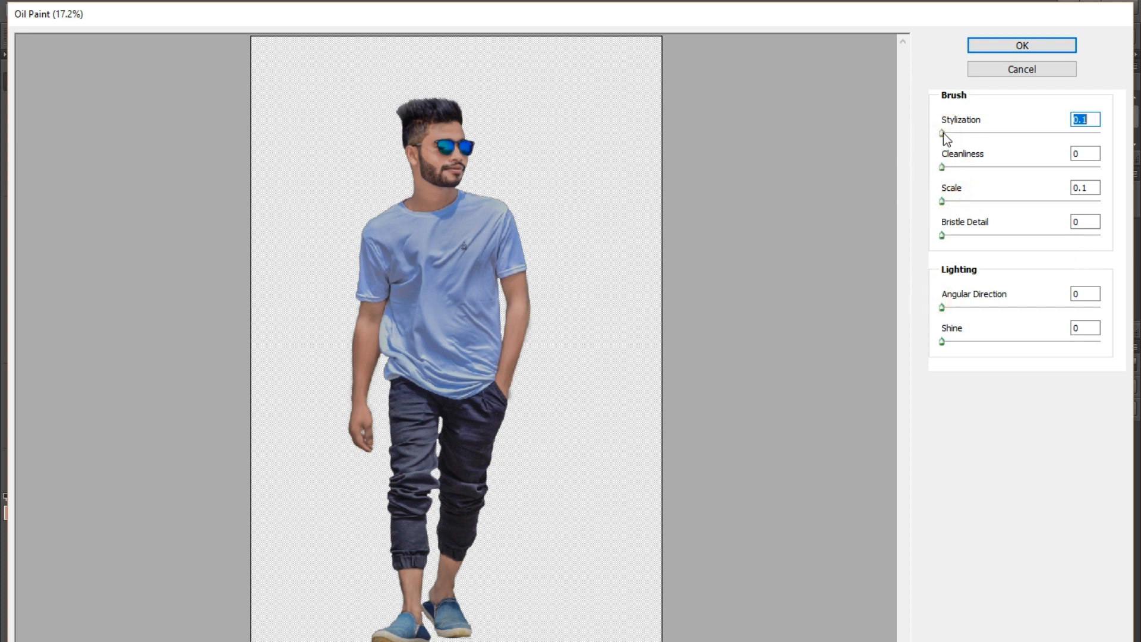
pyautogui.click(1022, 46)
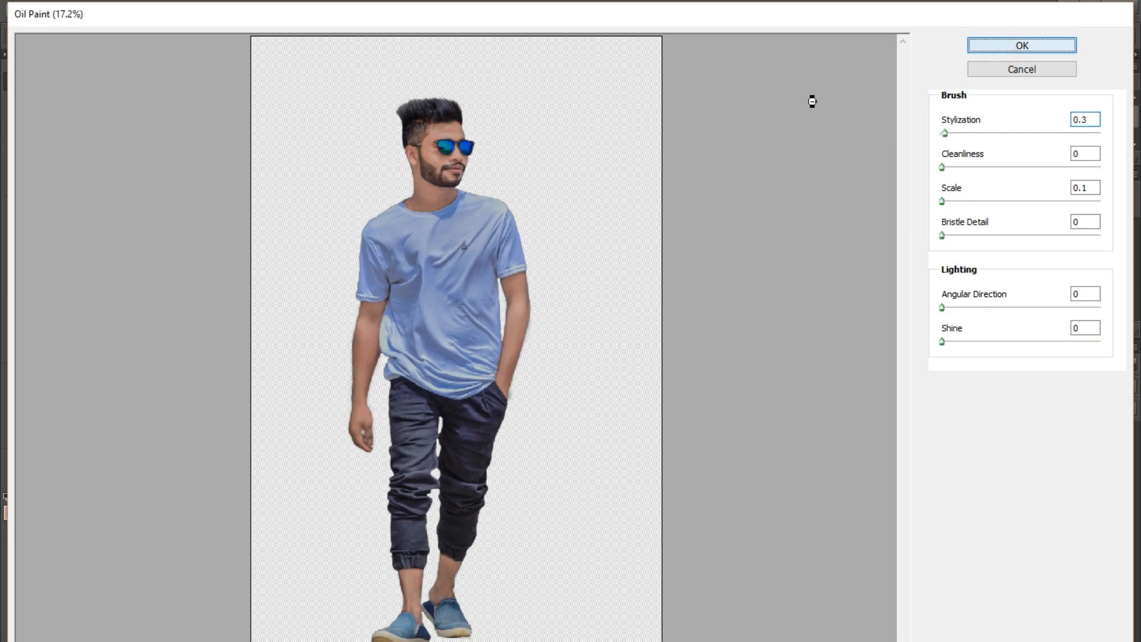
# Examine the man's hair, face, shirt, arms and trousers up close to check the oil paint effect.
pyautogui.scroll(5, 443, 154)
pyautogui.moveTo(458, 237); pyautogui.dragTo(474, 377)
pyautogui.scroll(5, 494, 250)
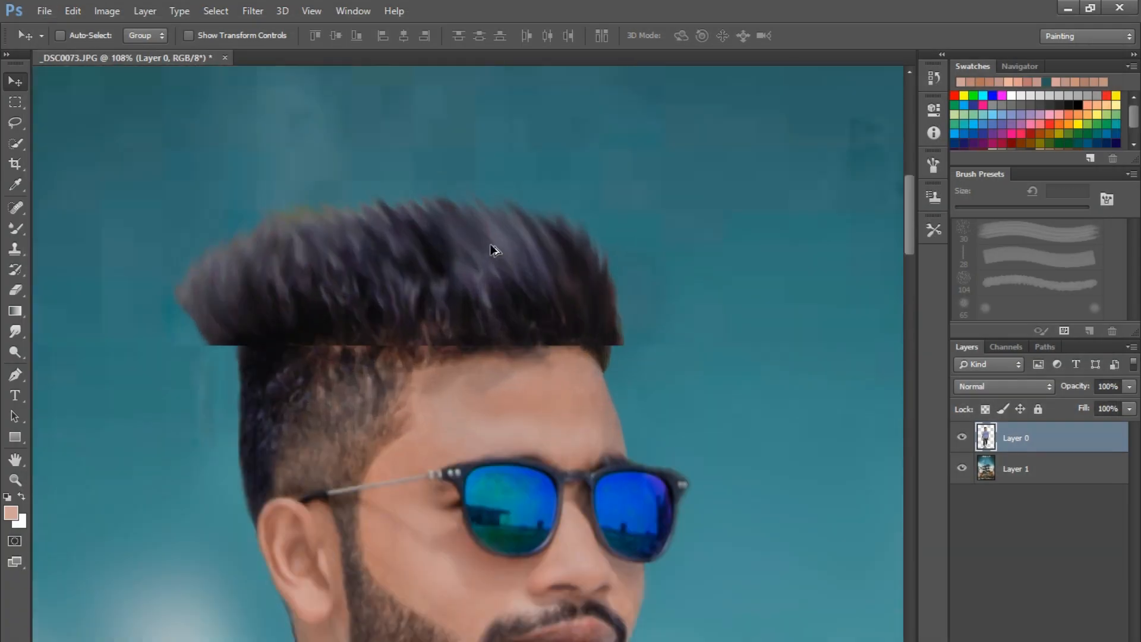
pyautogui.moveTo(488, 232); pyautogui.dragTo(482, 294)
pyautogui.scroll(-10, 483, 258)
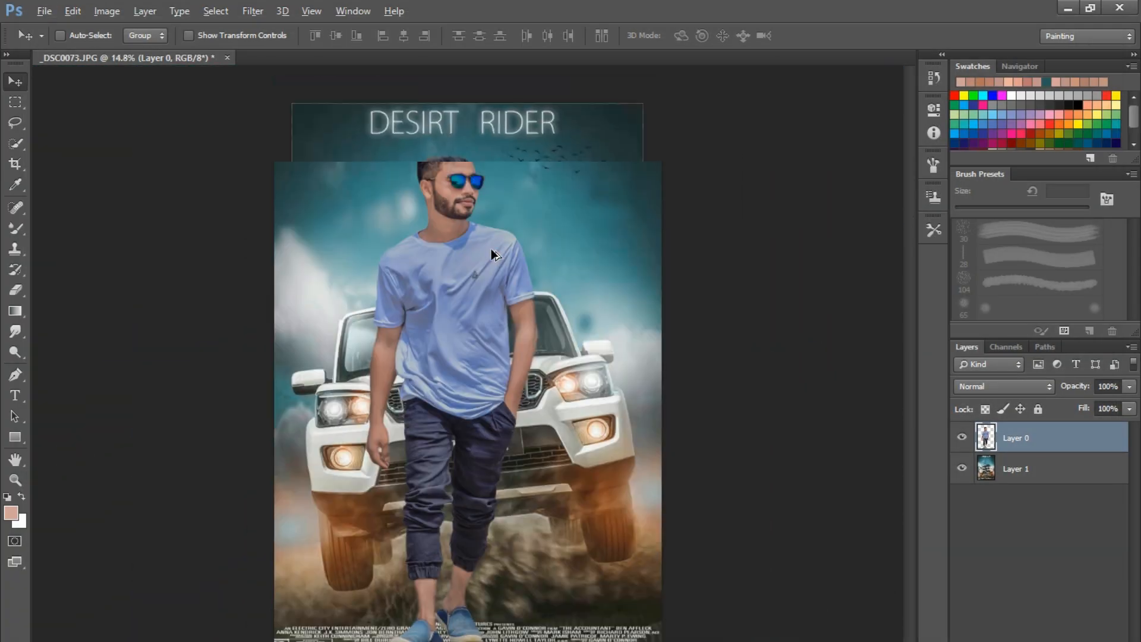
pyautogui.scroll(3, 446, 635)
pyautogui.scroll(4, 446, 635)
pyautogui.moveTo(446, 620); pyautogui.dragTo(444, 510)
pyautogui.scroll(-5, 446, 505)
pyautogui.scroll(5, 483, 348)
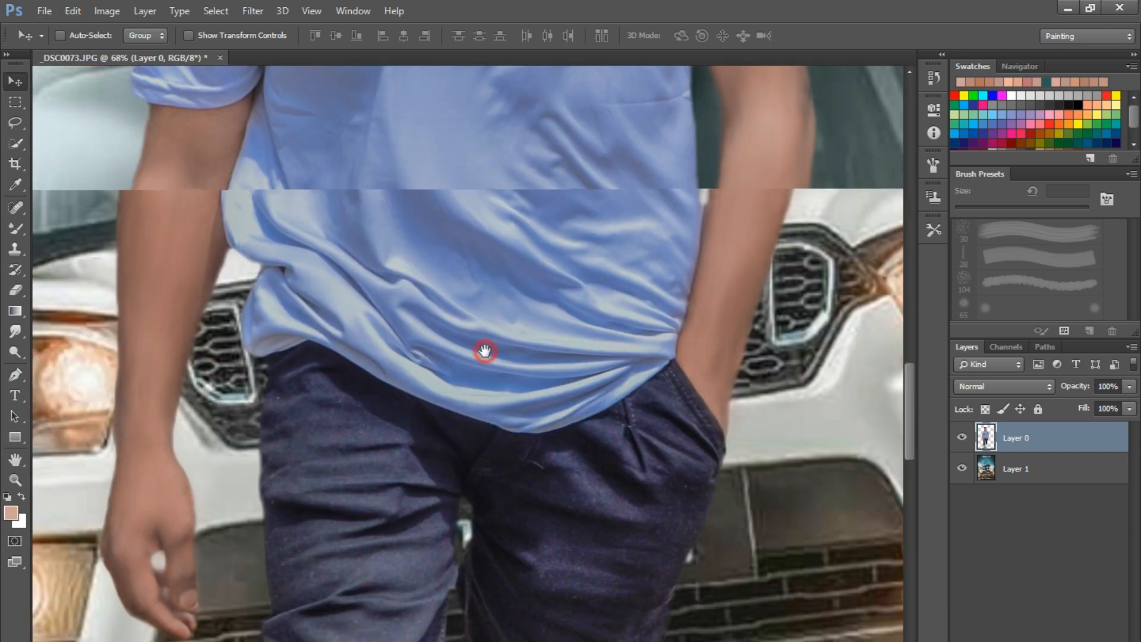
pyautogui.scroll(-4, 495, 339)
pyautogui.moveTo(484, 351); pyautogui.dragTo(410, 464)
pyautogui.scroll(6, 400, 463)
pyautogui.scroll(-10, 519, 400)
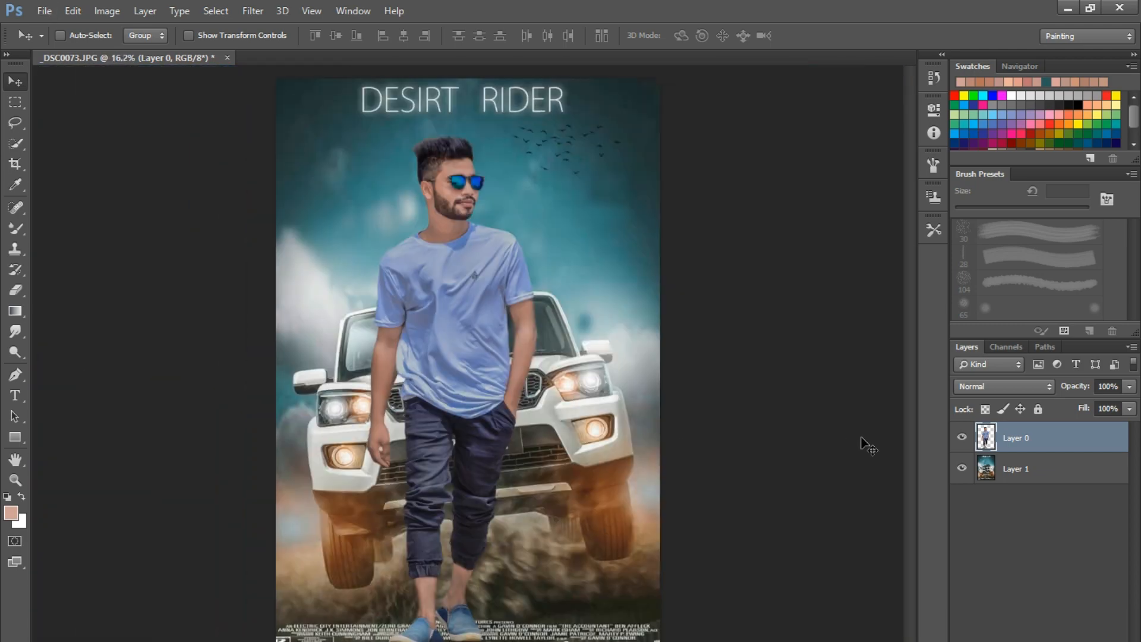
# Flatten the man and poster layers into a single background image.
pyautogui.rightClick(1018, 440)
pyautogui.click(967, 448)
pyautogui.rightClick(1048, 440)
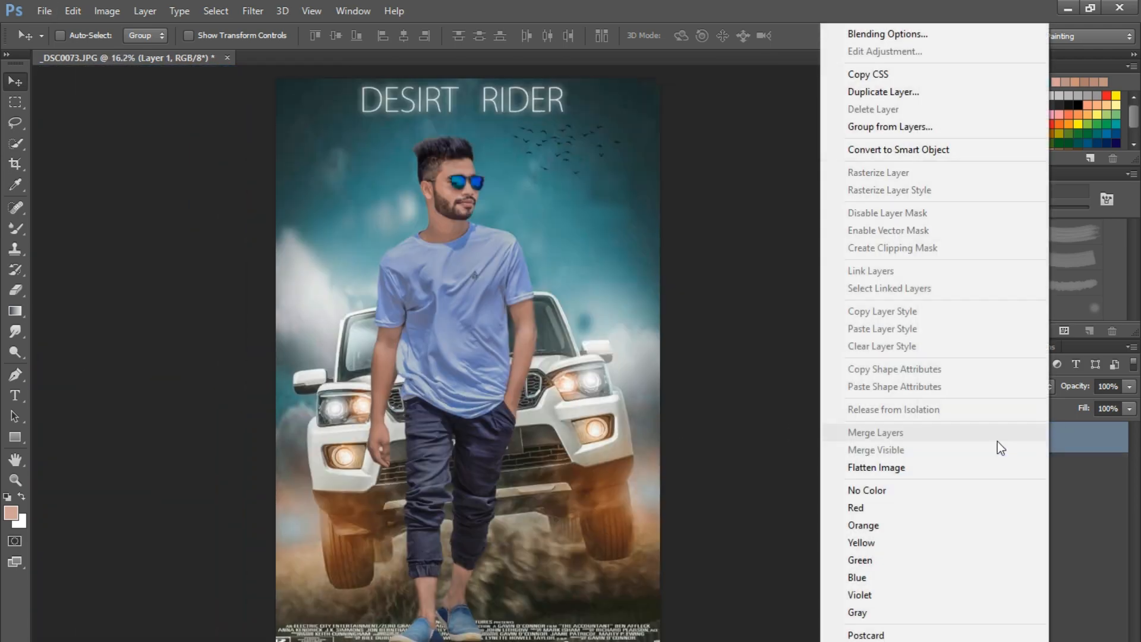
pyautogui.click(937, 463)
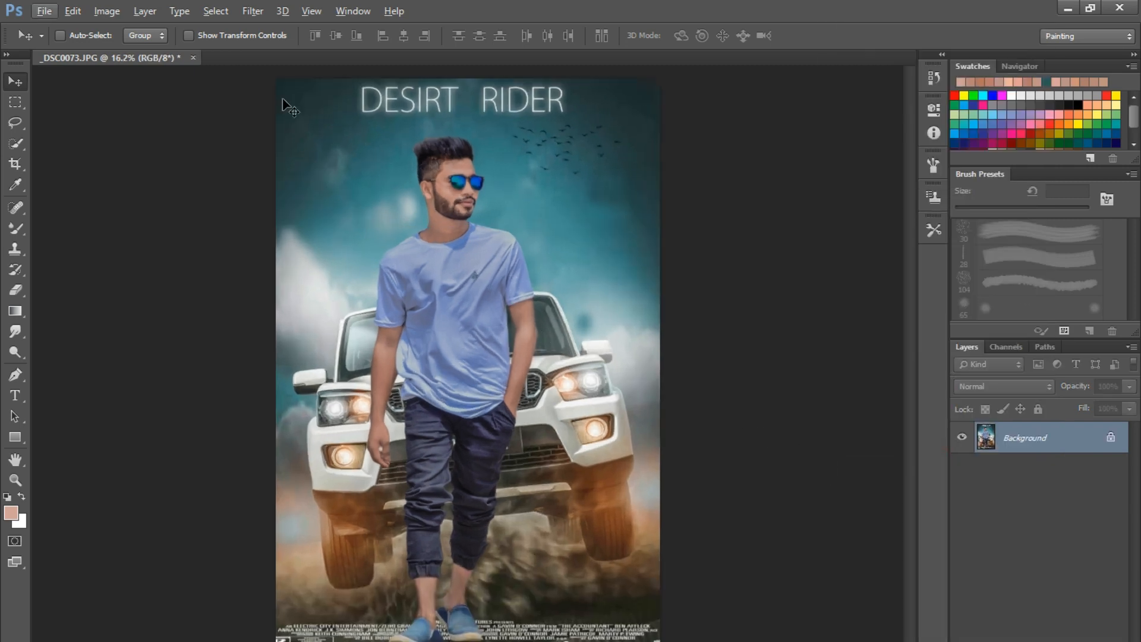
# Open the flattened image in the Camera Raw filter and set the post-crop vignetting amount to -20.
pyautogui.click(256, 11)
pyautogui.click(271, 106)
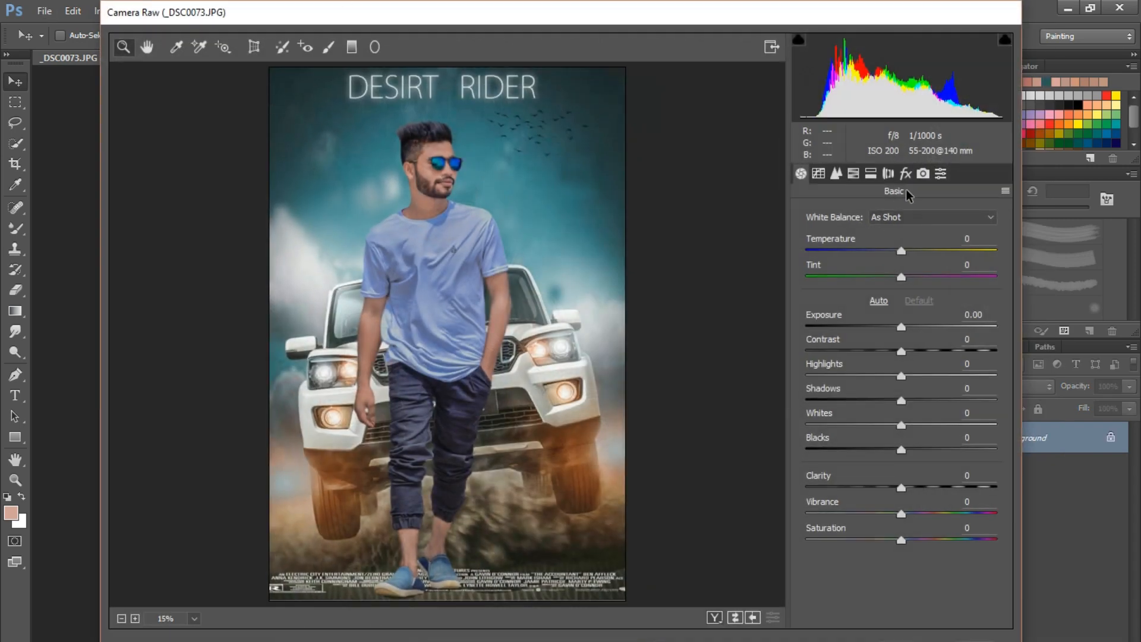
pyautogui.click(906, 174)
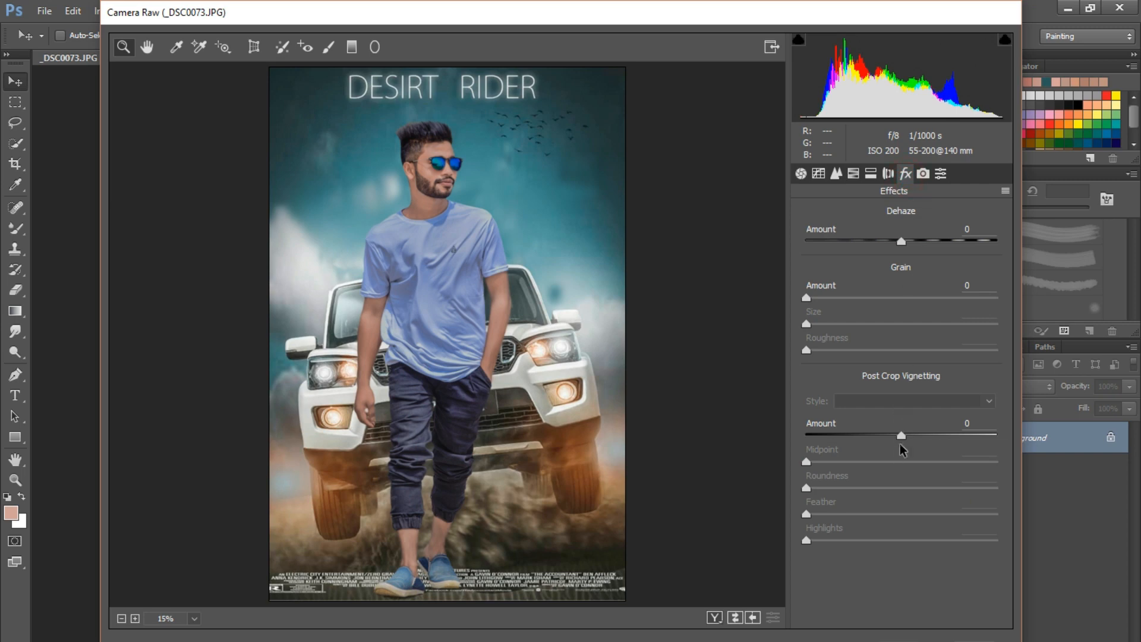
pyautogui.moveTo(901, 435); pyautogui.dragTo(882, 435)
# Set Vibrance to +28 and Clarity to +15 in the basic adjustments and fine-tune the tonal range.
pyautogui.click(800, 173)
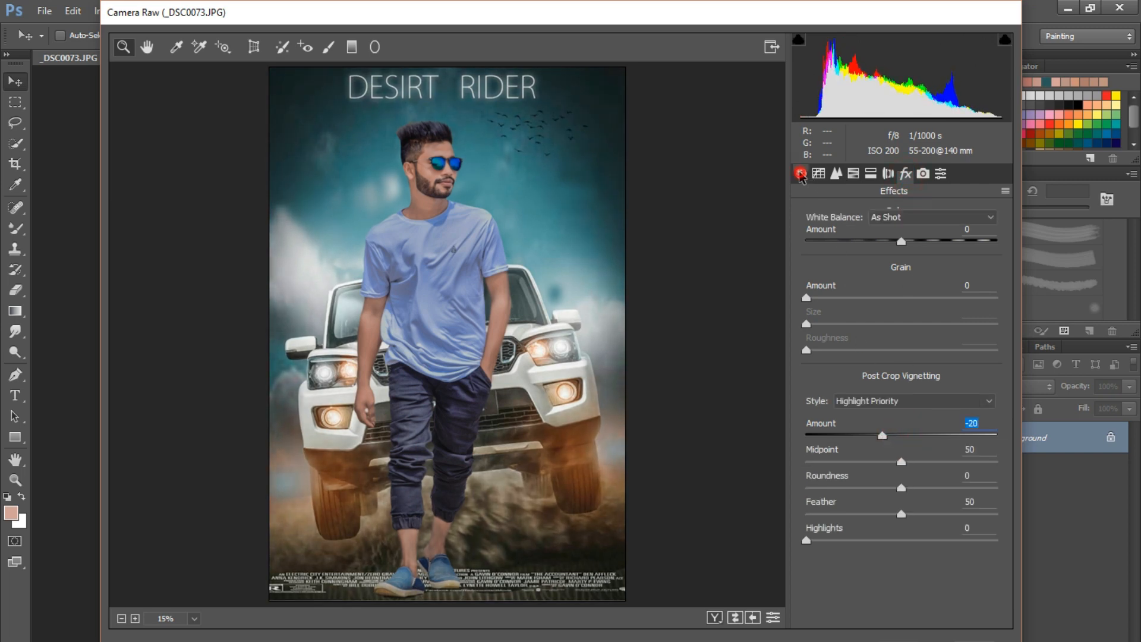
pyautogui.moveTo(903, 514)
pyautogui.mouseDown()
pyautogui.moveTo(926, 515)
pyautogui.moveTo(906, 495)
pyautogui.moveTo(917, 497)
pyautogui.mouseUp()
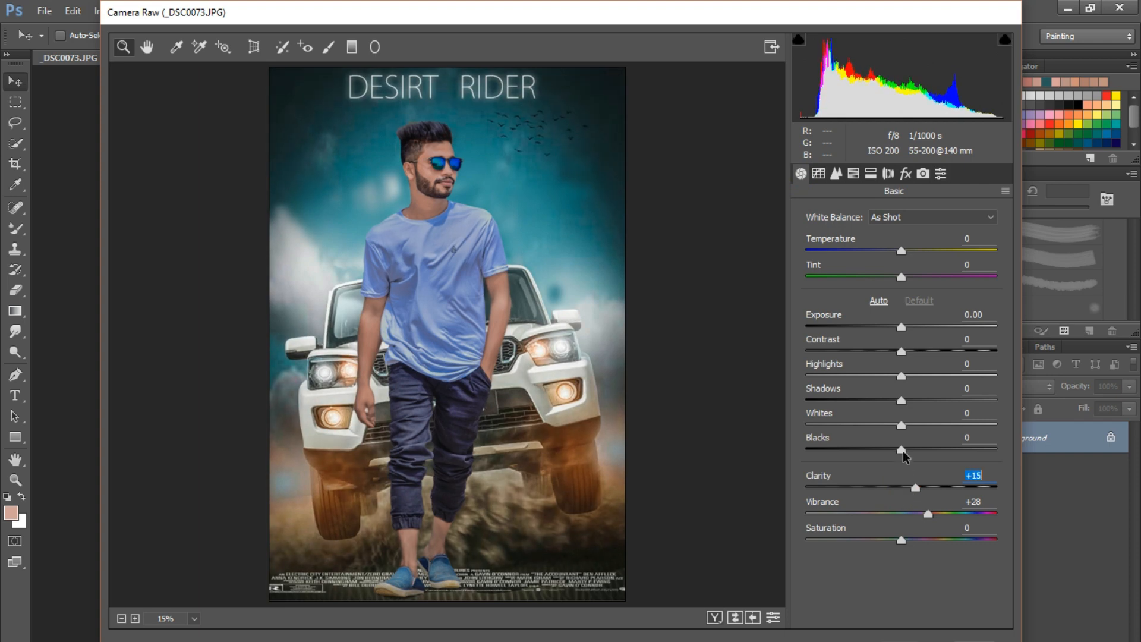
pyautogui.moveTo(903, 451); pyautogui.dragTo(903, 383)
# Raise the luminance of the oranges slightly in the HSL settings and apply the Camera Raw filter.
pyautogui.click(870, 174)
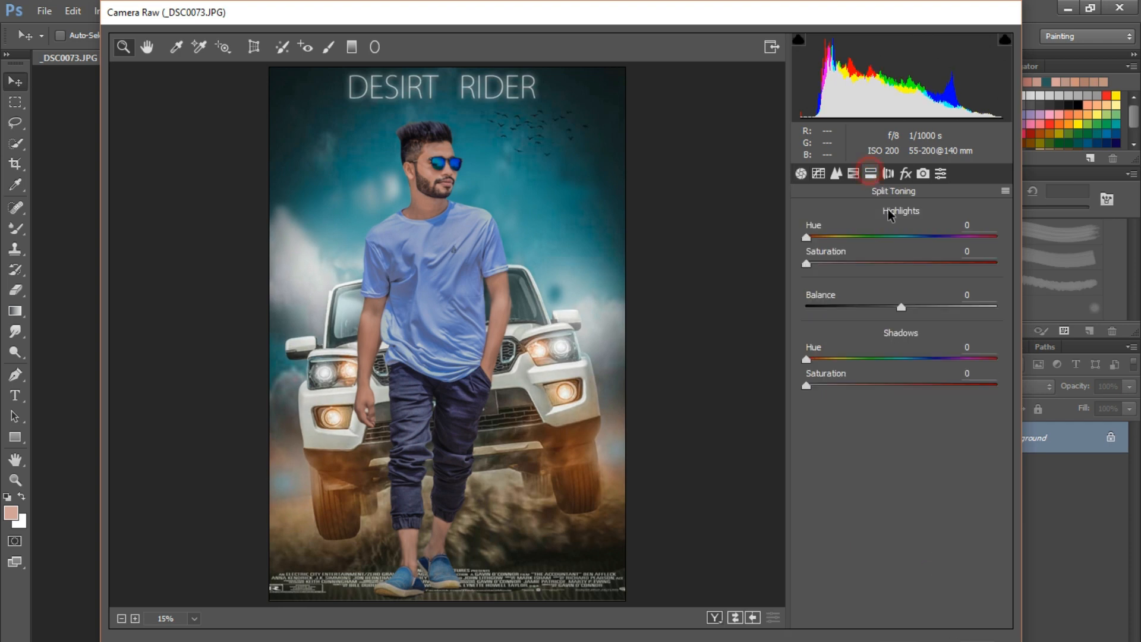
pyautogui.click(855, 171)
pyautogui.click(899, 236)
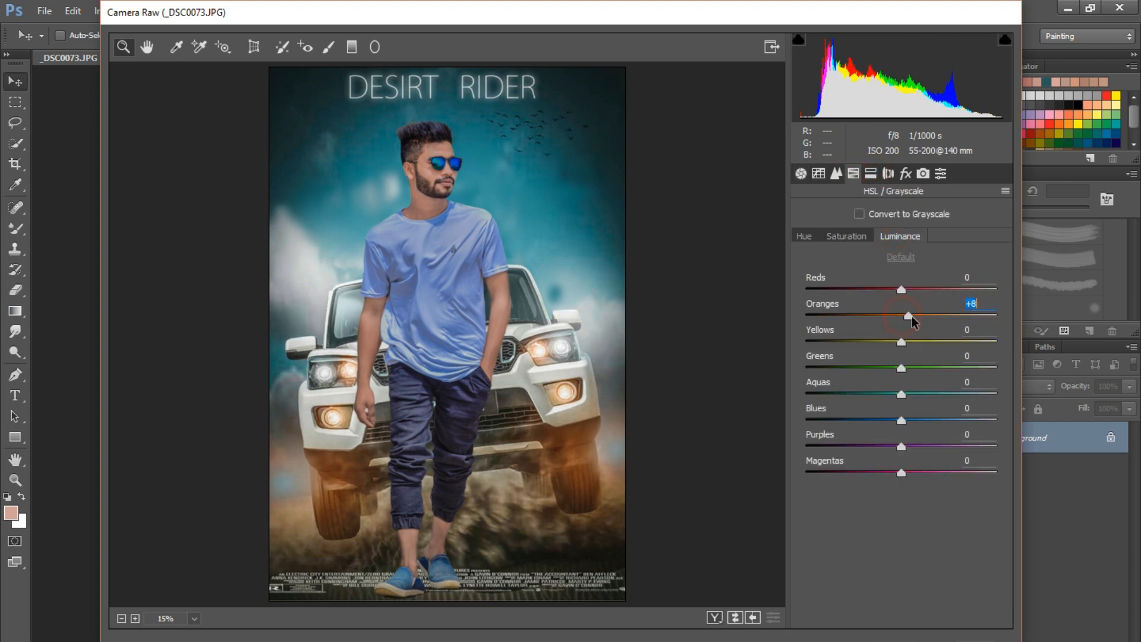
pyautogui.moveTo(911, 316); pyautogui.dragTo(915, 316)
pyautogui.click(995, 625)
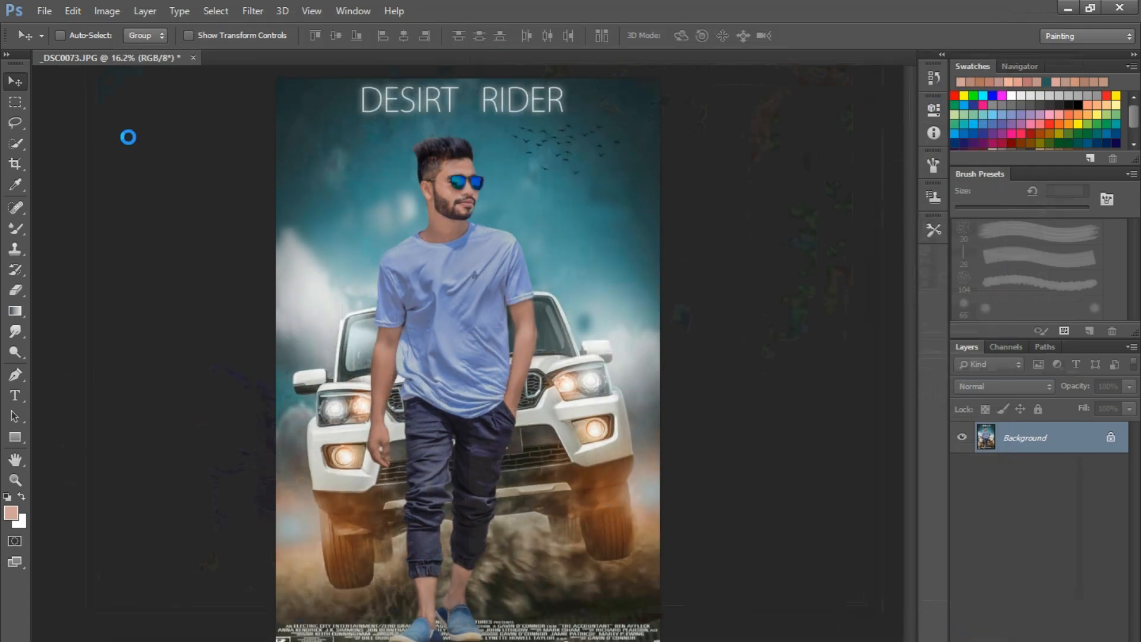